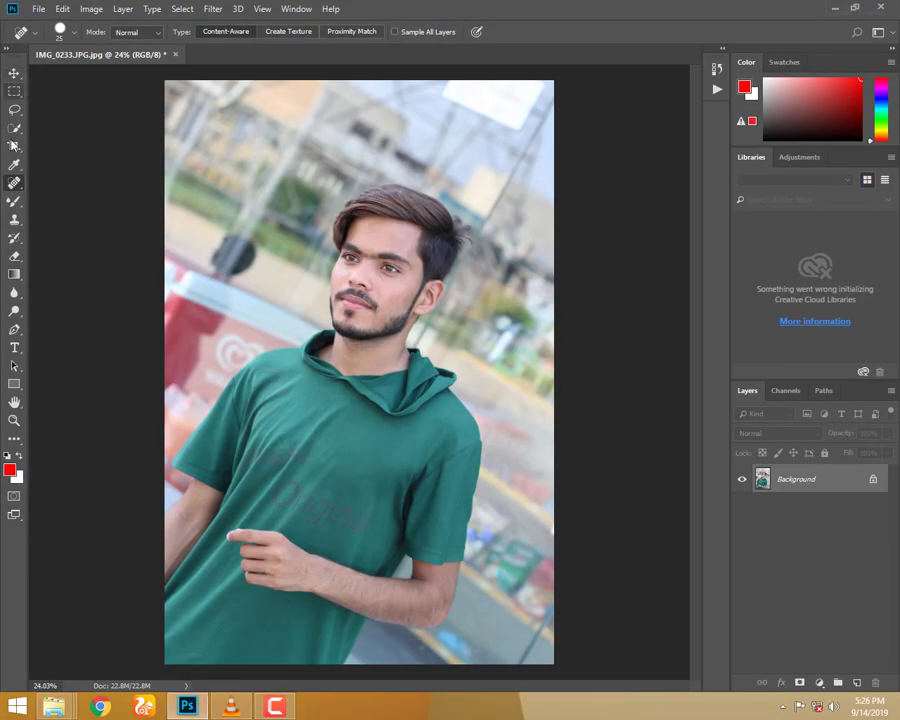
Choose the Mixer Brush blender variant with Wet at 30% and zoom in on the face
click(15, 202)
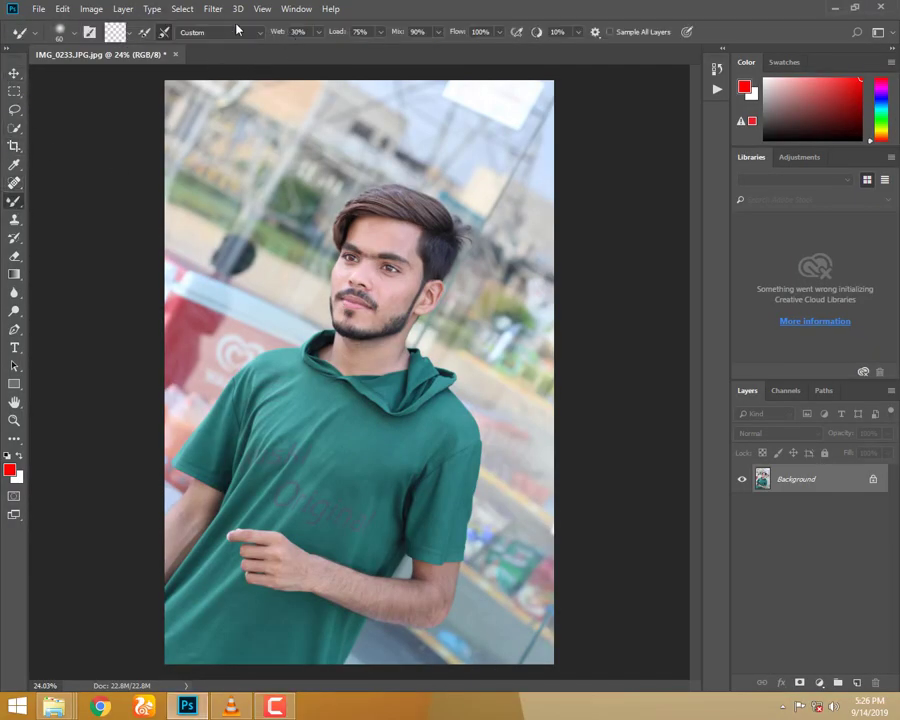
click(320, 33)
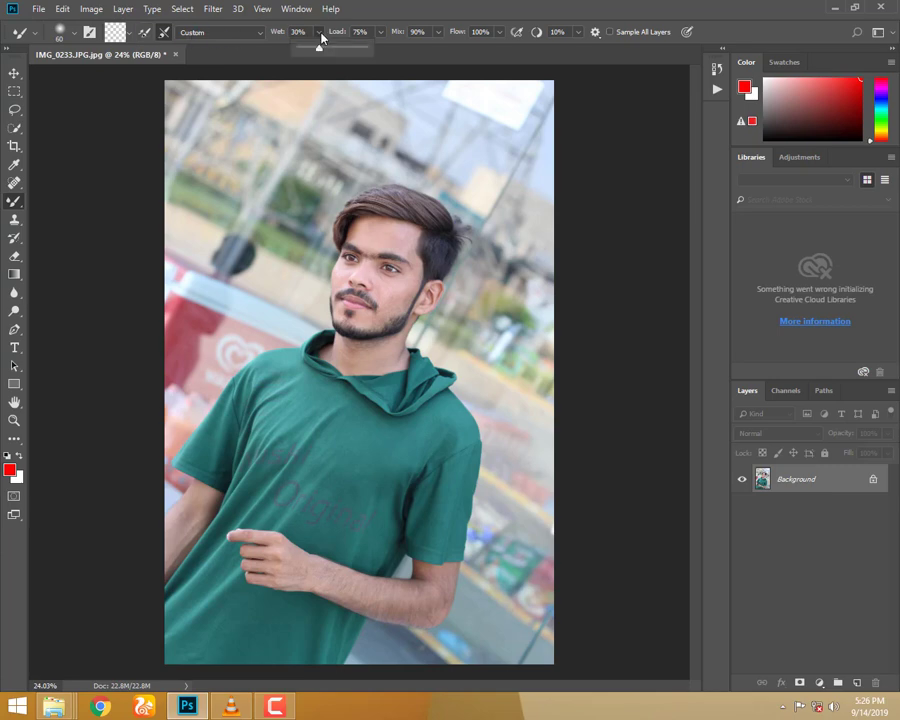
right_click(13, 203)
click(80, 238)
scroll(381, 231, up, 3)
scroll(391, 229, up, 1)
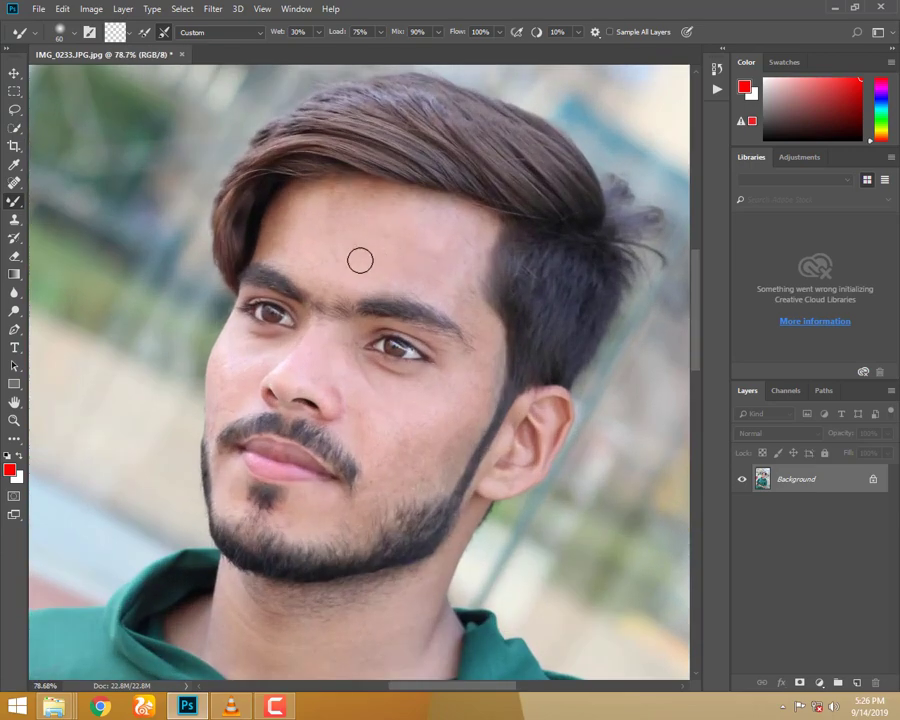
Blend the forehead skin smoother and lighter, enlarging the brush to cover more area
key(bracketright)
key(bracketright)
key(bracketright)
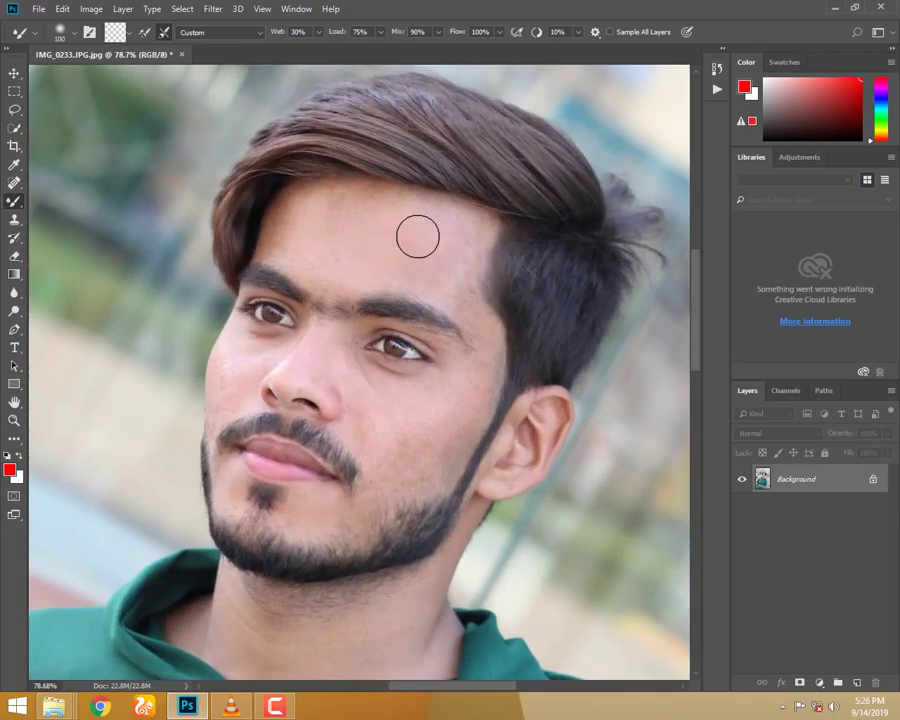
drag(417, 236, 435, 234)
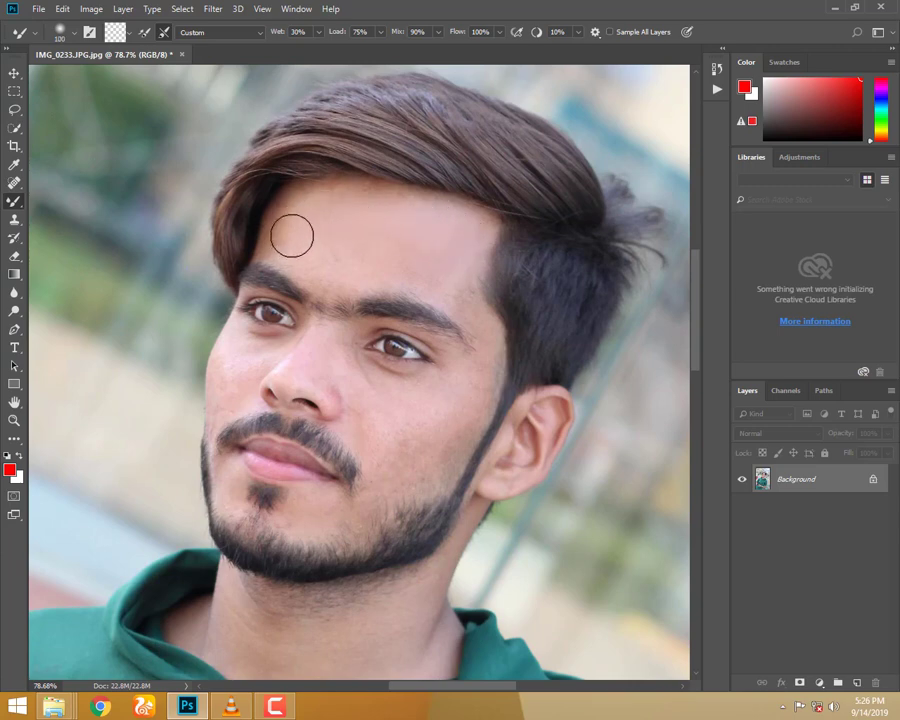
key(bracketright)
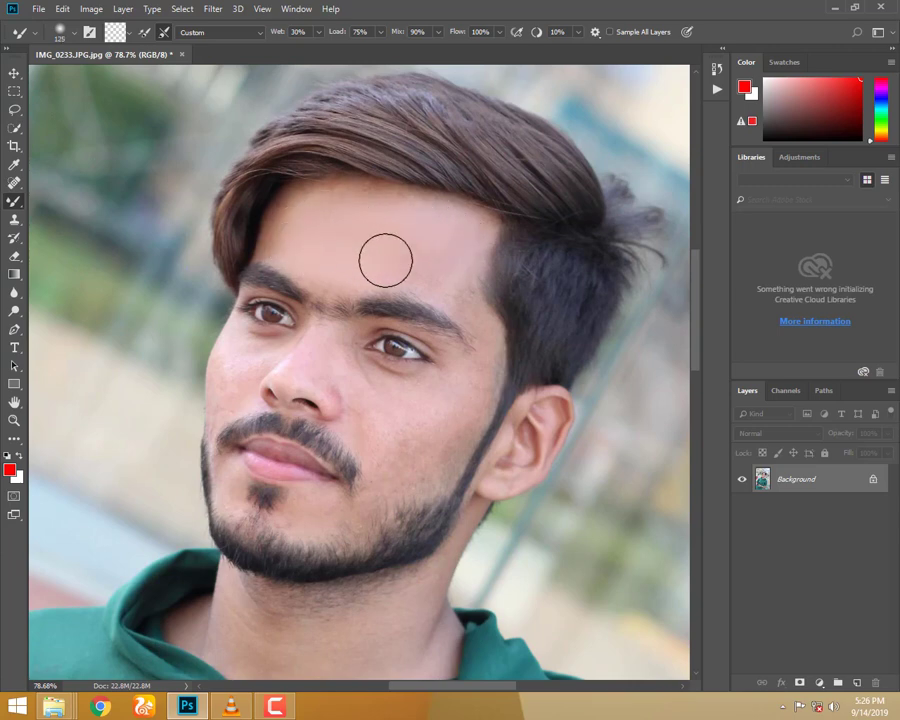
key(bracketleft)
key(bracketleft)
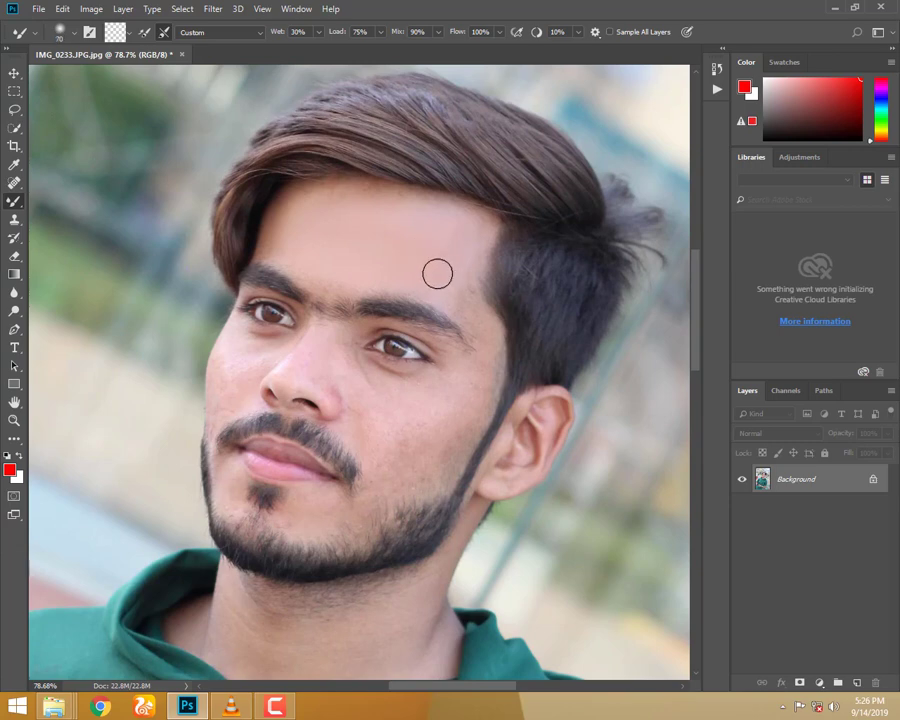
key(bracketright)
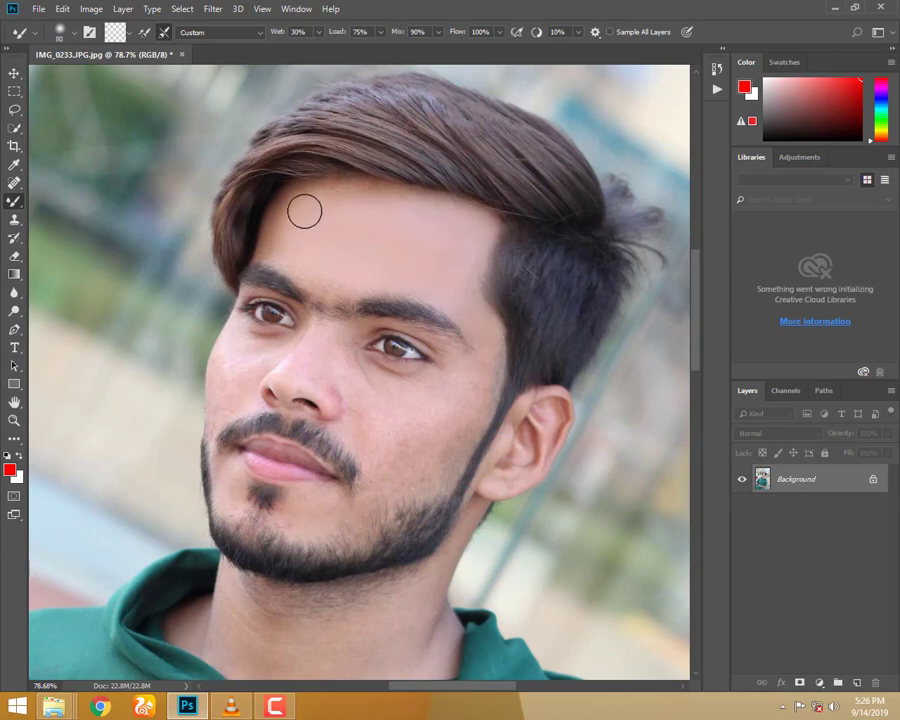
key(bracketright)
key(bracketright)
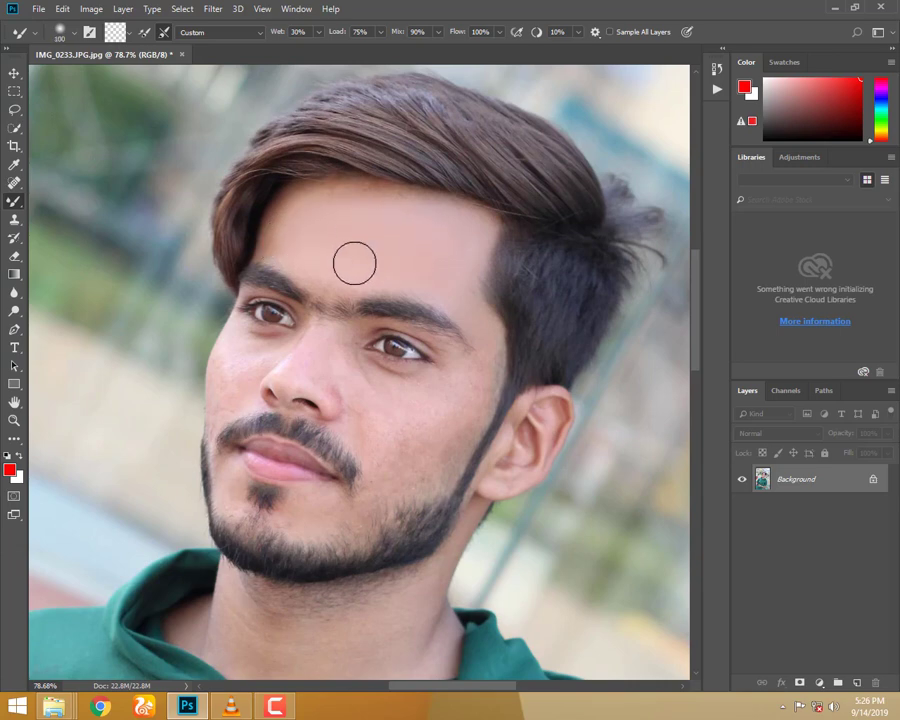
Move the view to the cheek and blend its skin with a slightly smaller brush
scroll(300, 245, down, 1)
scroll(300, 245, right, 1)
key(bracketleft)
key(bracketleft)
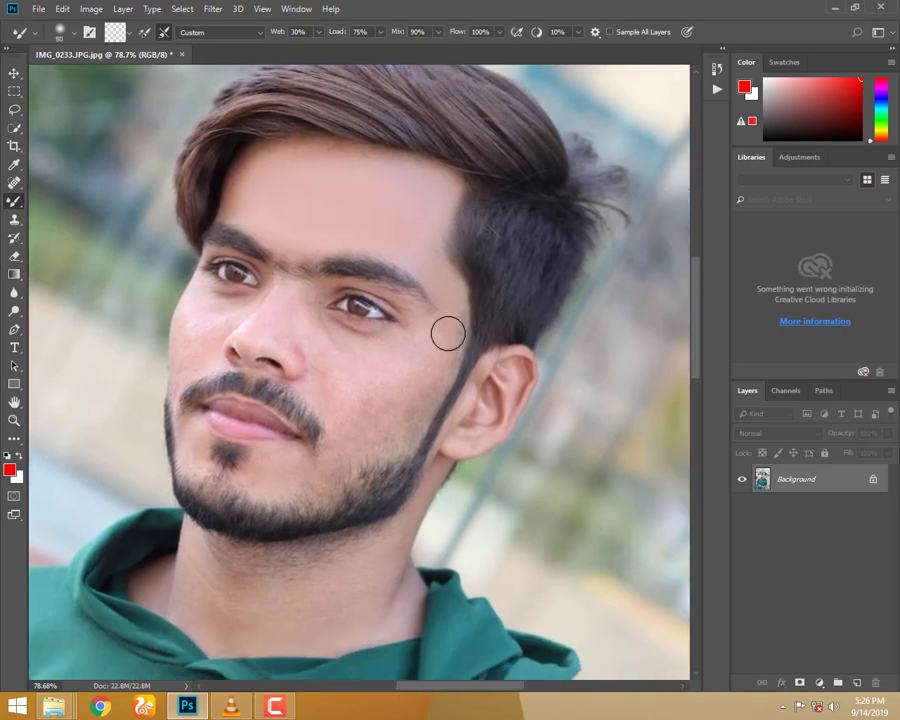
key(bracketleft)
key(bracketleft)
drag(450, 319, 480, 281)
key(bracketright)
key(bracketright)
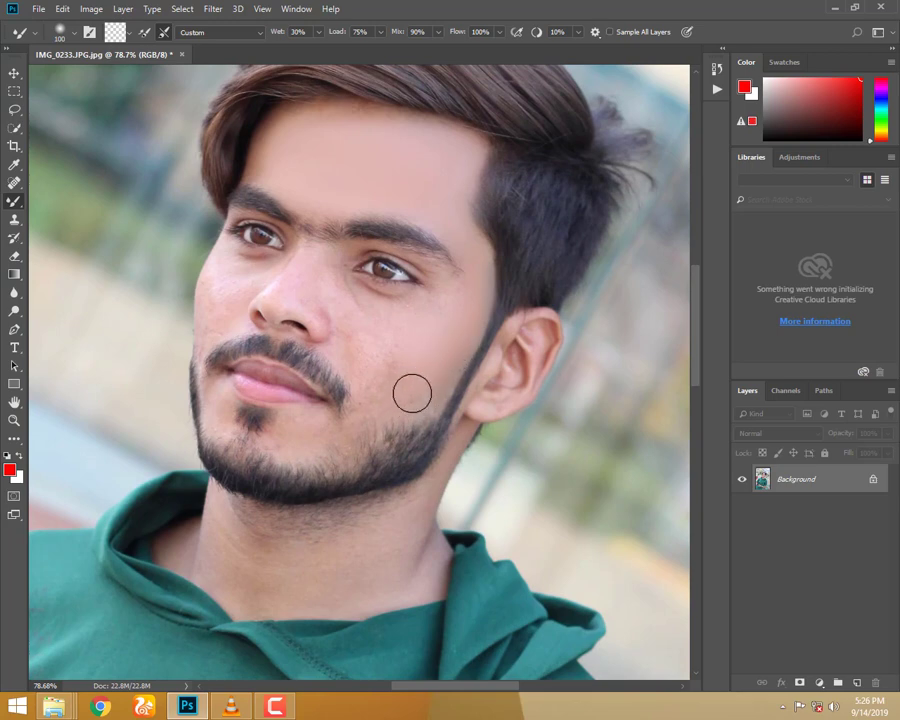
key(bracketleft)
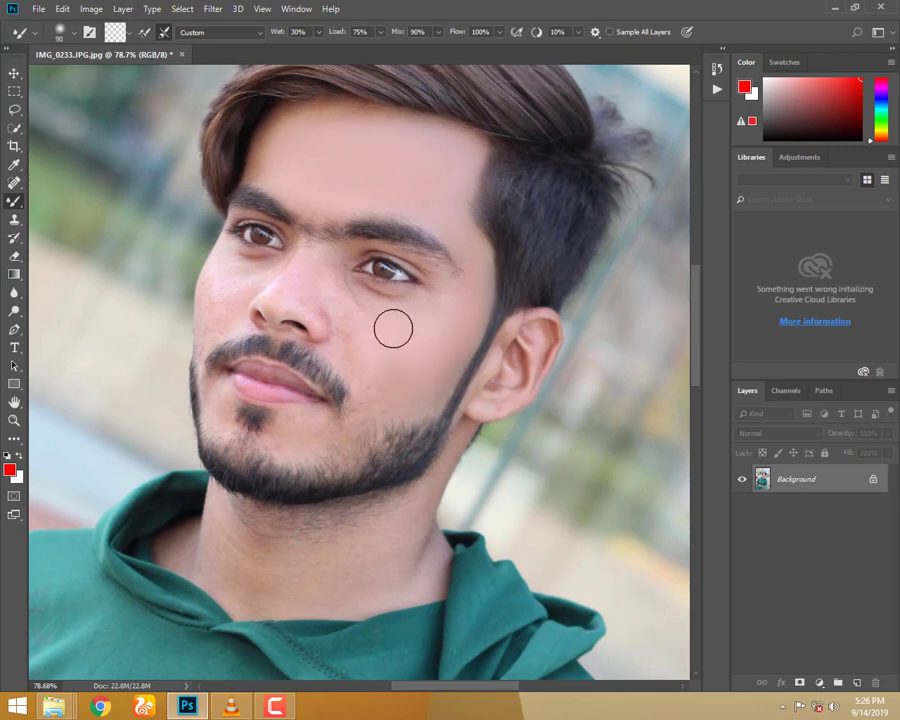
Smooth the skin beside the nose with a small brush, recentring the view on the face
key(bracketleft)
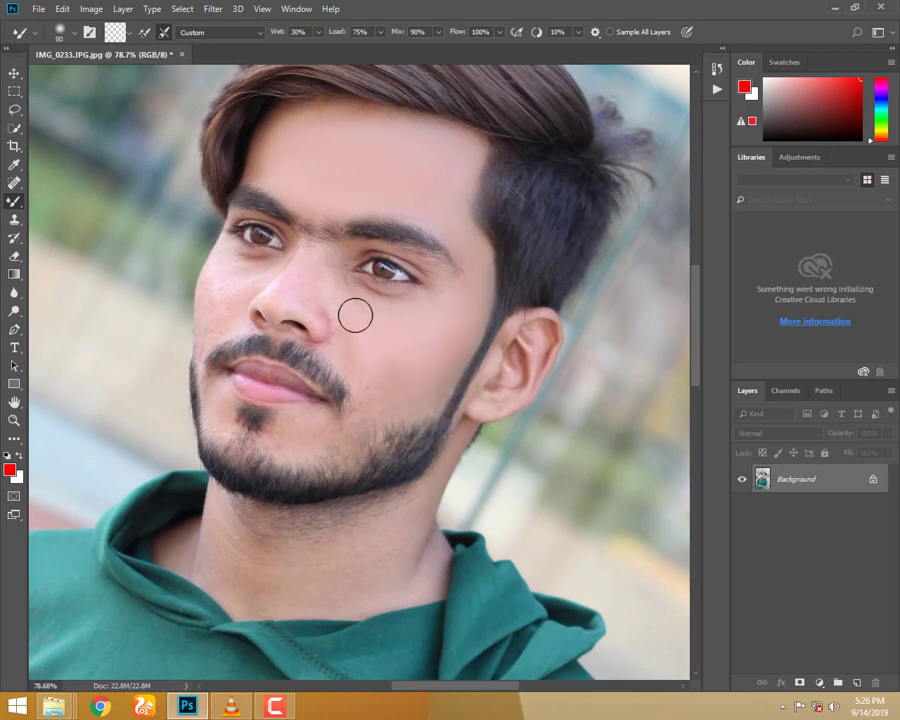
key(bracketleft)
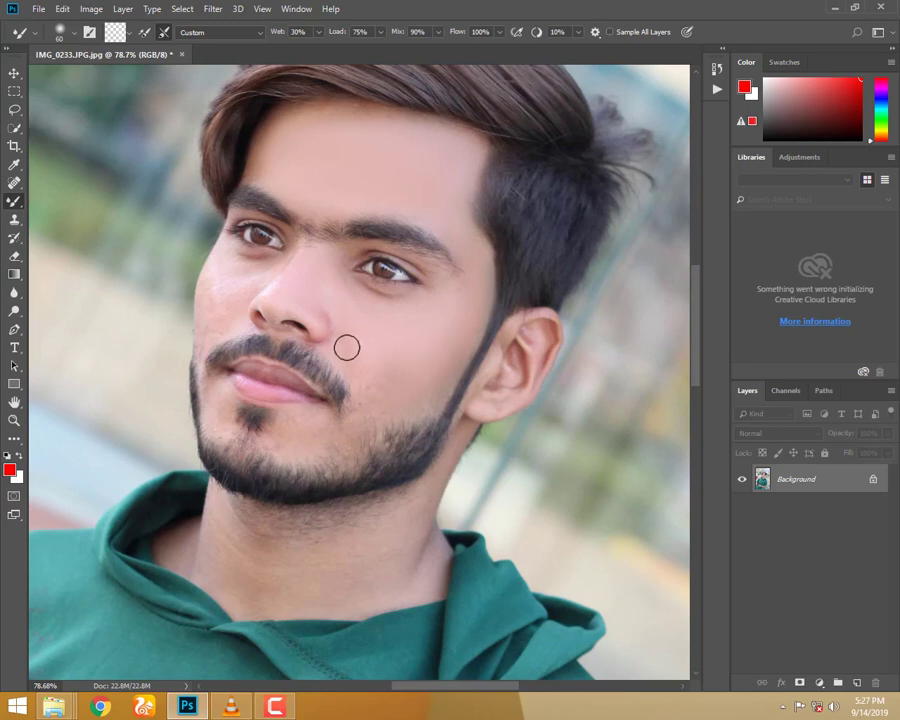
key(bracketright)
key(bracketright)
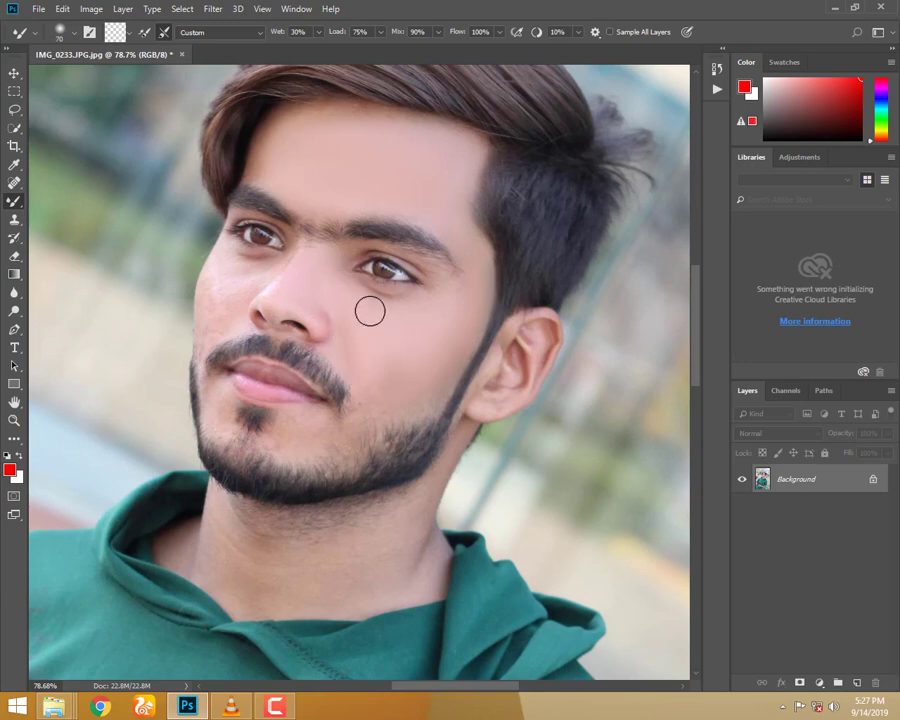
key(bracketleft)
key(bracketleft)
key(bracketleft)
mouse_move(281, 295)
mouse_down()
mouse_move(318, 341)
mouse_move(360, 340)
mouse_up()
key(bracketright)
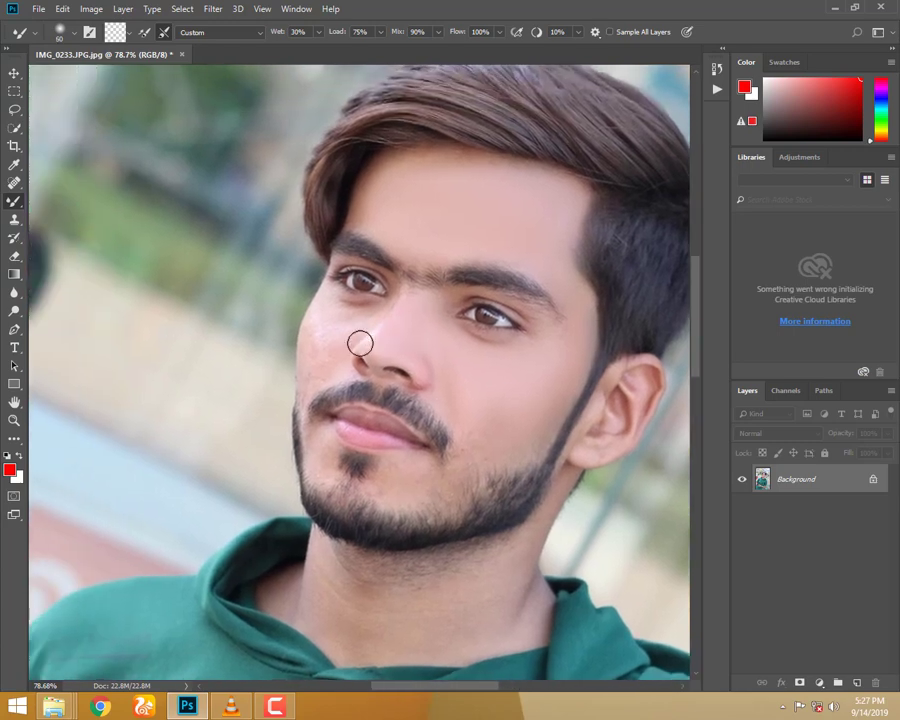
key(bracketleft)
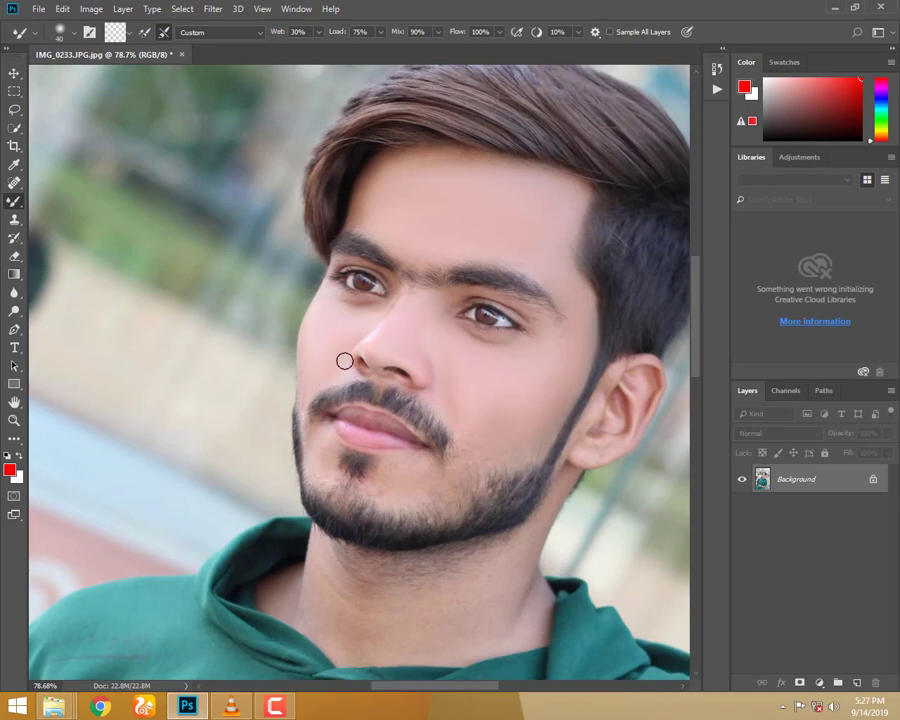
Blend the cheeks and chin area, resizing the Mixer Brush between strokes
scroll(344, 360, down, 2)
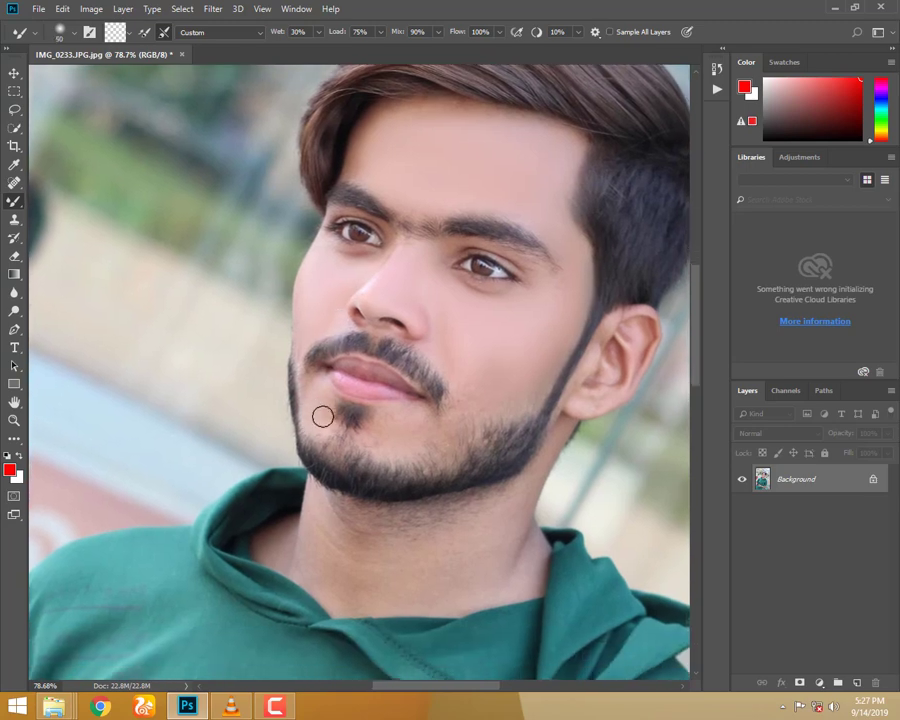
scroll(321, 425, down, 1)
key(bracketright)
key(bracketright)
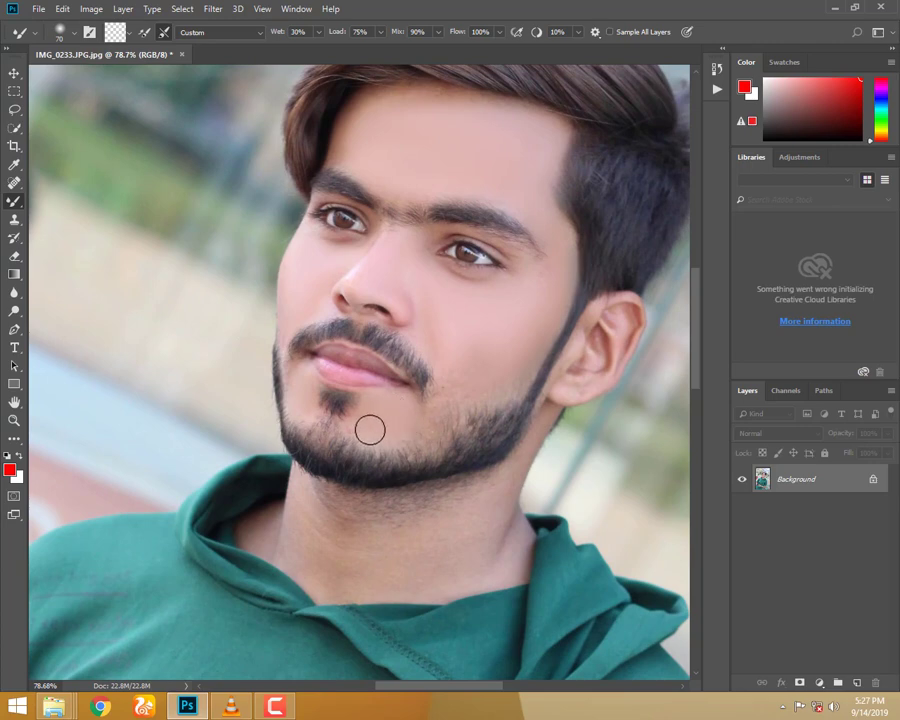
key(bracketleft)
key(bracketleft)
key(bracketright)
key(bracketright)
key(bracketright)
key(bracketright)
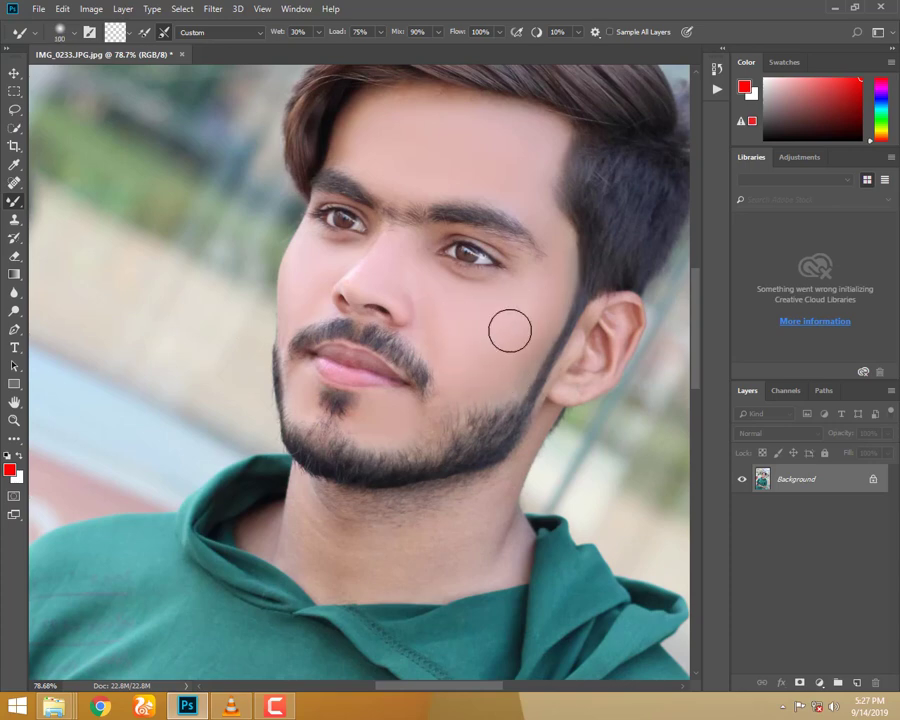
key(bracketleft)
key(bracketleft)
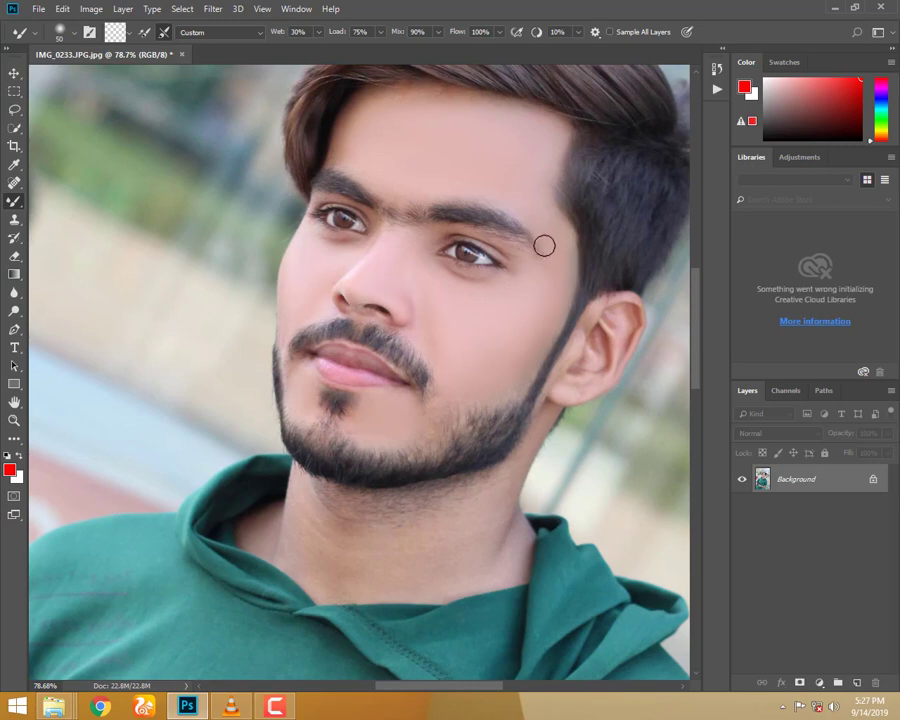
Bring the neck into view and smooth its skin with a smaller brush
drag(502, 322, 504, 269)
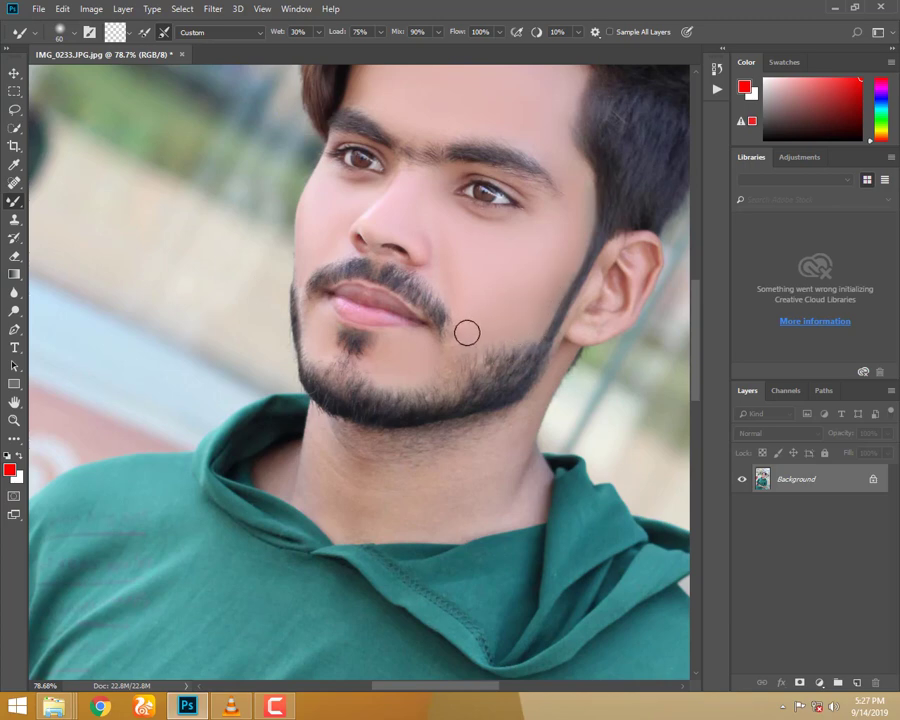
drag(421, 395, 412, 370)
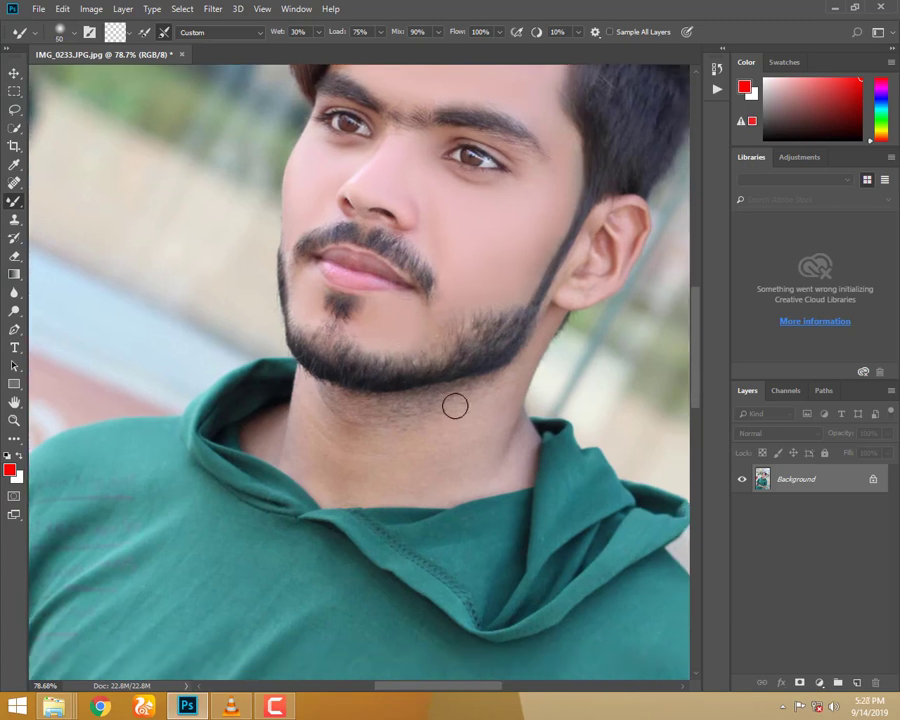
drag(438, 450, 455, 415)
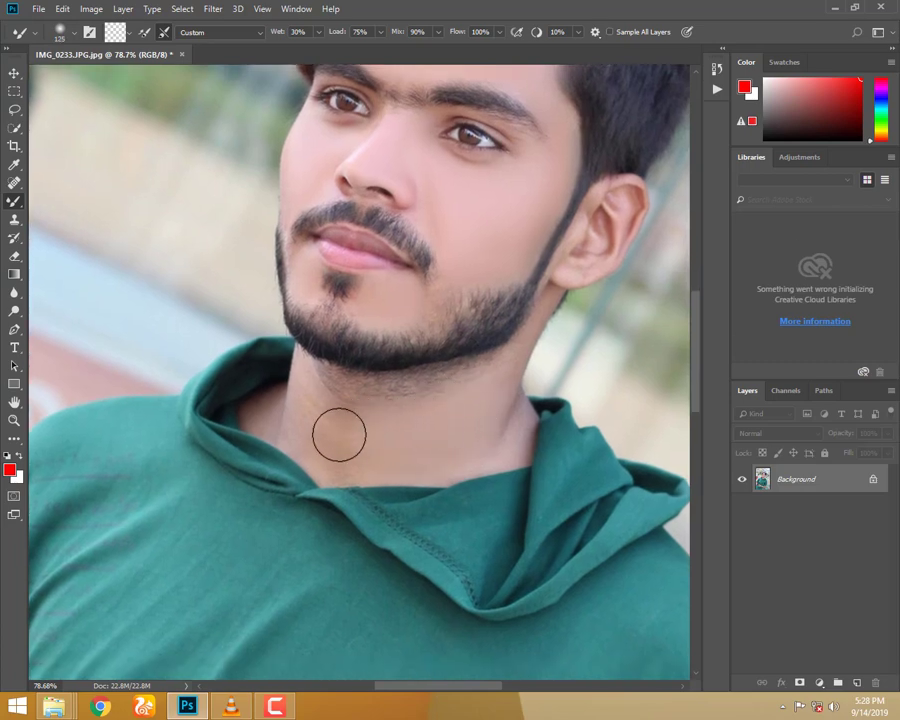
key(bracketleft)
key(bracketleft)
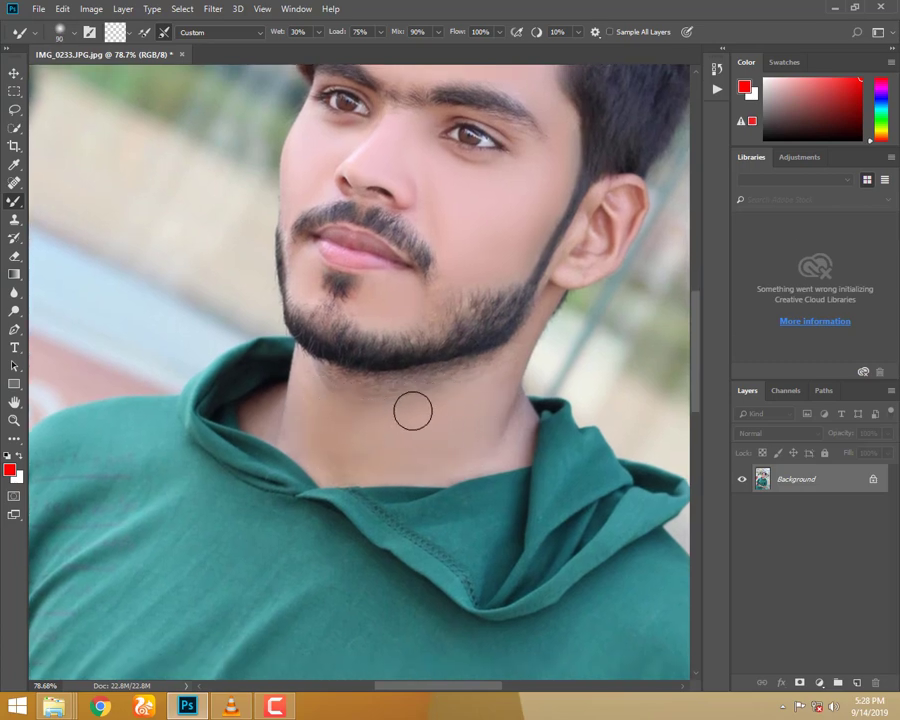
key(bracketleft)
key(bracketleft)
key(bracketleft)
scroll(500, 375, up, 1)
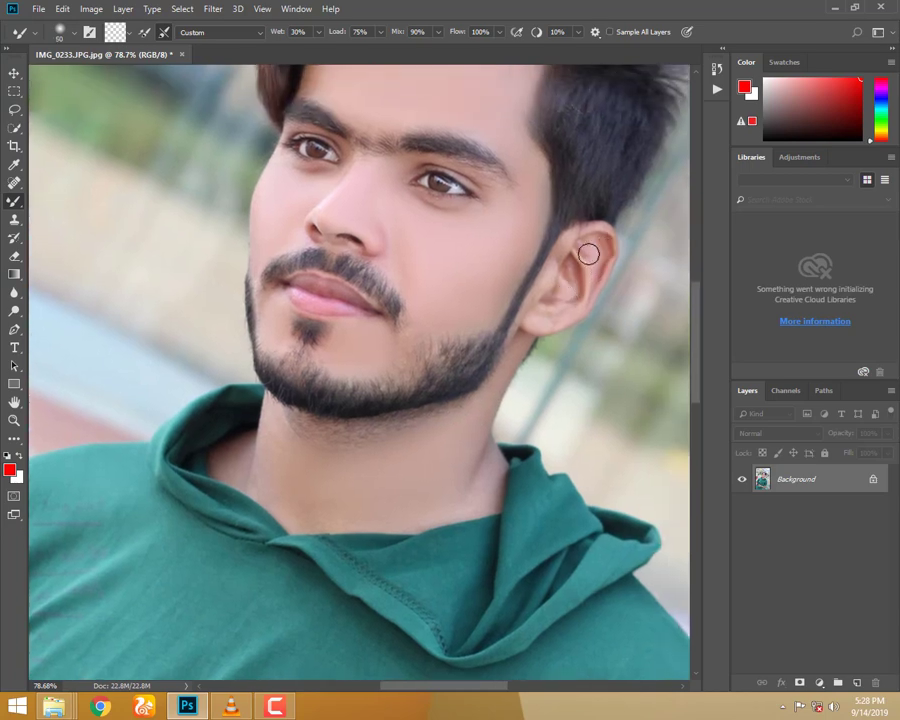
key(bracketright)
key(bracketright)
key(bracketright)
key(bracketright)
scroll(449, 246, down, 2)
scroll(442, 254, down, 2)
Quick-select the forearm, hand and upper arm
scroll(412, 321, down, 1)
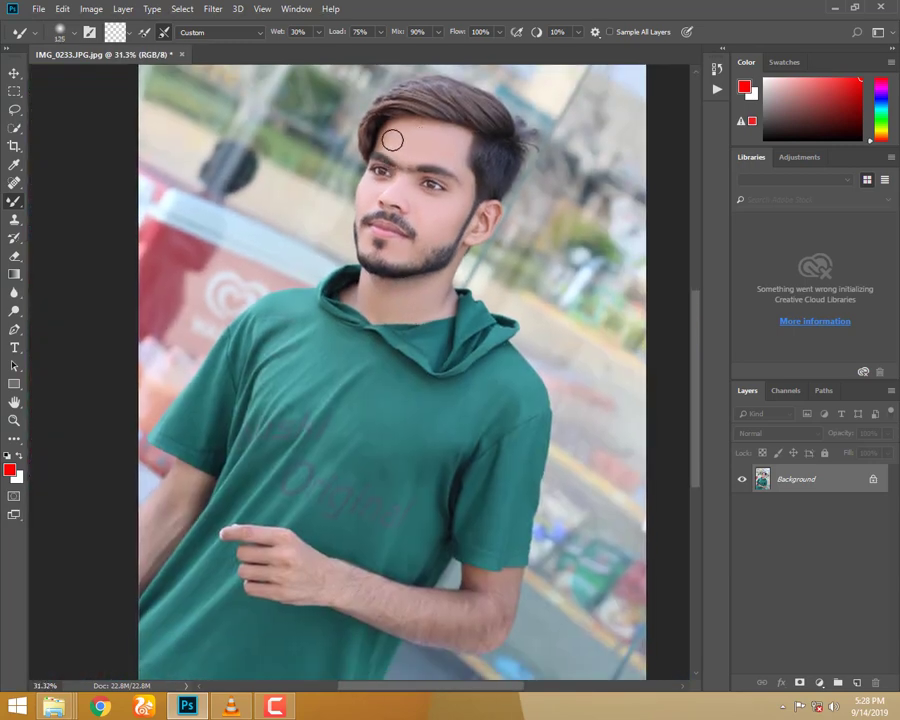
drag(398, 234, 404, 189)
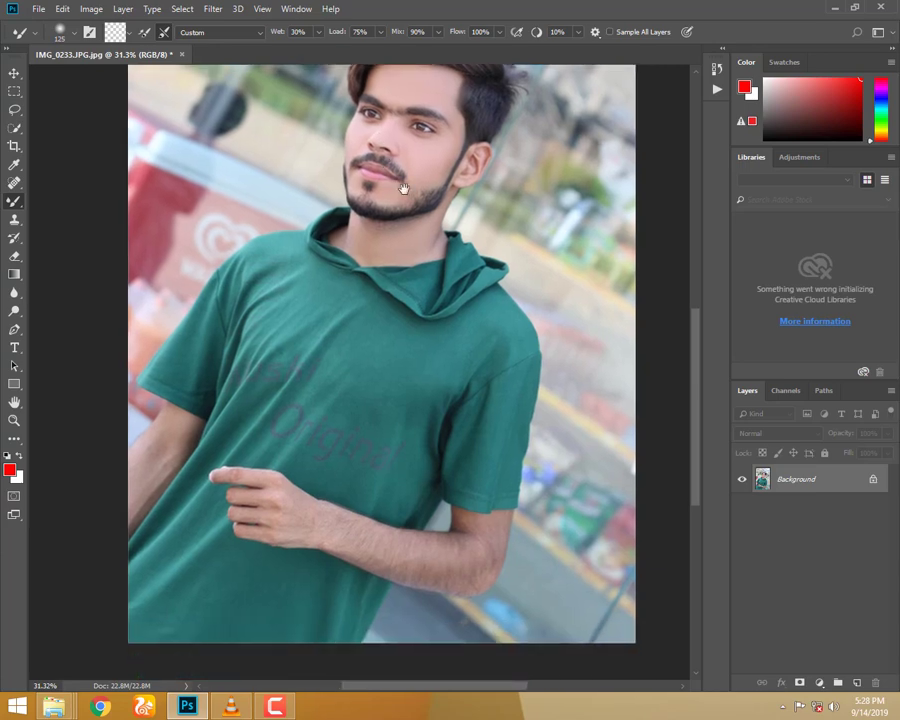
click(14, 129)
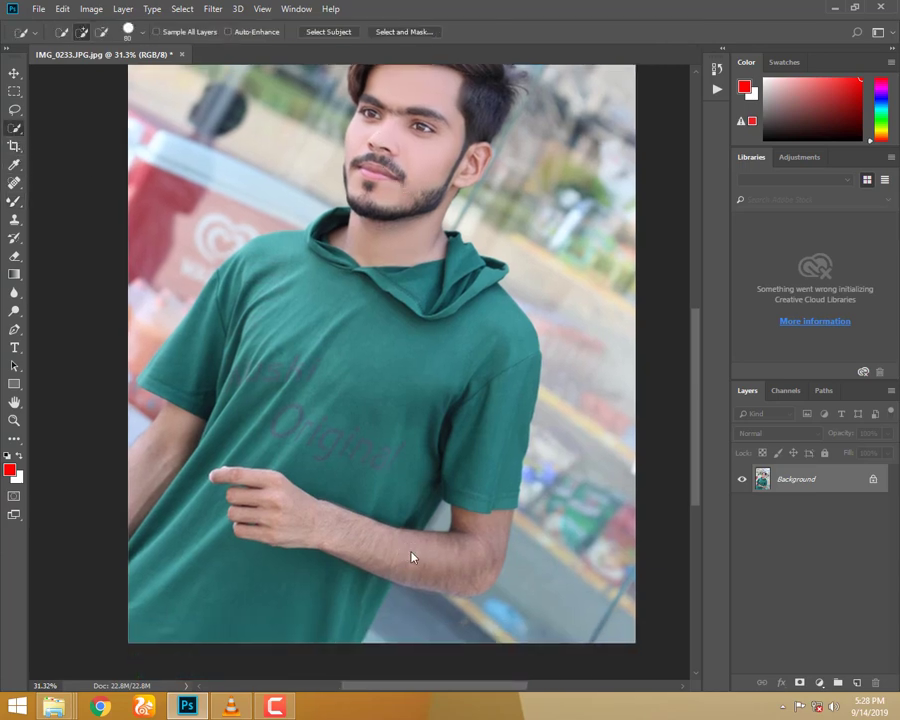
drag(441, 556, 368, 528)
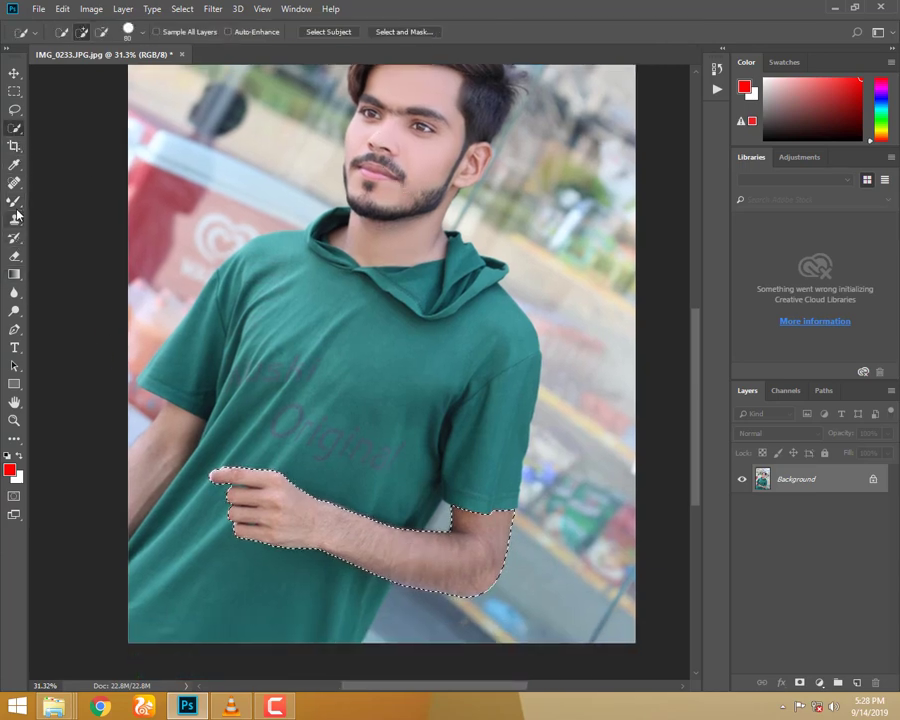
drag(140, 413, 150, 480)
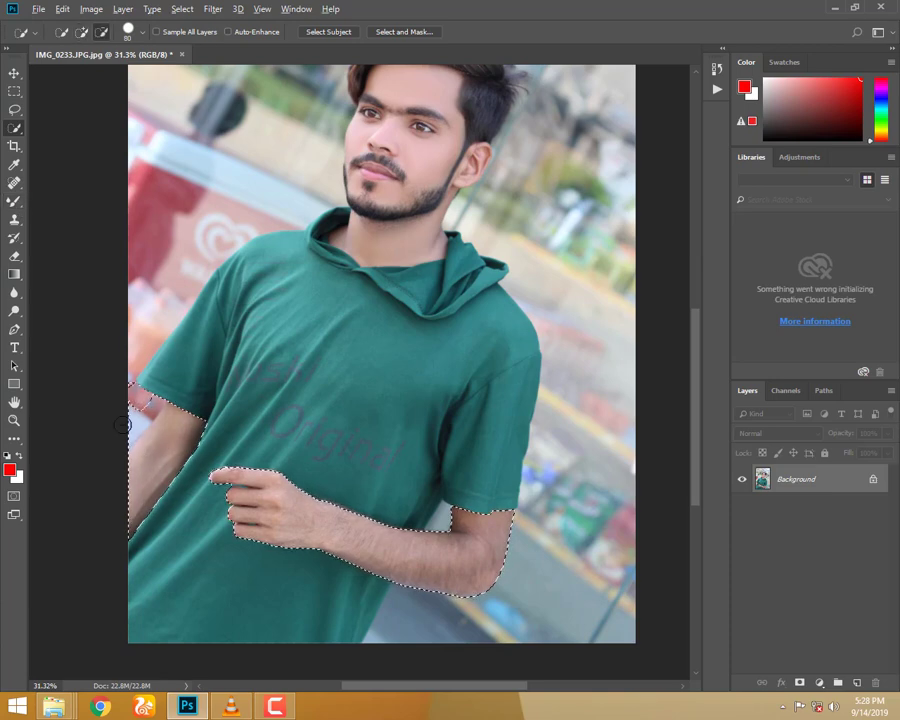
Blend the arm skin with the Mixer Brush at sizes between 175 and 300
click(14, 201)
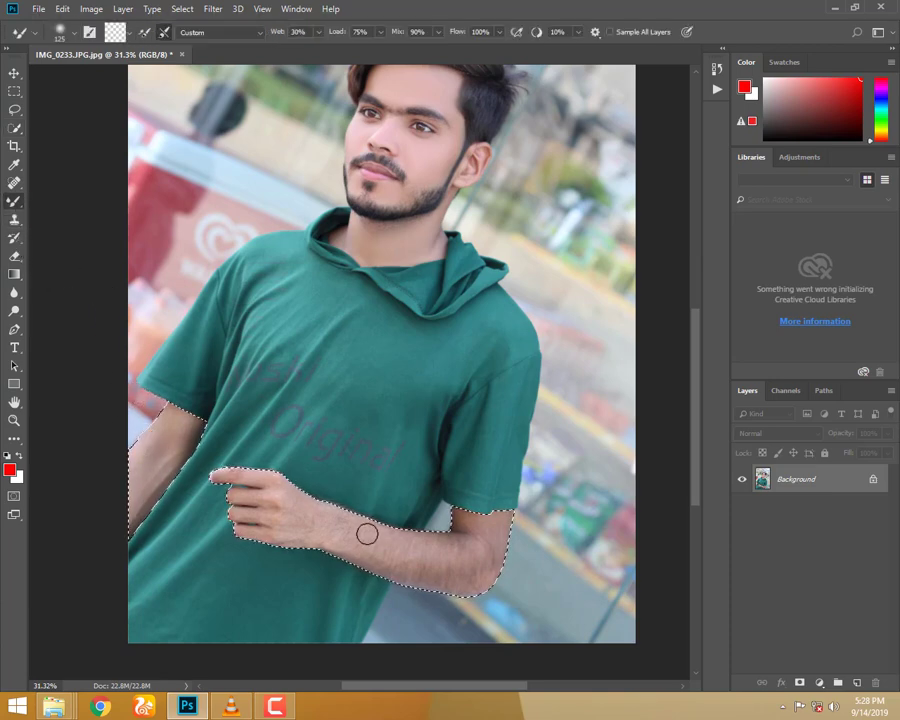
key(bracketright)
key(bracketright)
key(bracketright)
key(bracketright)
key(bracketright)
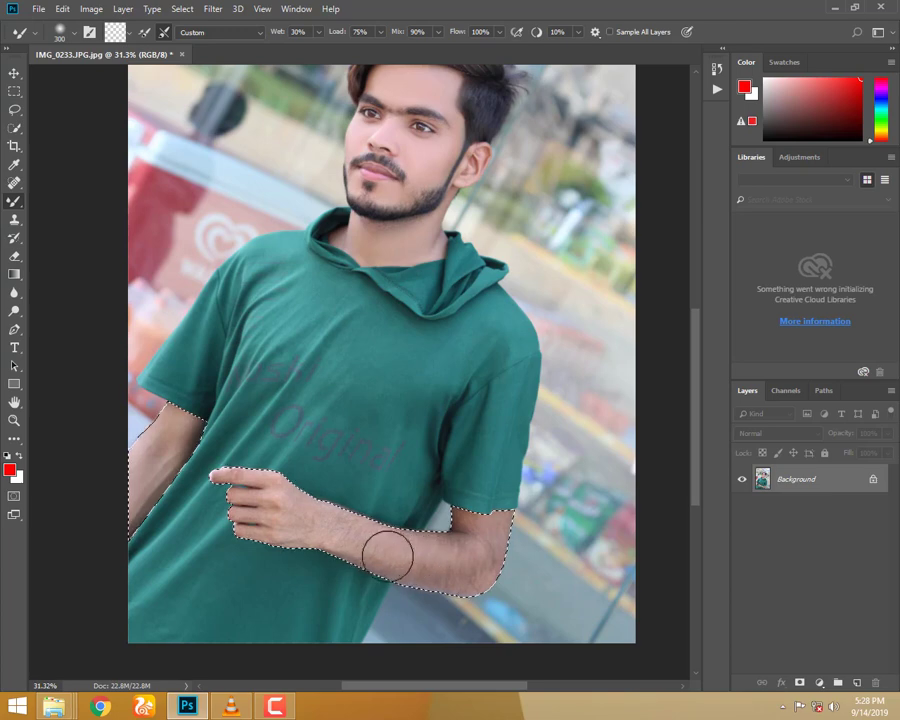
key(bracketleft)
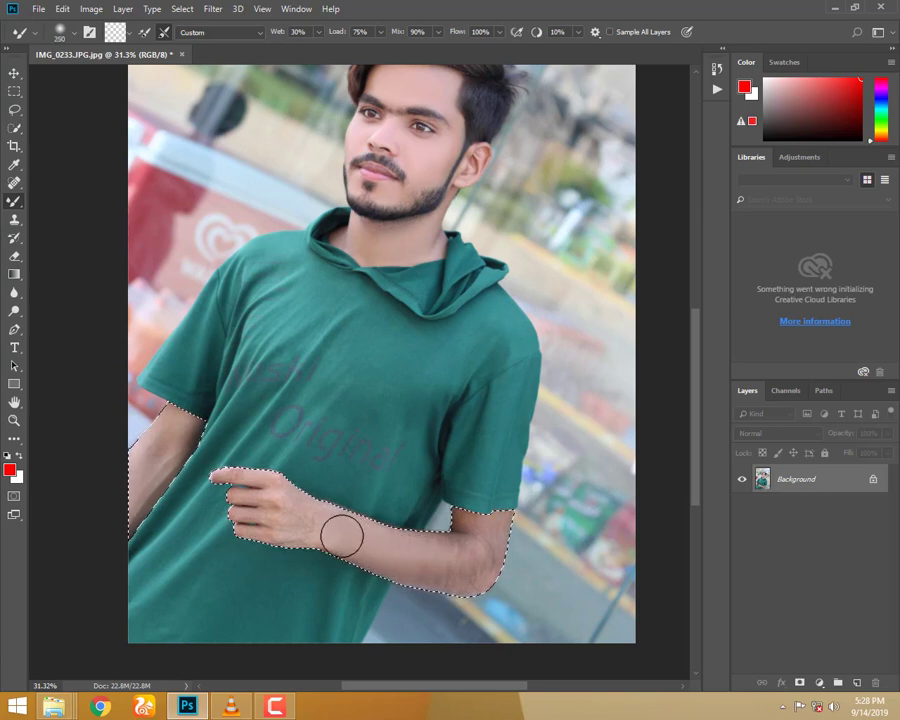
key(bracketleft)
key(bracketleft)
key(bracketright)
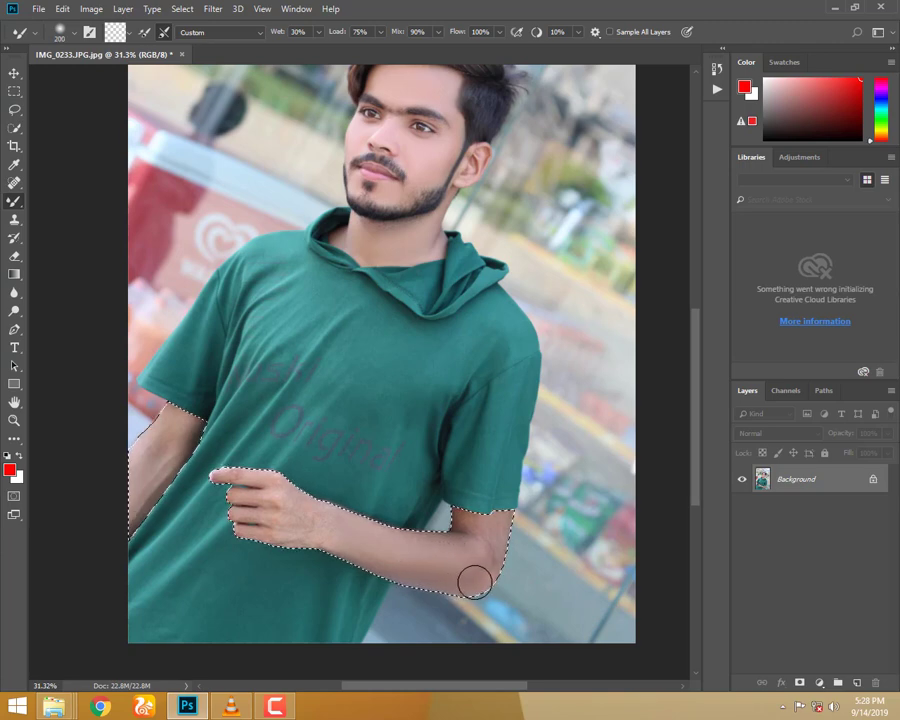
key(bracketleft)
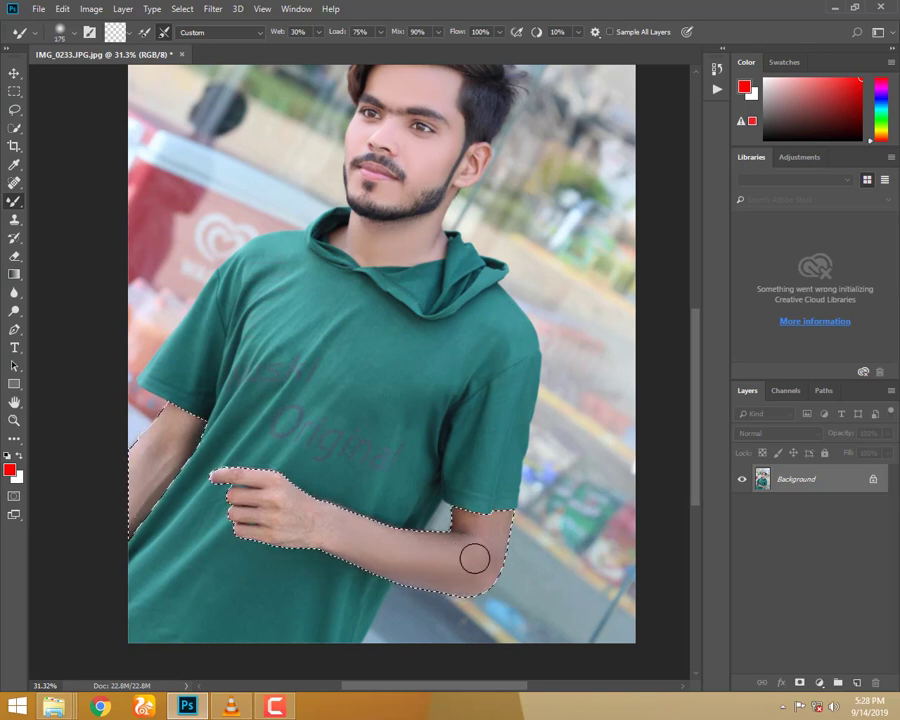
key(bracketright)
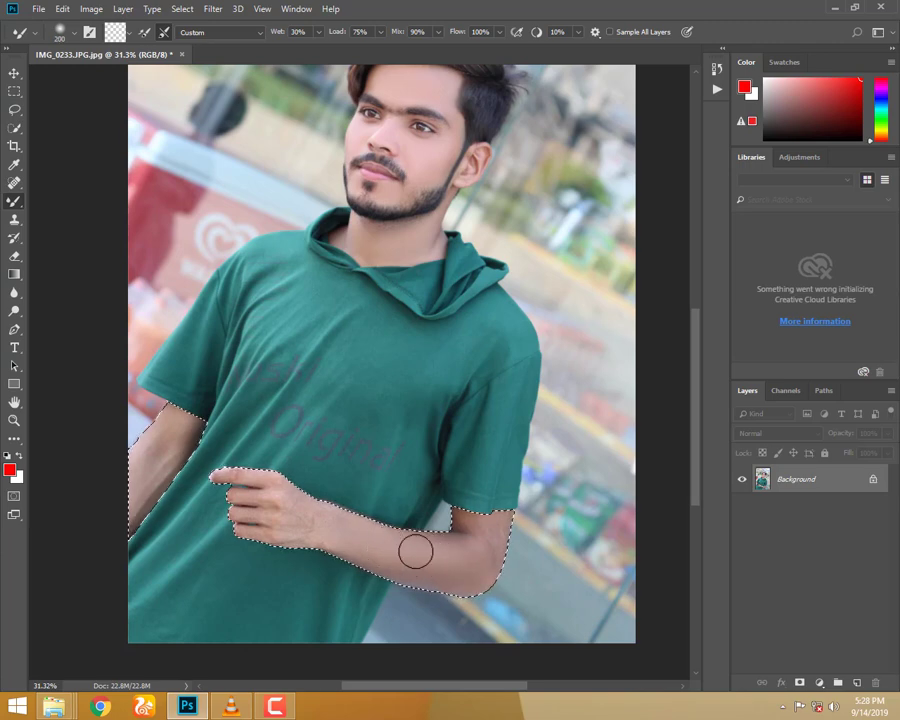
key(bracketleft)
key(bracketleft)
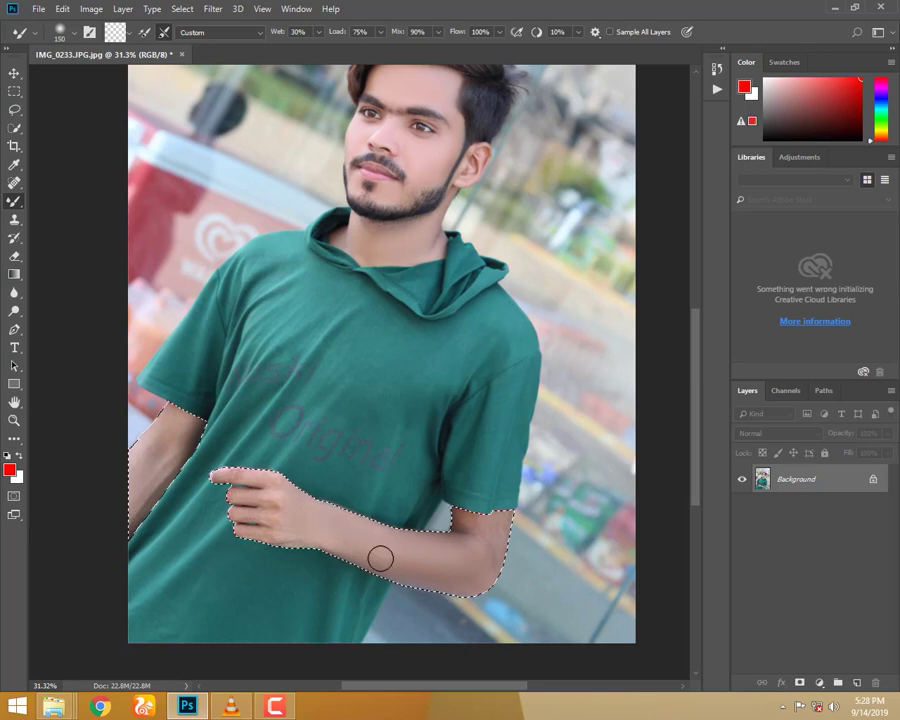
Redo the forearm smoothing toward the hand at size 300, then deselect and zoom out
scroll(364, 551, up, 2)
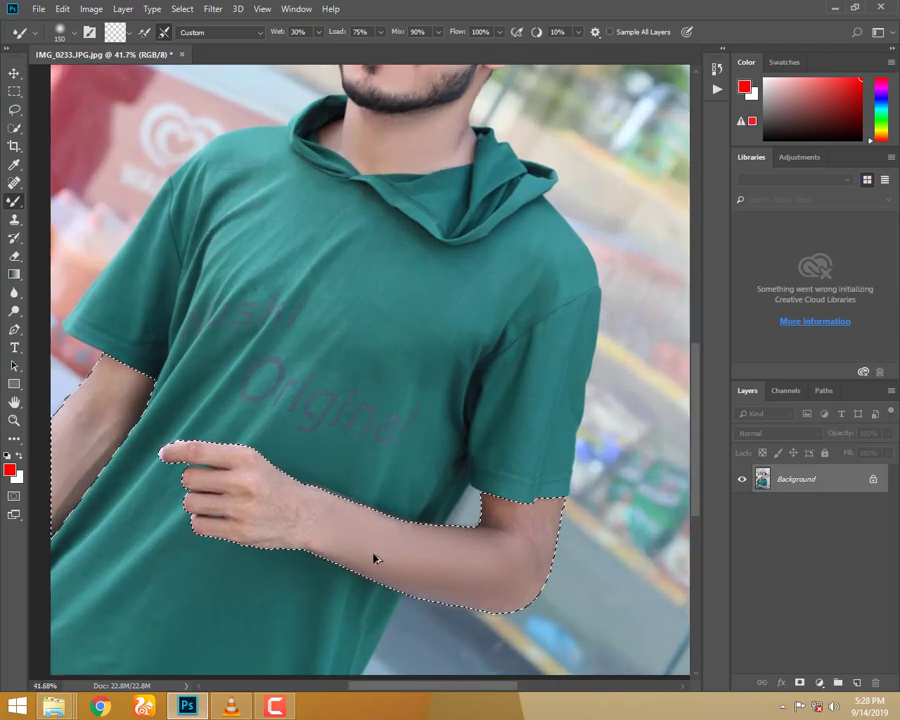
key(ctrl+z)
key(bracketright)
key(bracketright)
key(bracketright)
key(bracketright)
drag(487, 567, 492, 574)
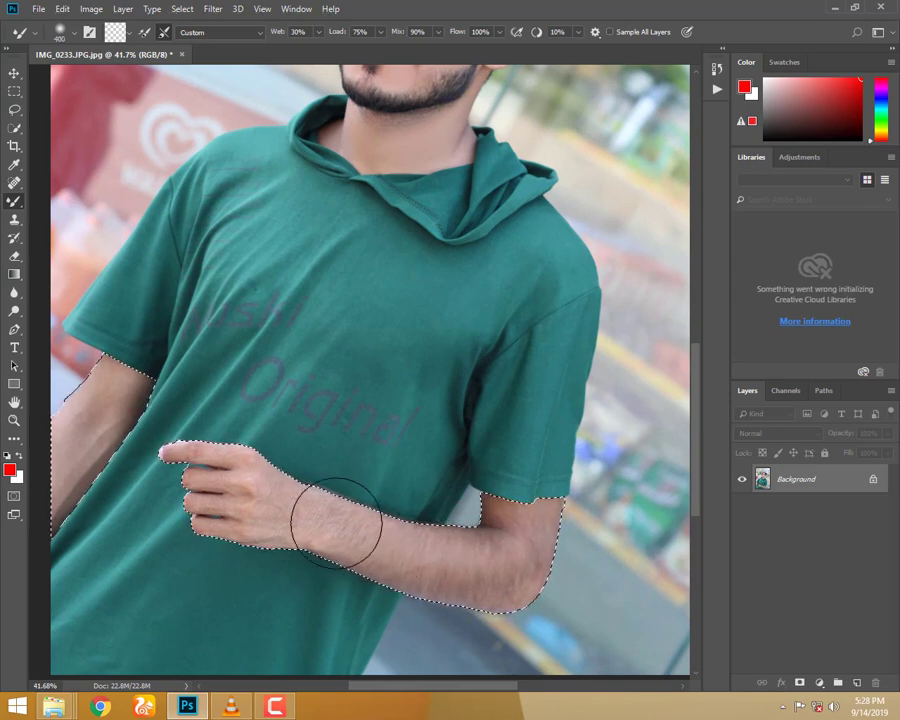
key(bracketleft)
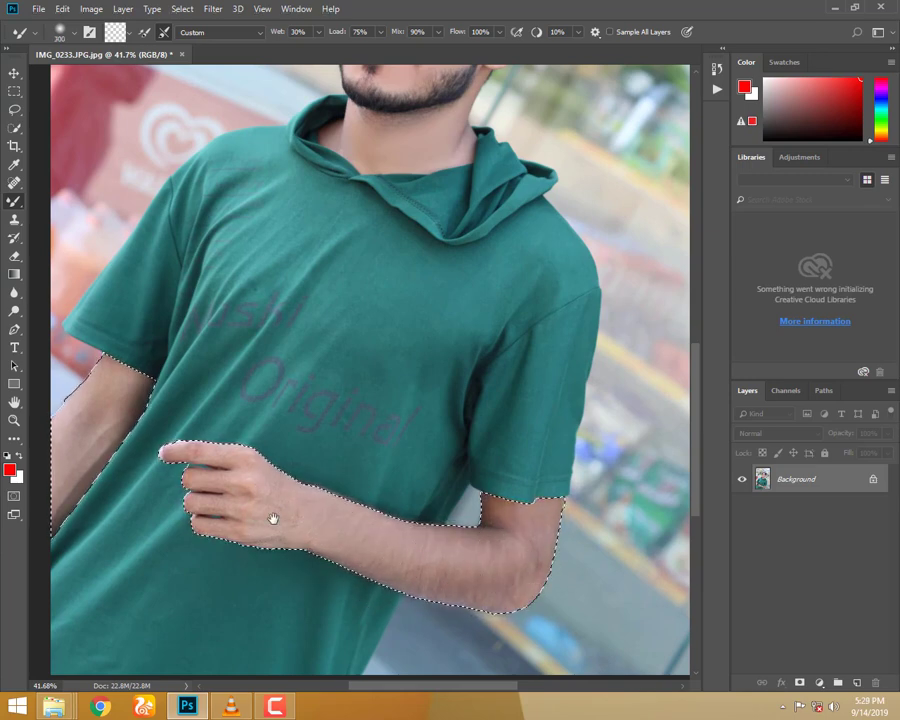
drag(270, 516, 378, 573)
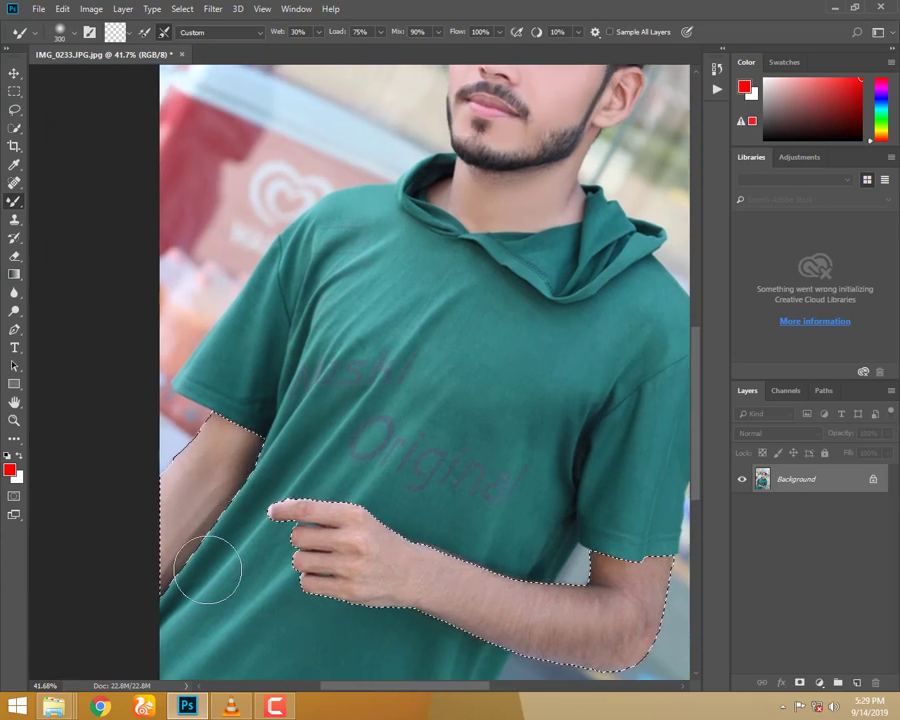
key(ctrl+d)
scroll(207, 570, down, 2)
scroll(211, 571, down, 2)
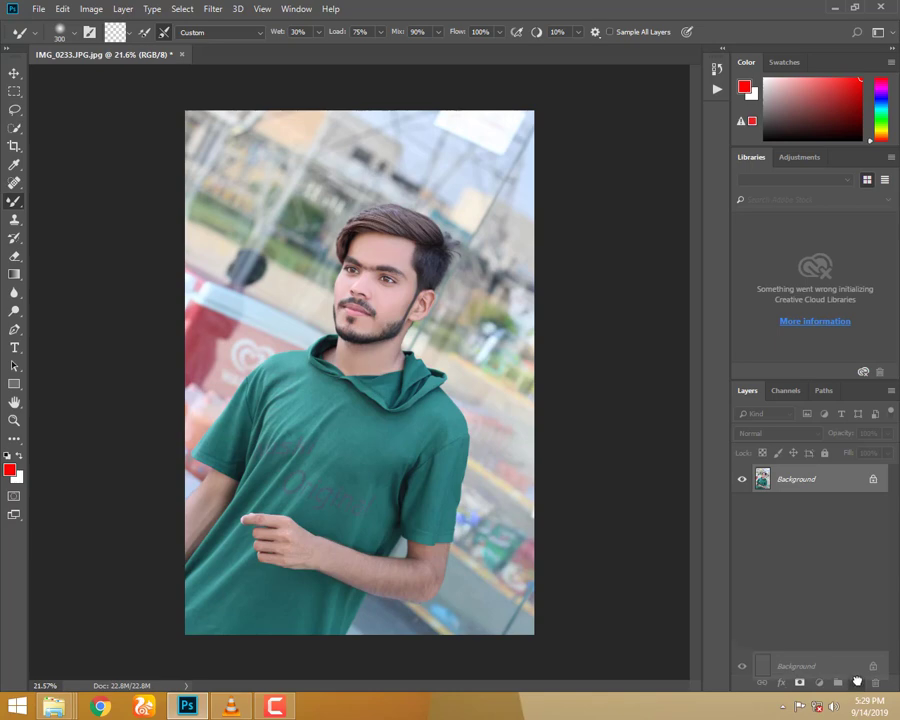
Duplicate the Background layer into a Background copy layer
drag(843, 494, 856, 682)
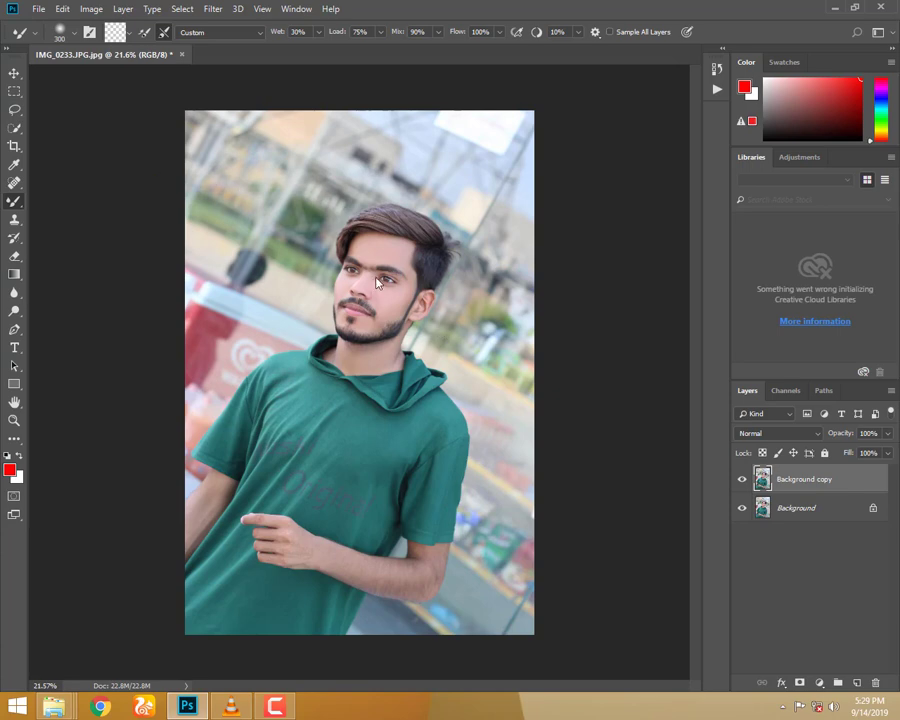
In Camera Raw, pull Highlights all the way down and lift Shadows slightly
key(ctrl+shift+a)
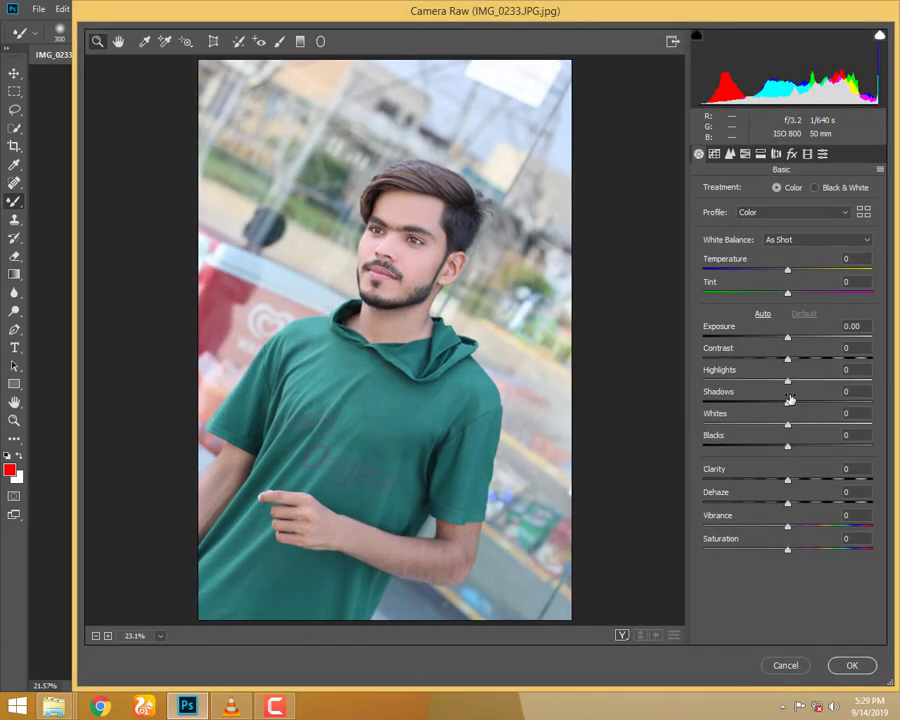
drag(787, 381, 704, 381)
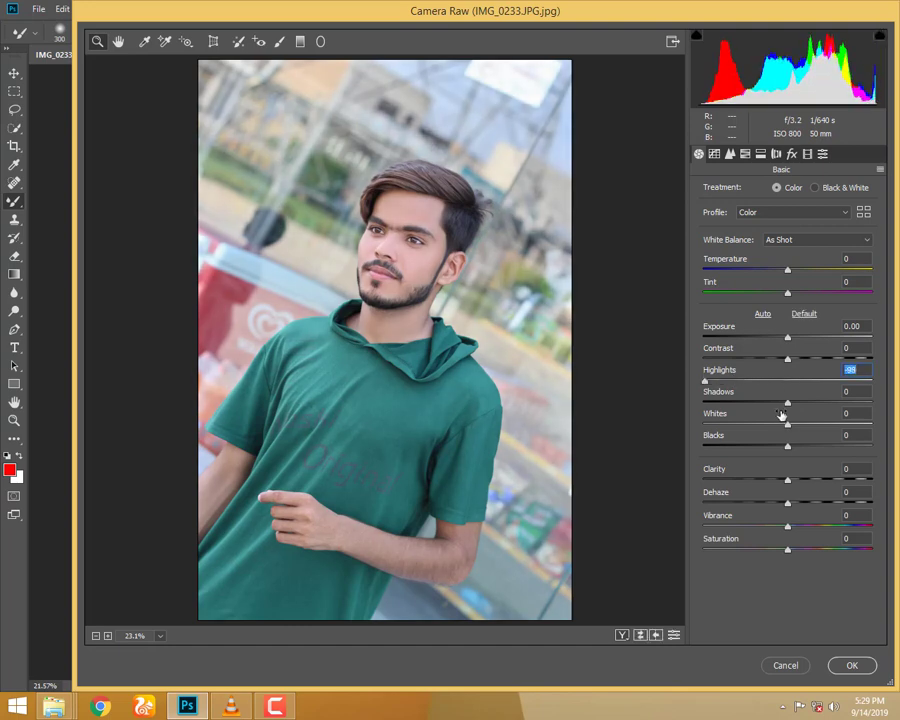
drag(789, 403, 797, 425)
In HSL, lower Orange and Red saturation and shift Reds hue to +33 and Purples hue up
click(760, 153)
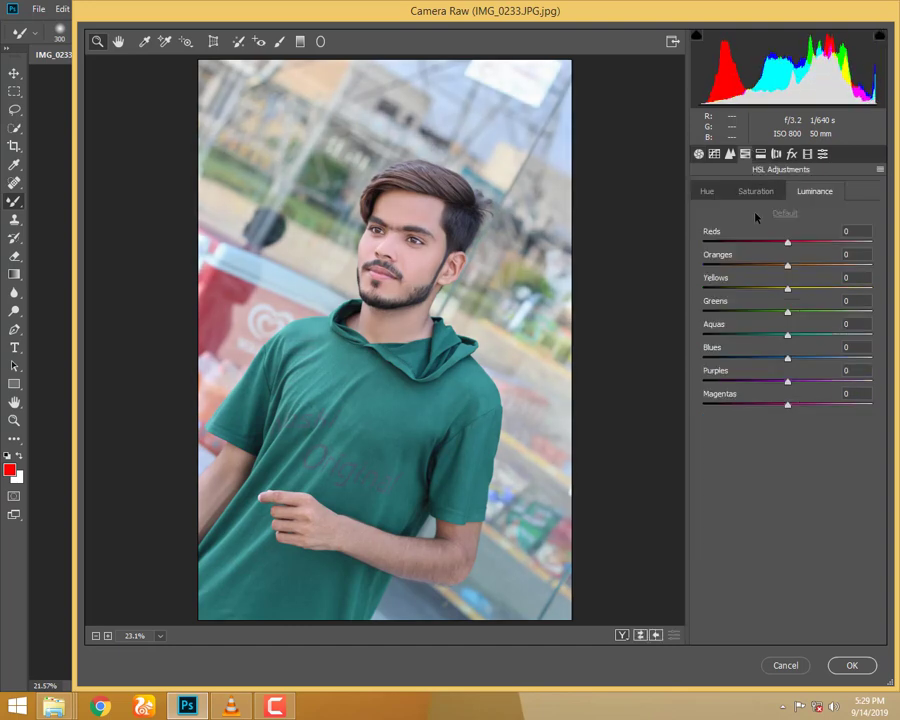
click(756, 191)
mouse_move(769, 265)
mouse_down()
mouse_move(768, 243)
mouse_move(776, 265)
mouse_up()
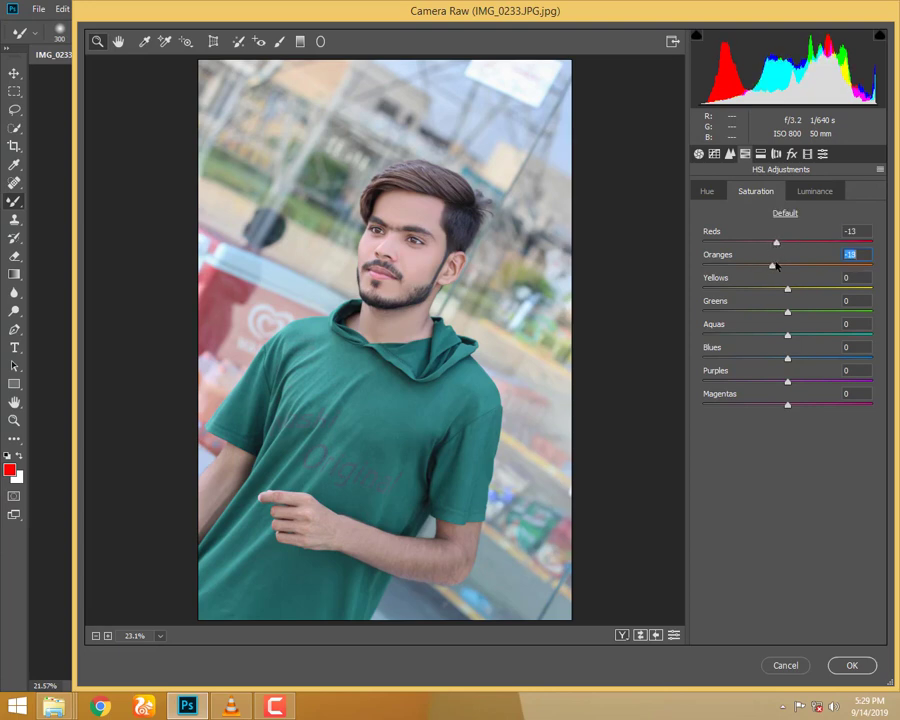
click(709, 191)
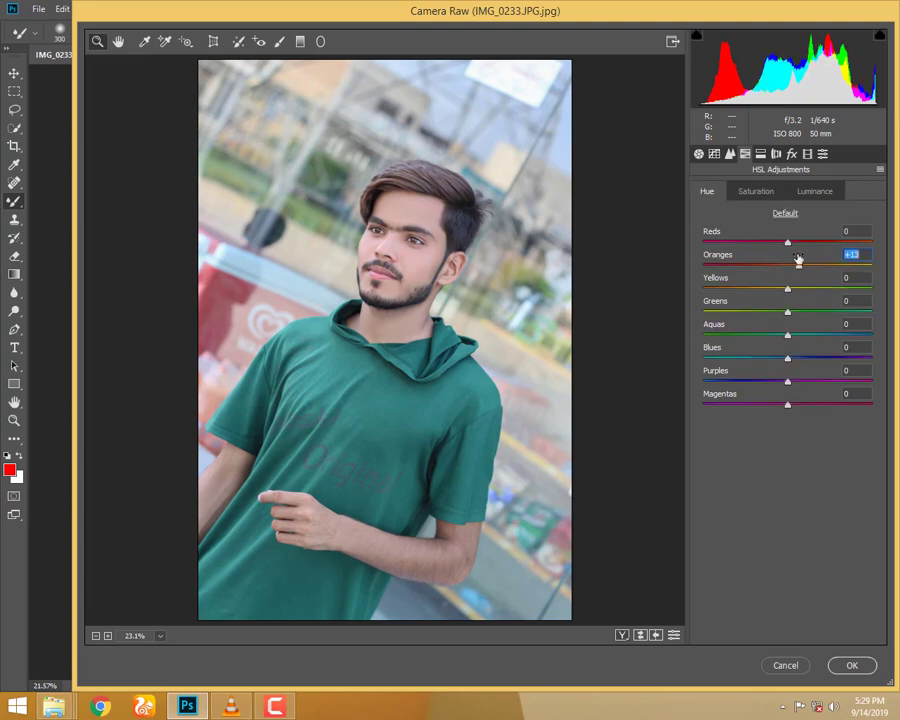
drag(816, 244, 815, 242)
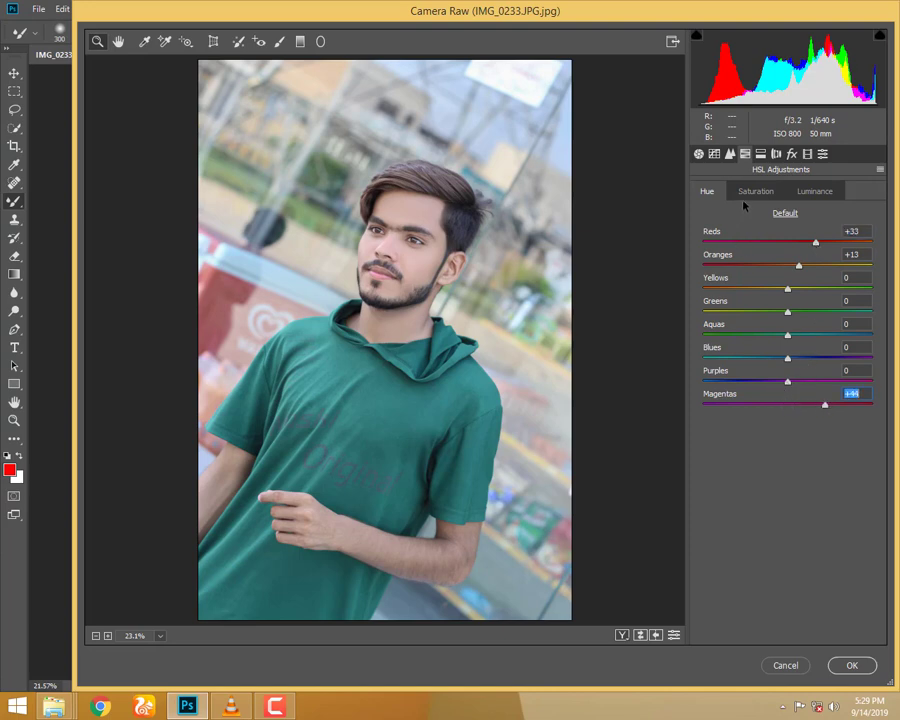
drag(788, 381, 803, 381)
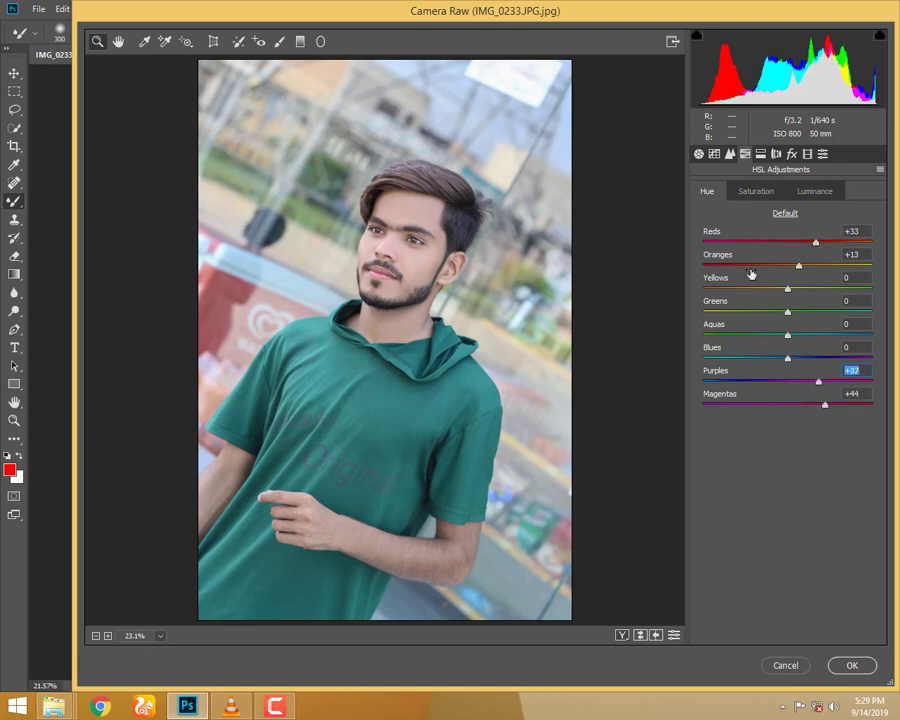
Boost Aquas, Greens and Blues saturation to near +100 and shift the Aquas hue toward teal
click(756, 191)
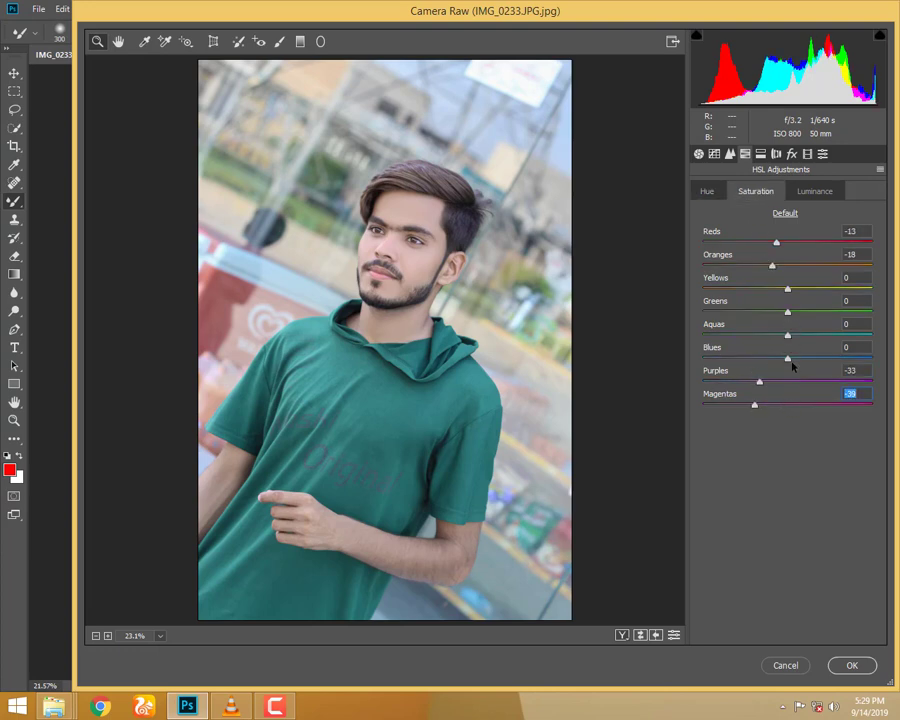
click(820, 191)
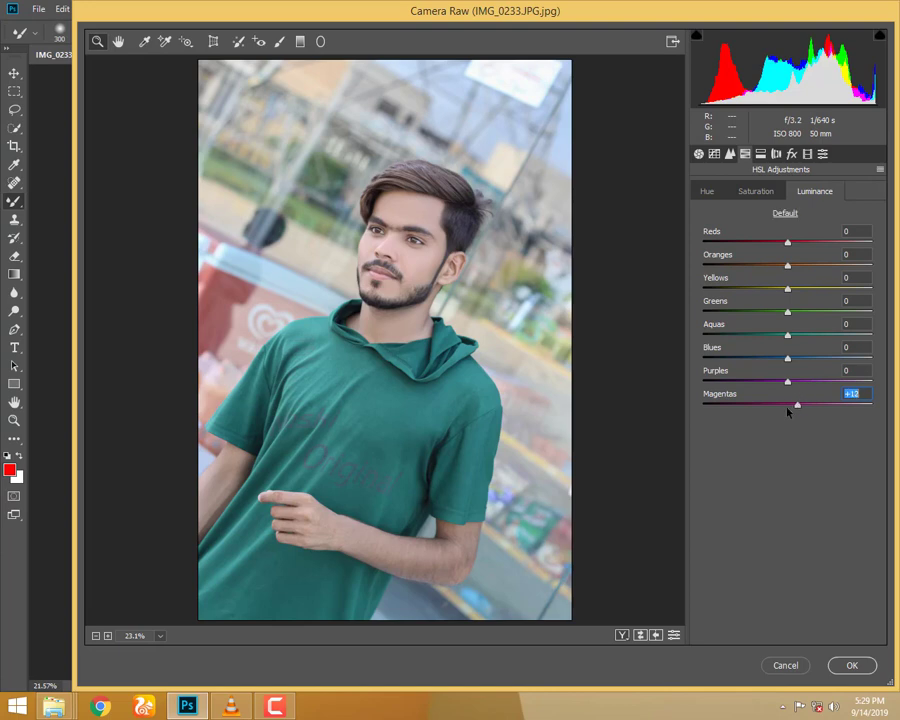
click(755, 191)
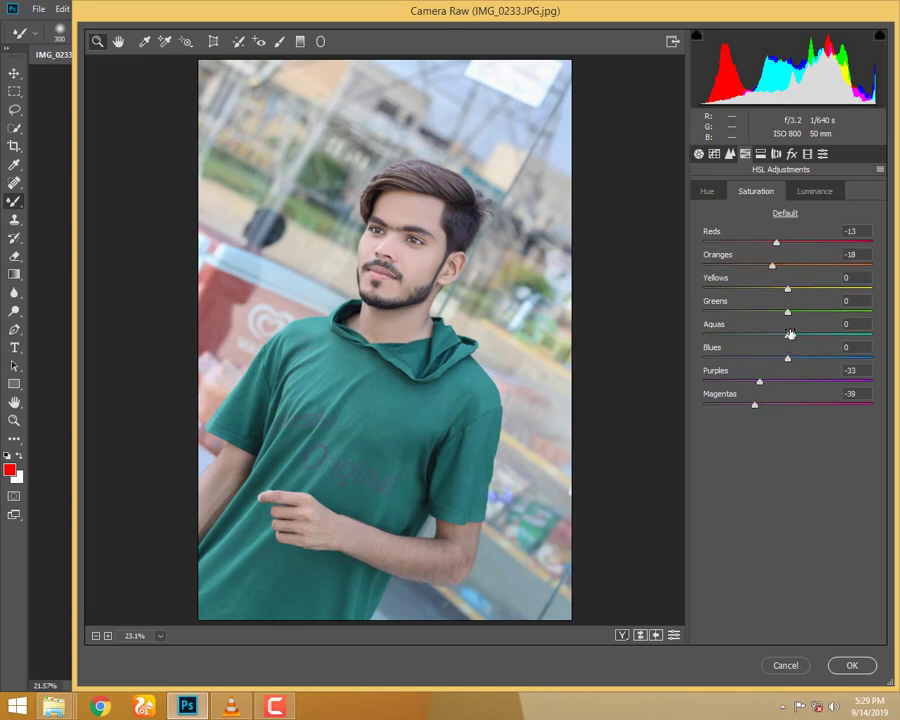
drag(790, 334, 876, 334)
drag(786, 311, 855, 311)
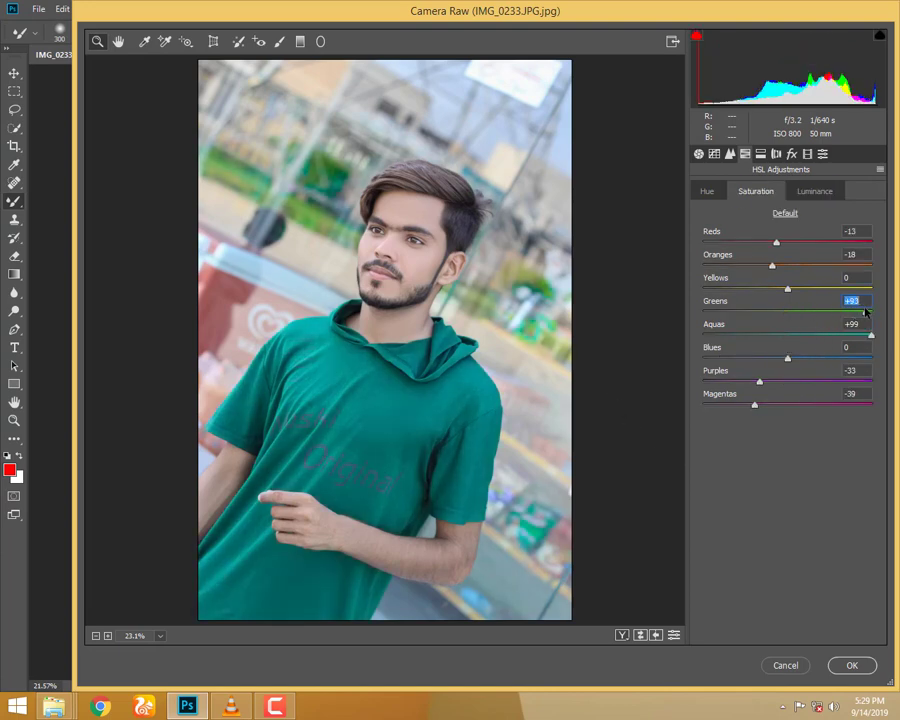
drag(796, 354, 881, 350)
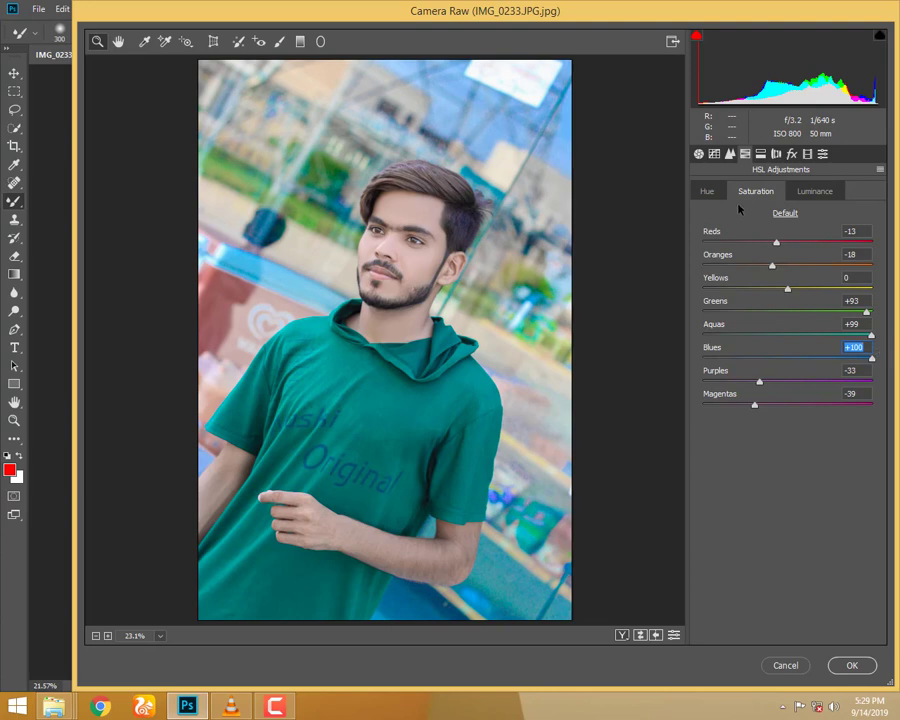
click(707, 191)
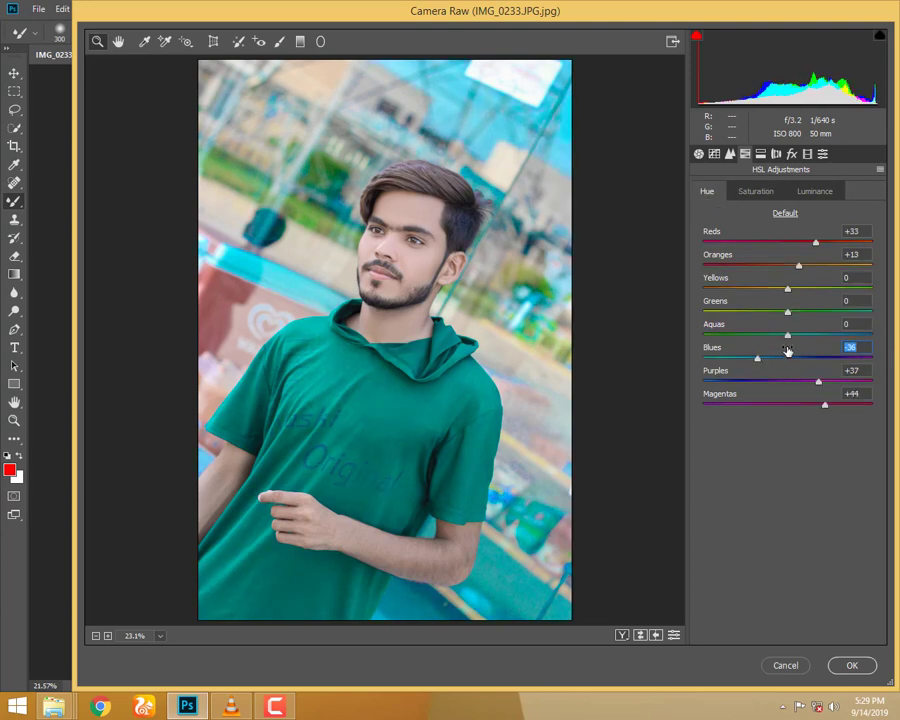
mouse_move(787, 334)
mouse_down()
mouse_move(860, 337)
mouse_move(783, 338)
mouse_move(822, 338)
mouse_up()
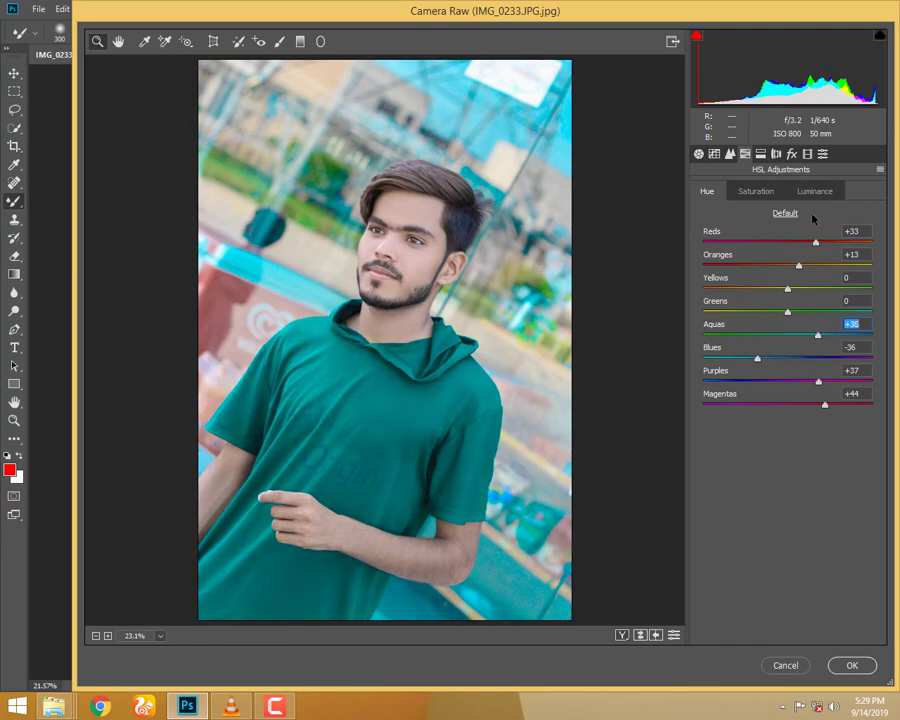
click(772, 192)
Add a -22 post-crop vignette and lift lights and darks while deepening shadows in the Tone Curve
click(791, 154)
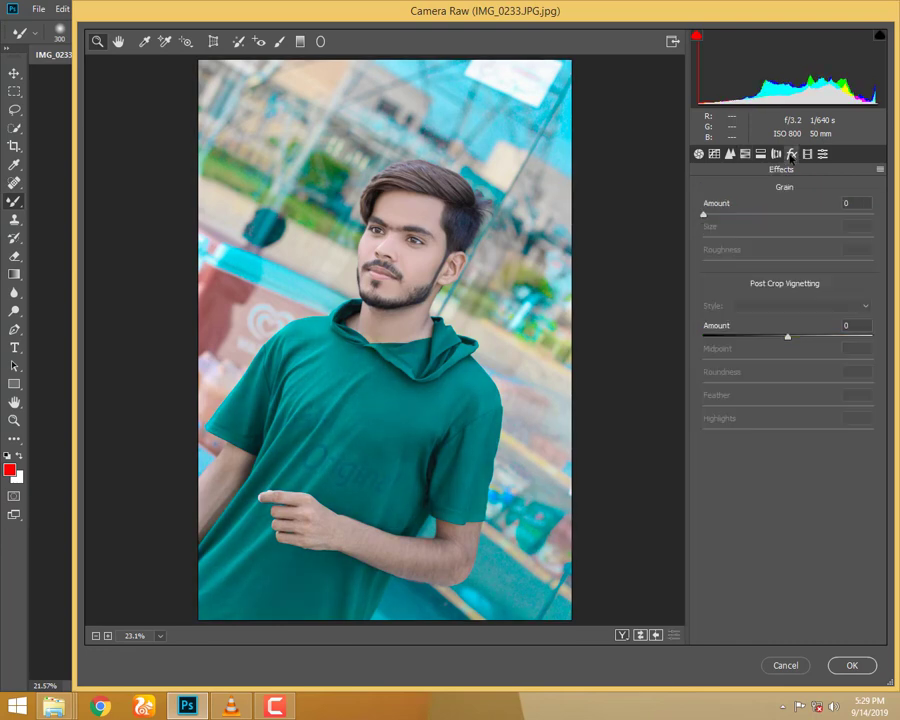
drag(788, 338, 760, 338)
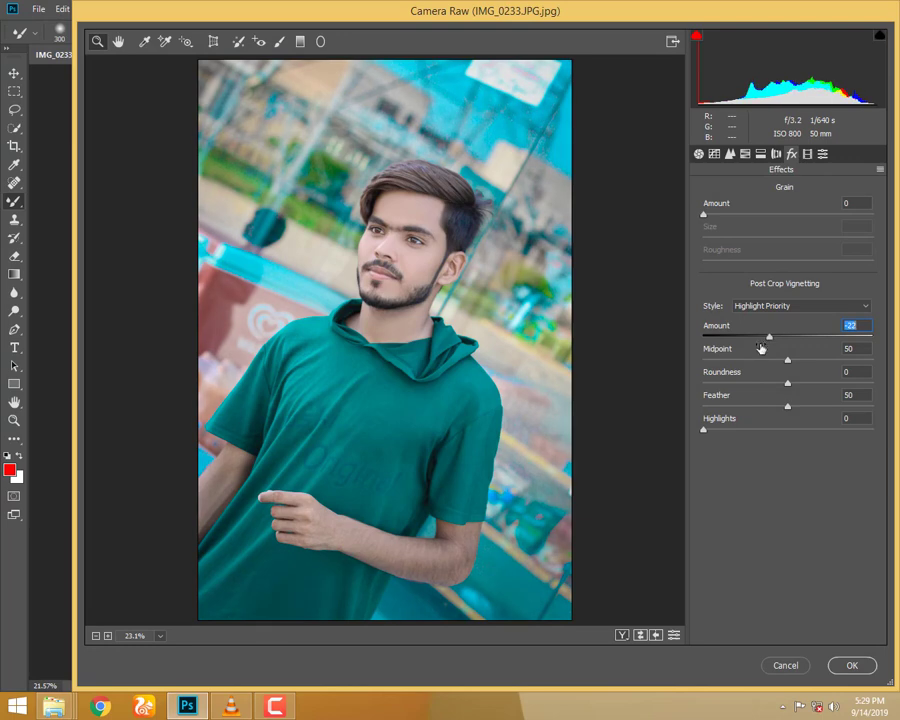
click(714, 154)
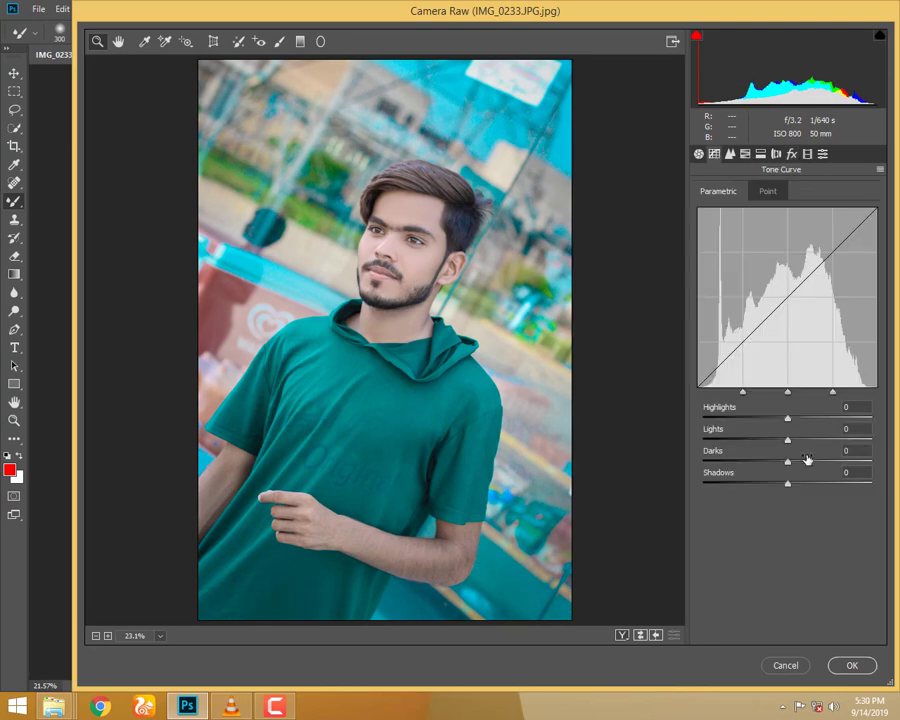
drag(789, 462, 766, 482)
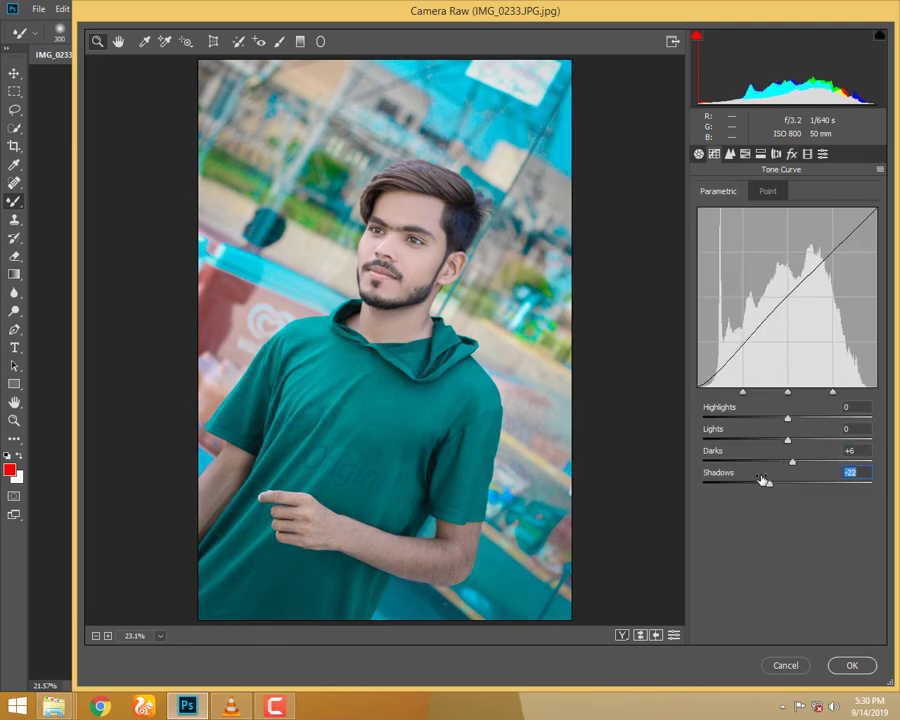
mouse_move(788, 441)
mouse_down()
mouse_move(795, 461)
mouse_move(758, 482)
mouse_up()
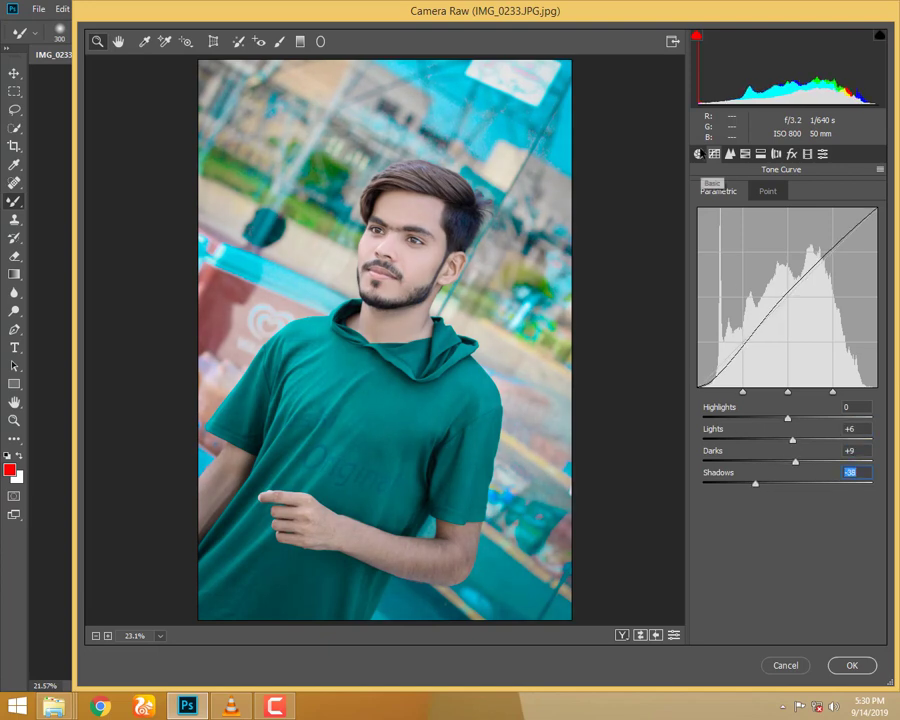
Raise Contrast to +7 and apply the Camera Raw filter
click(699, 154)
drag(788, 360, 795, 360)
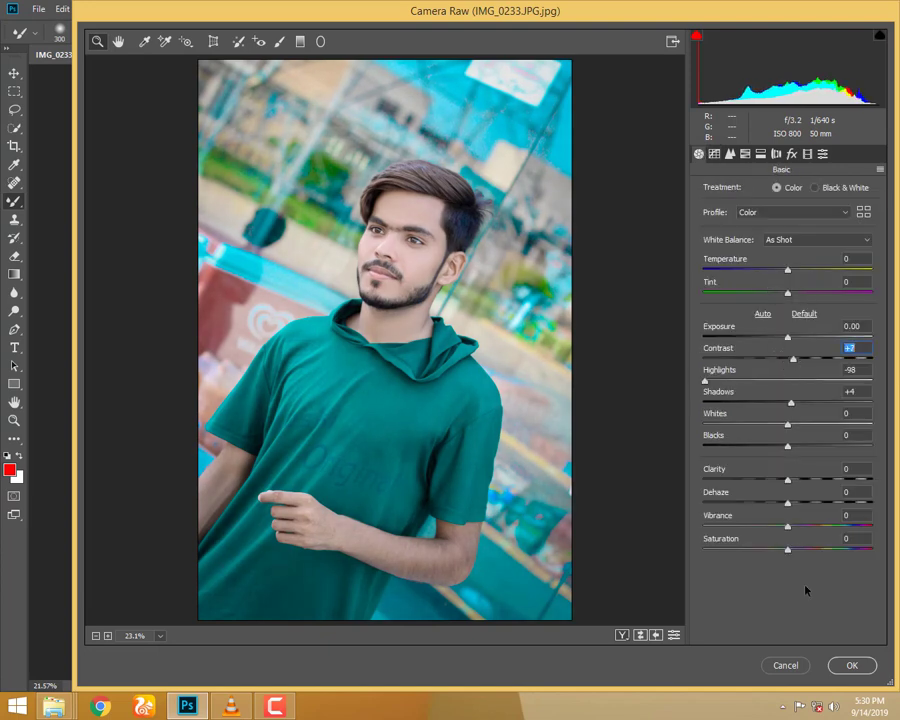
click(847, 663)
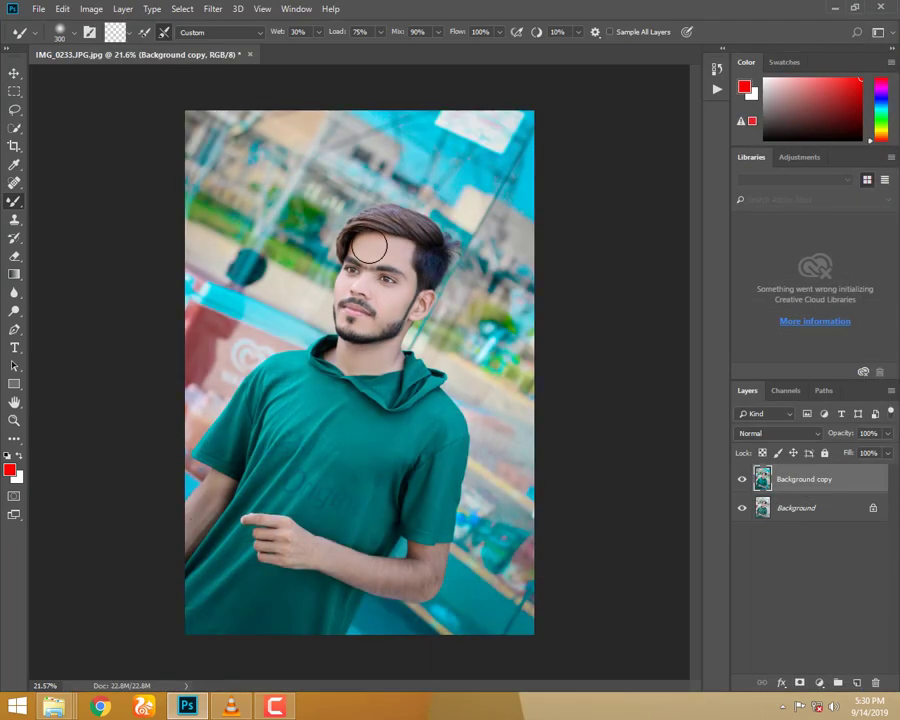
Quick-select the man's front hair and copy it onto a new Layer 1
scroll(386, 216, up, 2)
scroll(386, 216, up, 2)
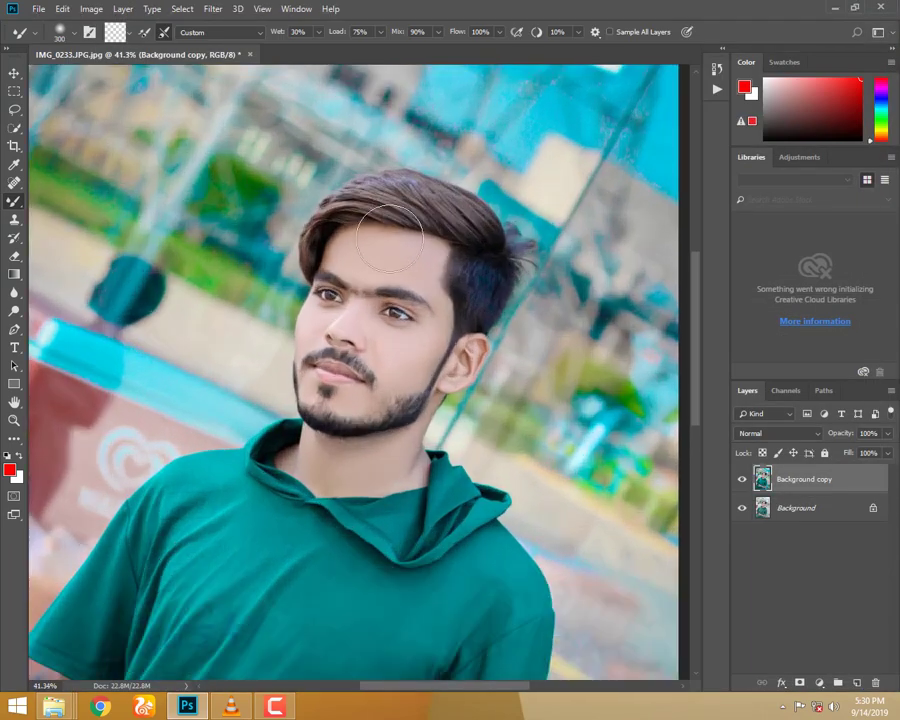
click(14, 128)
mouse_move(365, 216)
mouse_down()
mouse_move(460, 221)
mouse_move(376, 196)
mouse_move(331, 204)
mouse_up()
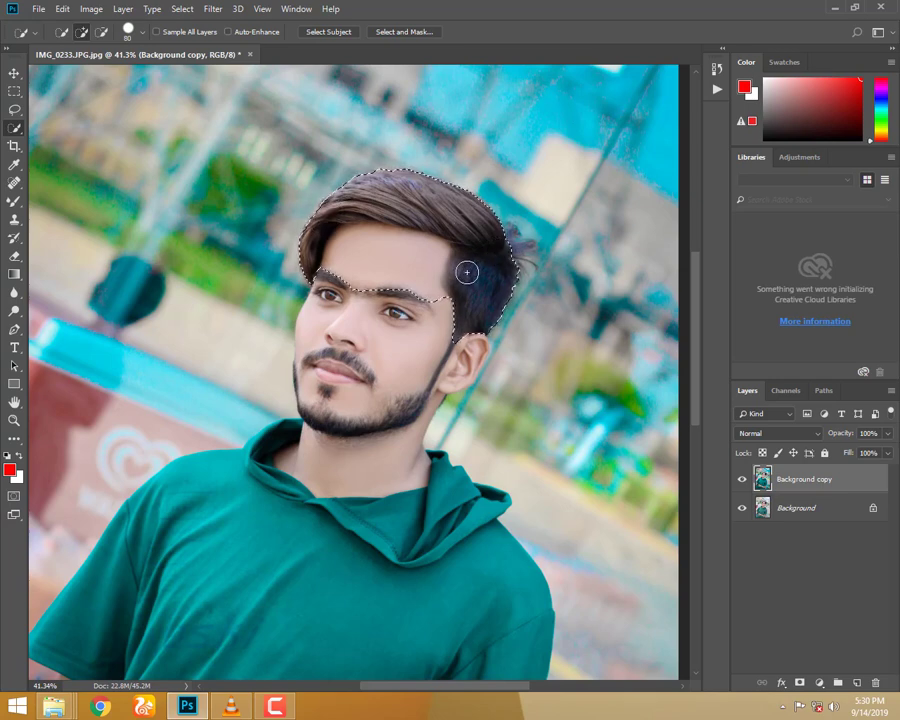
key(ctrl+j)
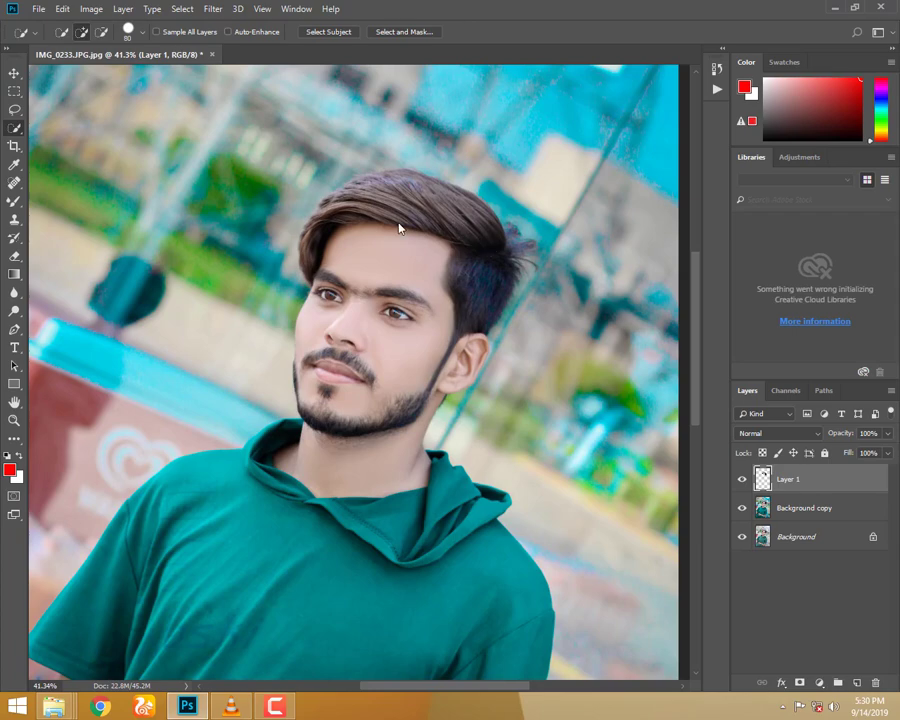
In Liquify, push the top and upper-right hair outward with the Forward Warp brush
key(ctrl+shift+x)
key(ctrl+plus)
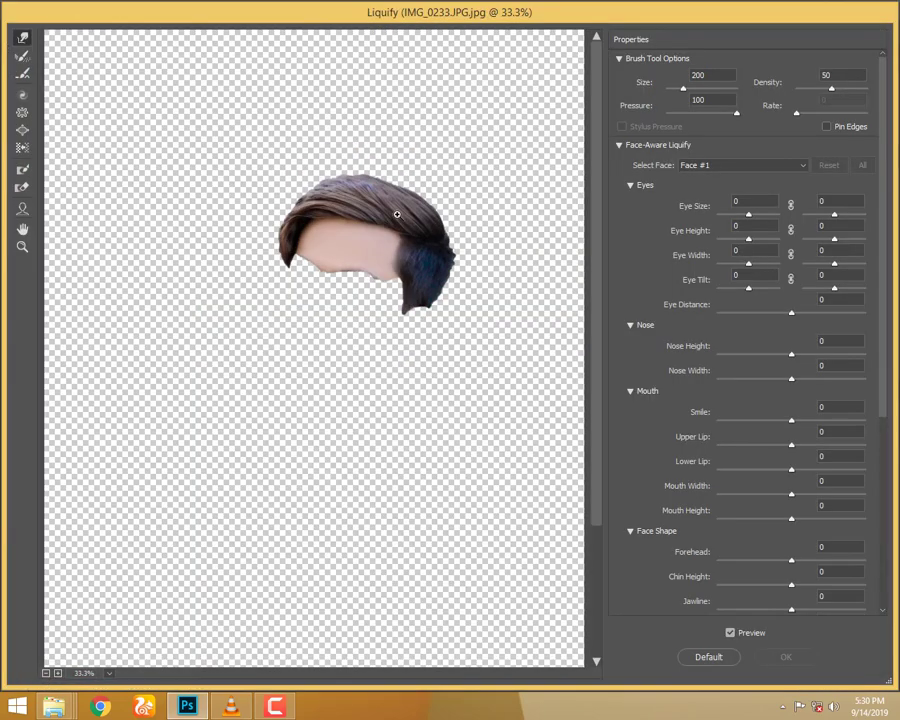
key(ctrl+plus)
drag(365, 340, 390, 335)
key(bracketright)
key(bracketright)
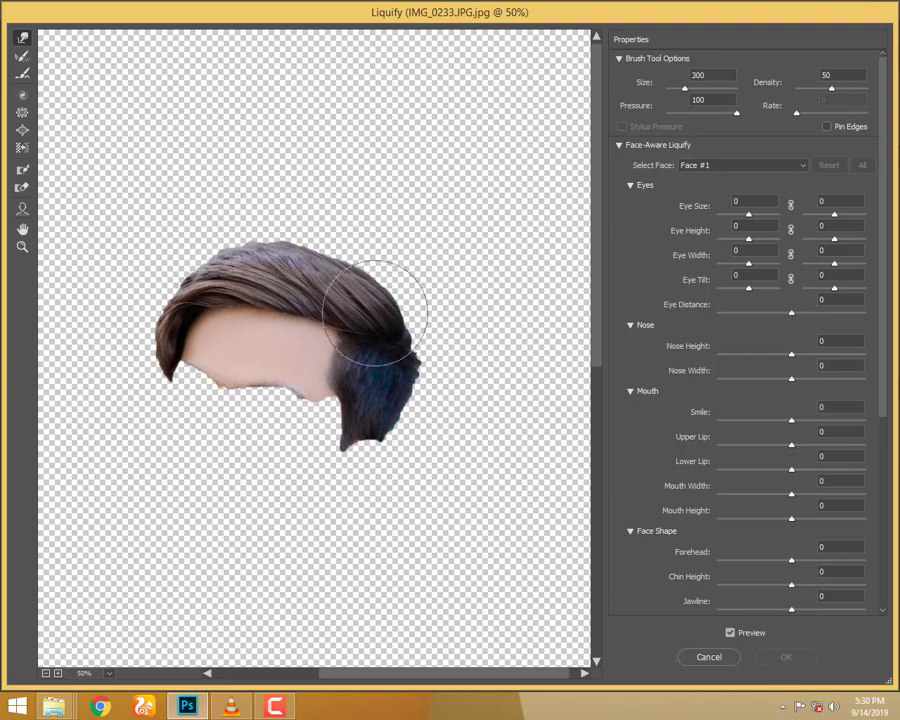
drag(374, 281, 335, 274)
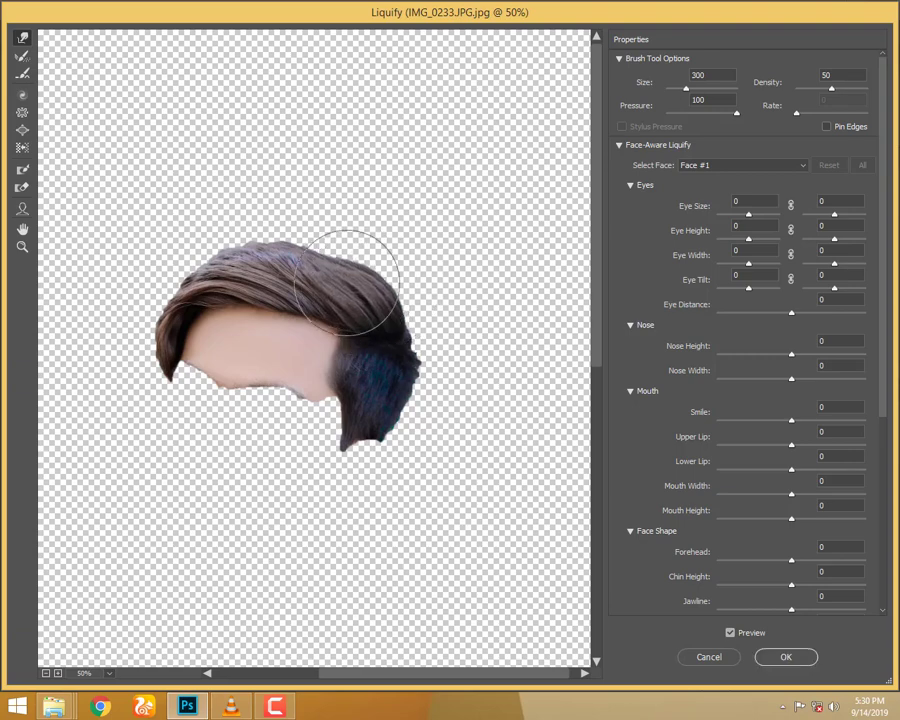
key(bracketright)
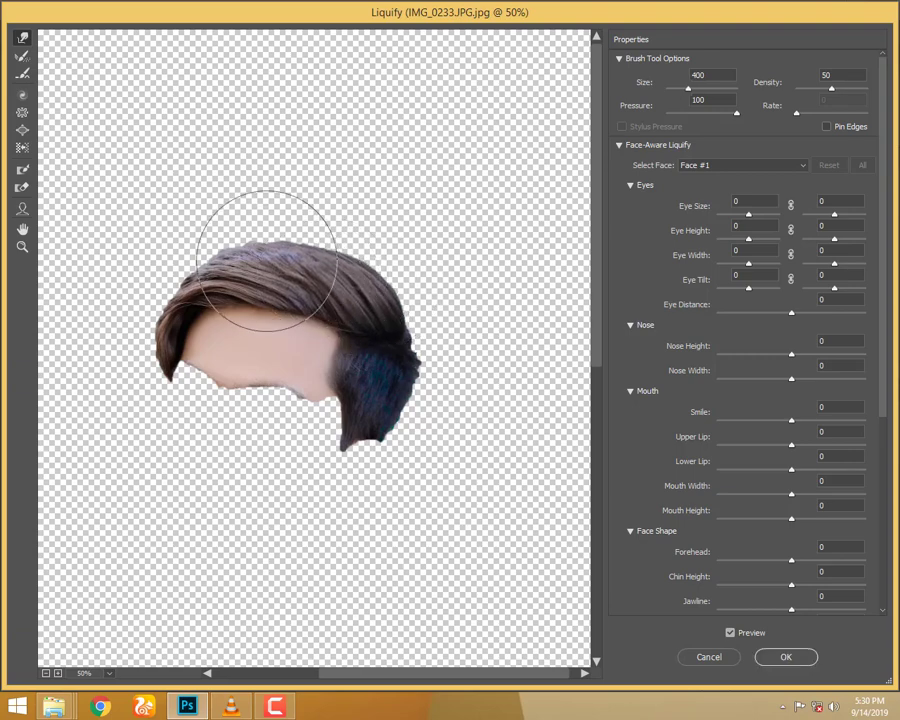
key(bracketleft)
key(bracketleft)
key(bracketleft)
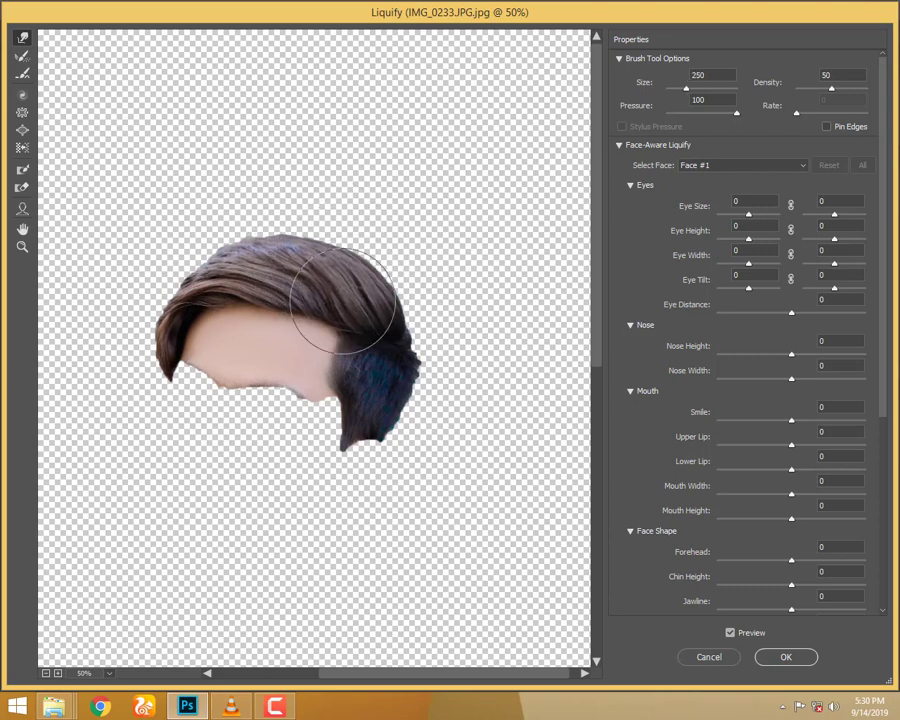
drag(330, 290, 352, 307)
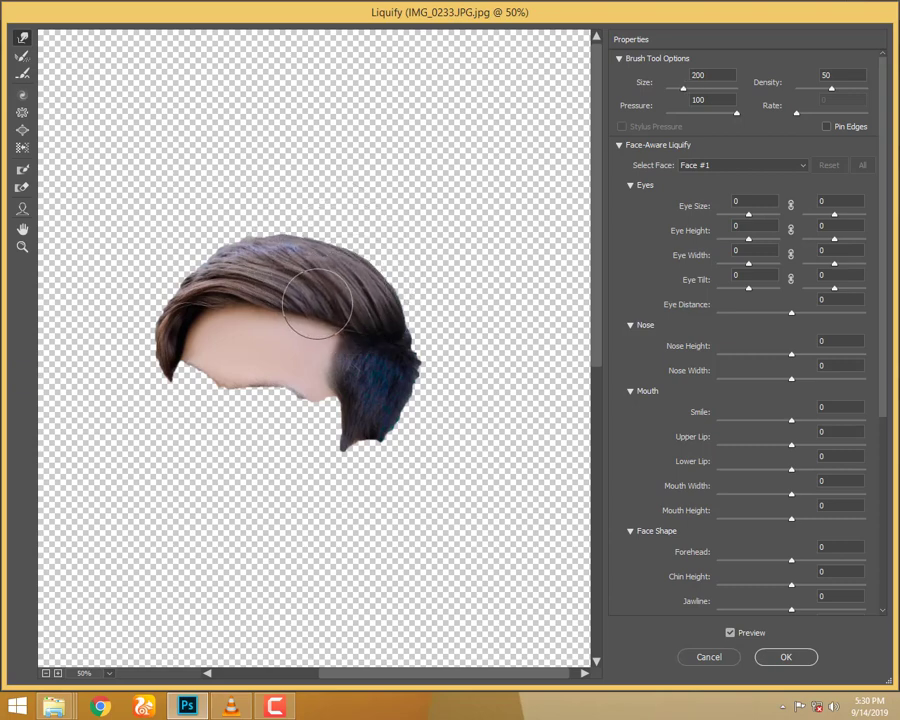
Push the front-left hair up and lift the top-right into a rounder dome, then commit
key(bracketright)
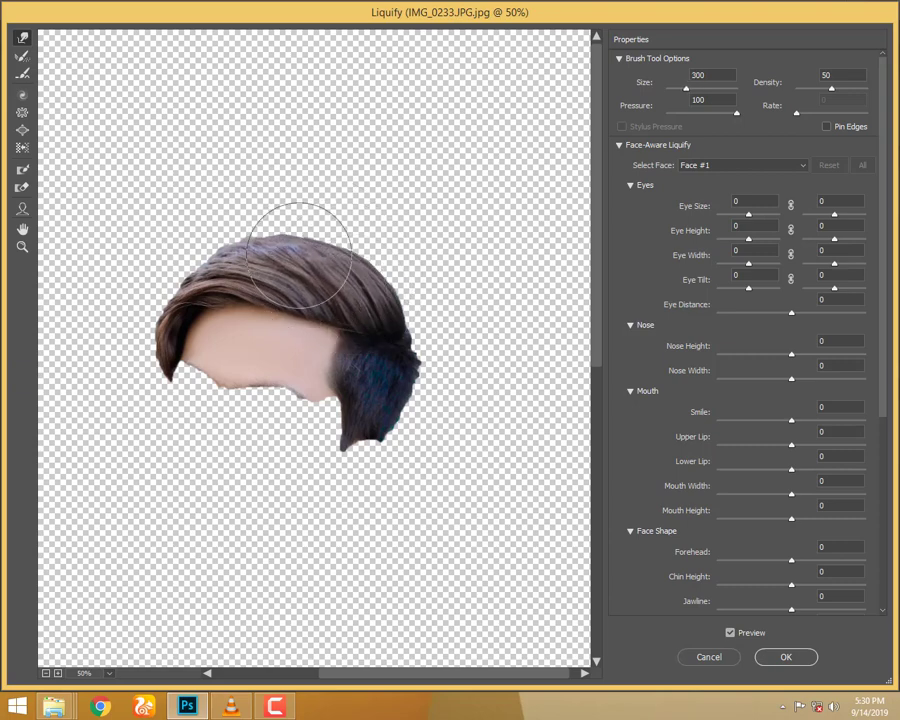
drag(273, 257, 181, 290)
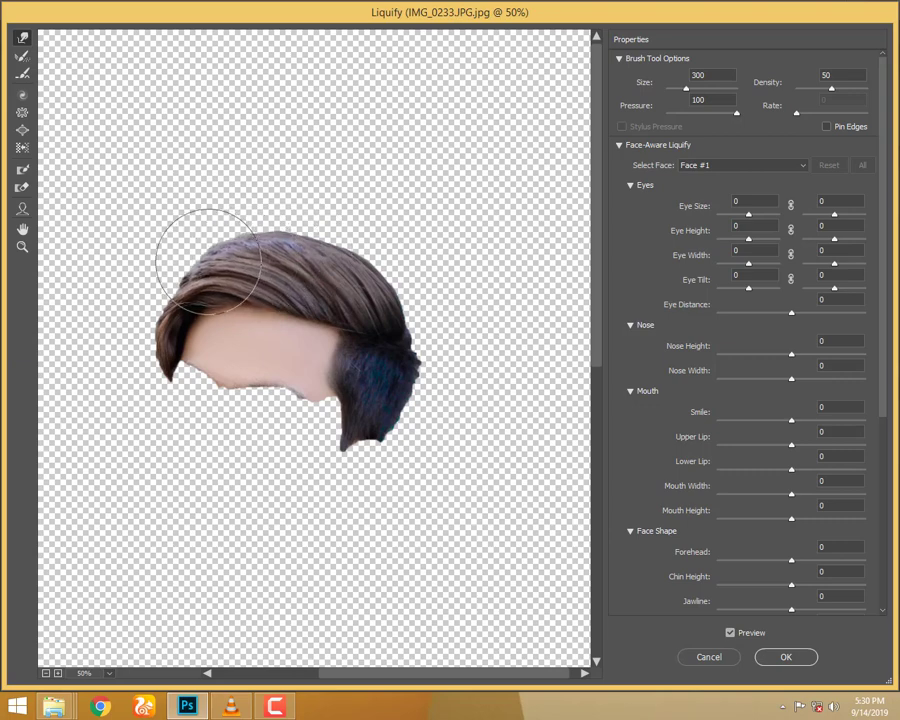
key(bracketleft)
key(bracketleft)
key(bracketleft)
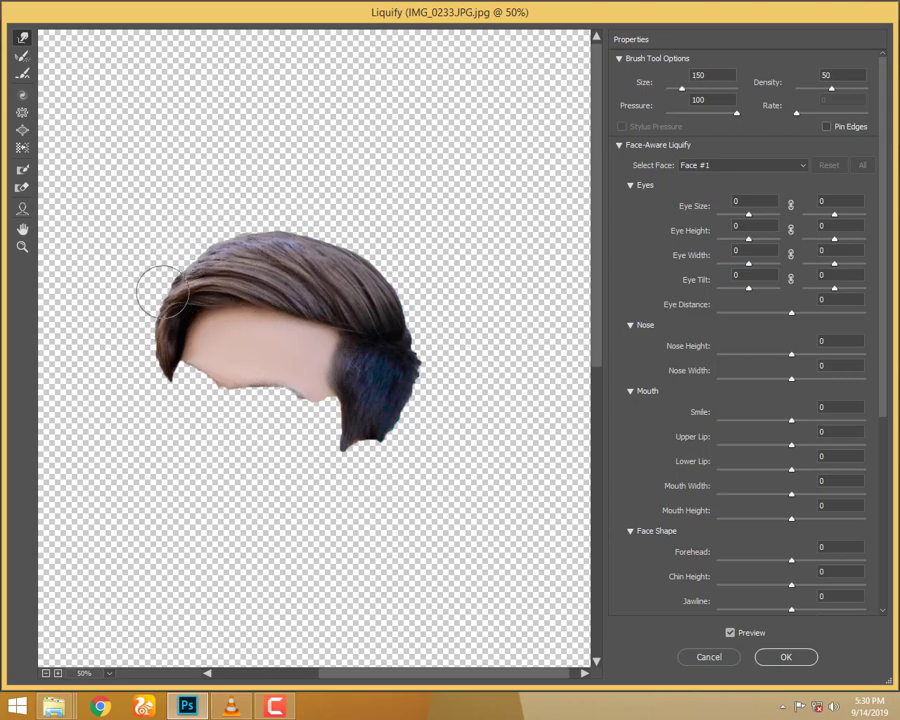
key(bracketright)
key(bracketright)
key(bracketright)
key(bracketright)
key(bracketright)
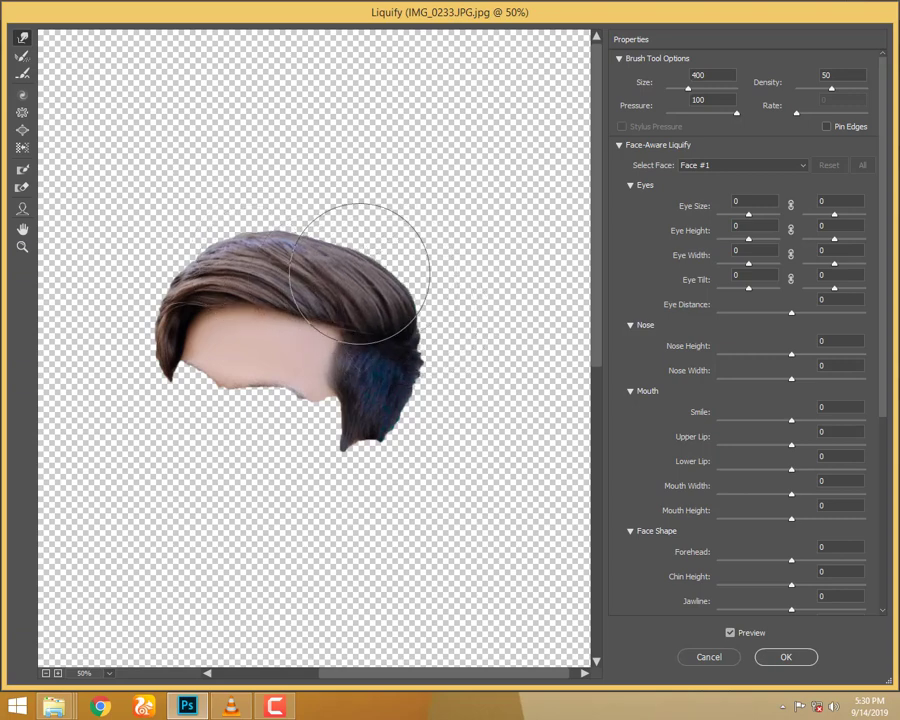
key(bracketright)
key(bracketright)
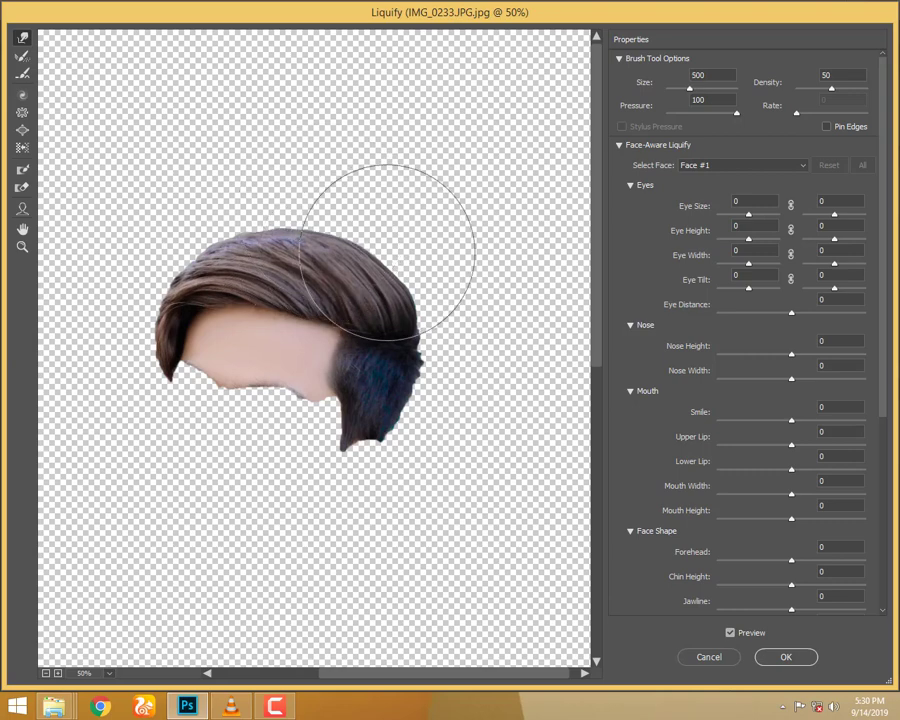
drag(377, 253, 305, 202)
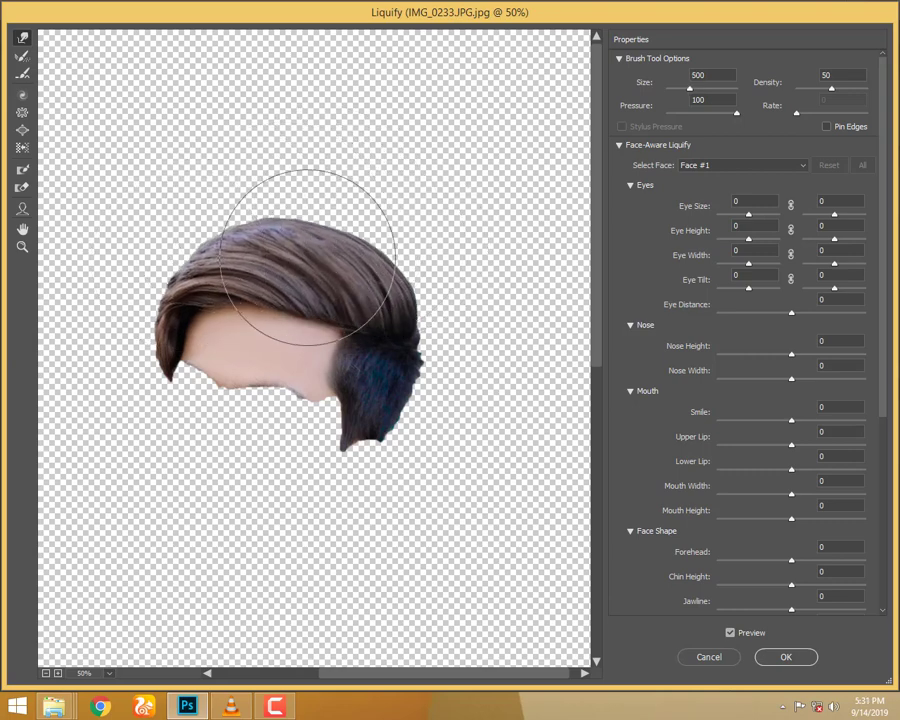
key(bracketright)
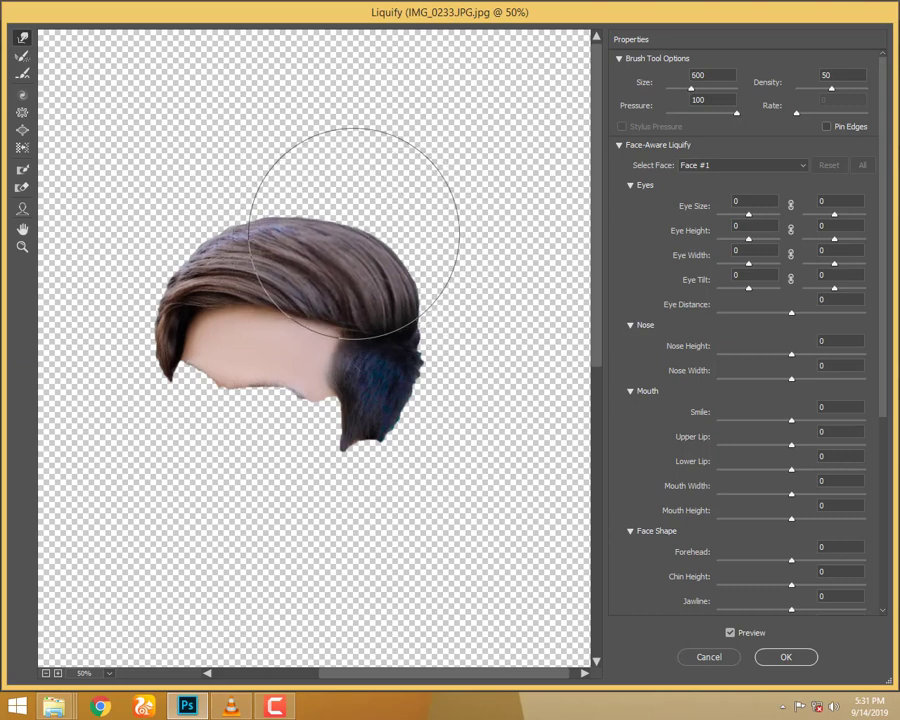
key(bracketleft)
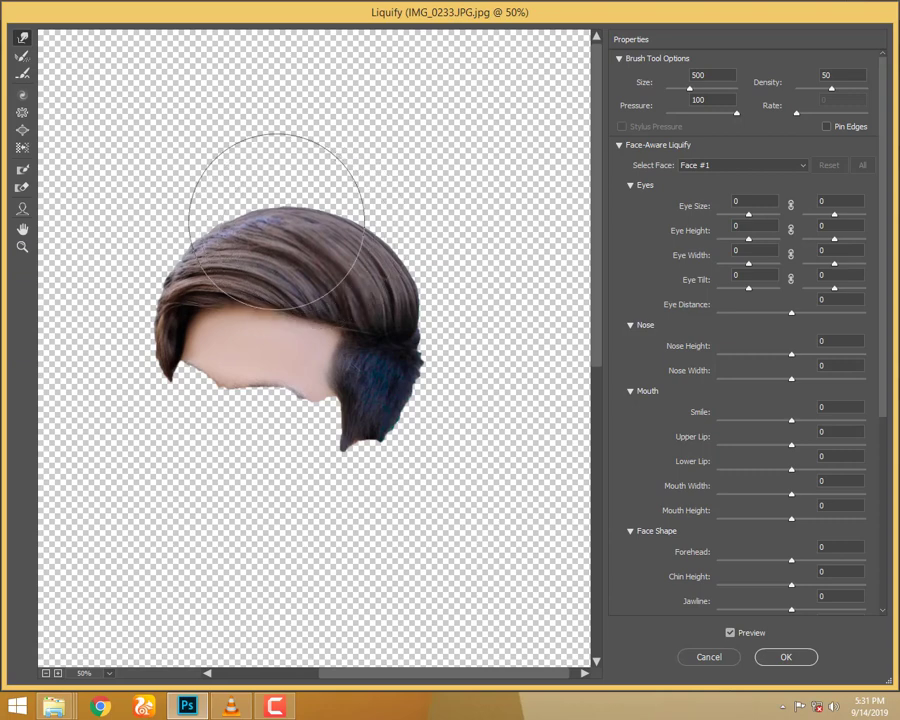
key(bracketleft)
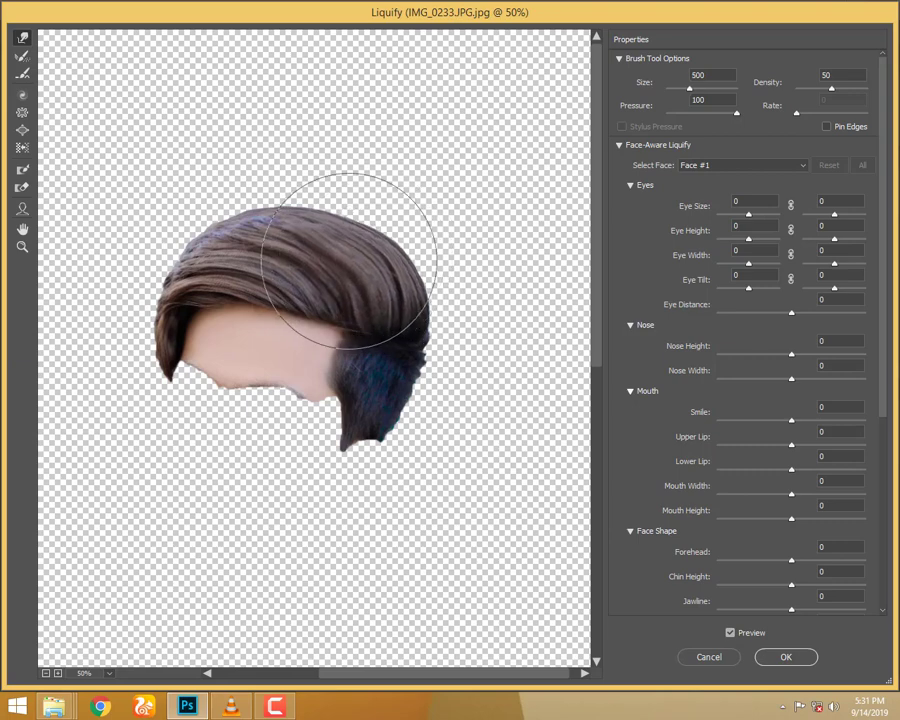
key(bracketleft)
key(bracketright)
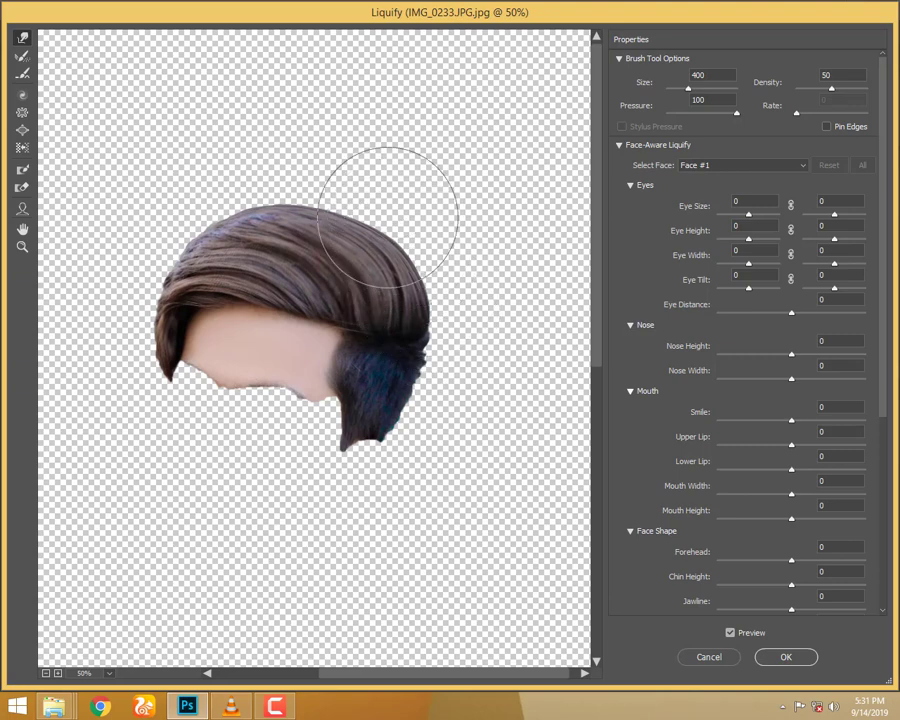
click(786, 657)
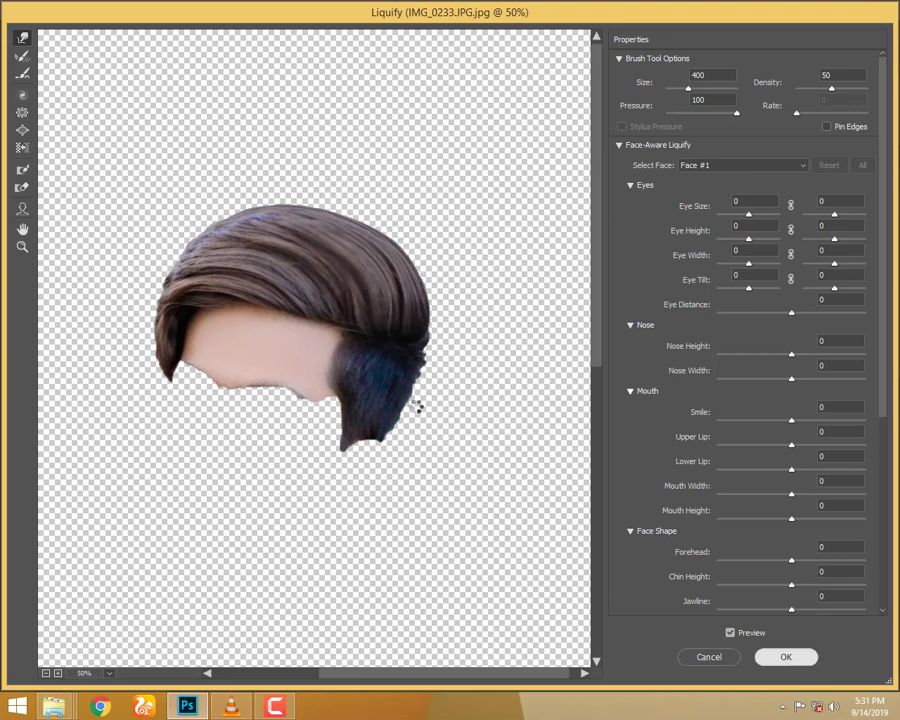
Switch to the Move tool, then choose the regular Brush tool
scroll(426, 338, down, 5)
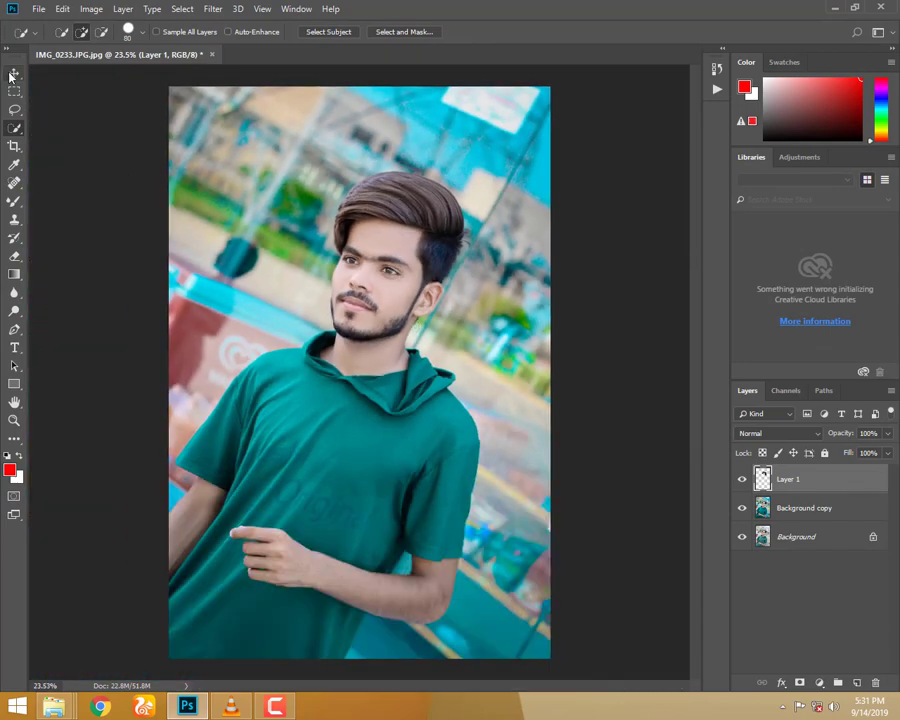
click(14, 74)
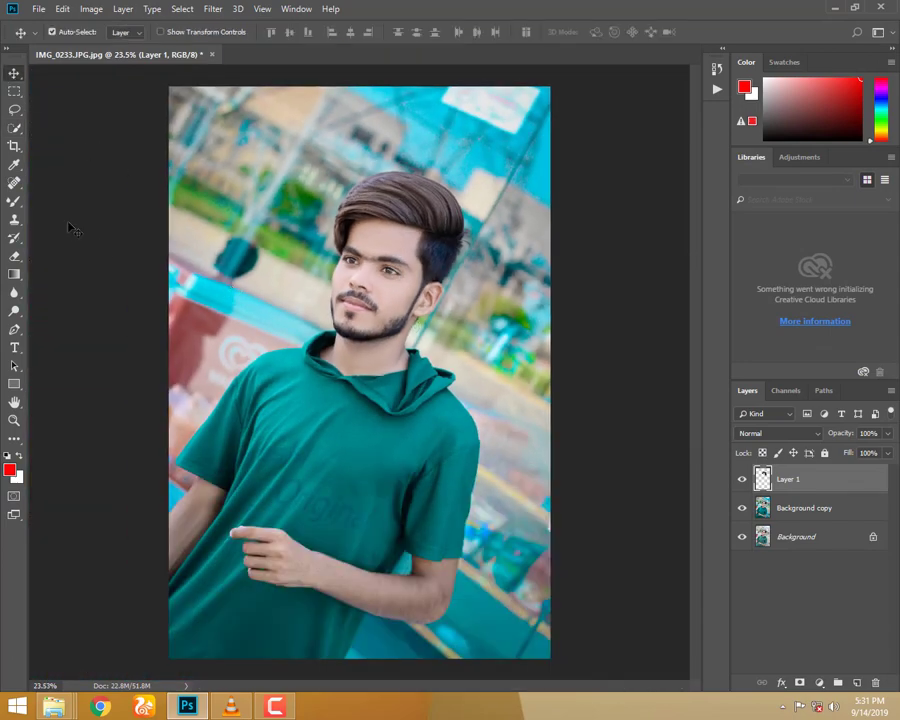
click(14, 202)
click(70, 198)
scroll(400, 314, up, 5)
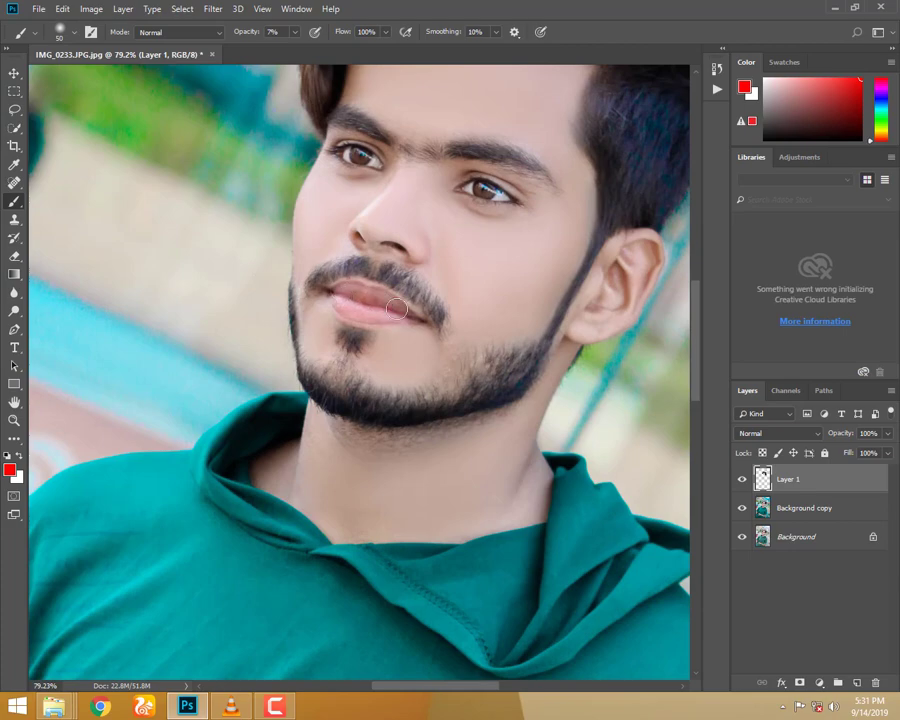
scroll(400, 314, down, 6)
scroll(400, 314, down, 3)
scroll(82, 270, up, 4)
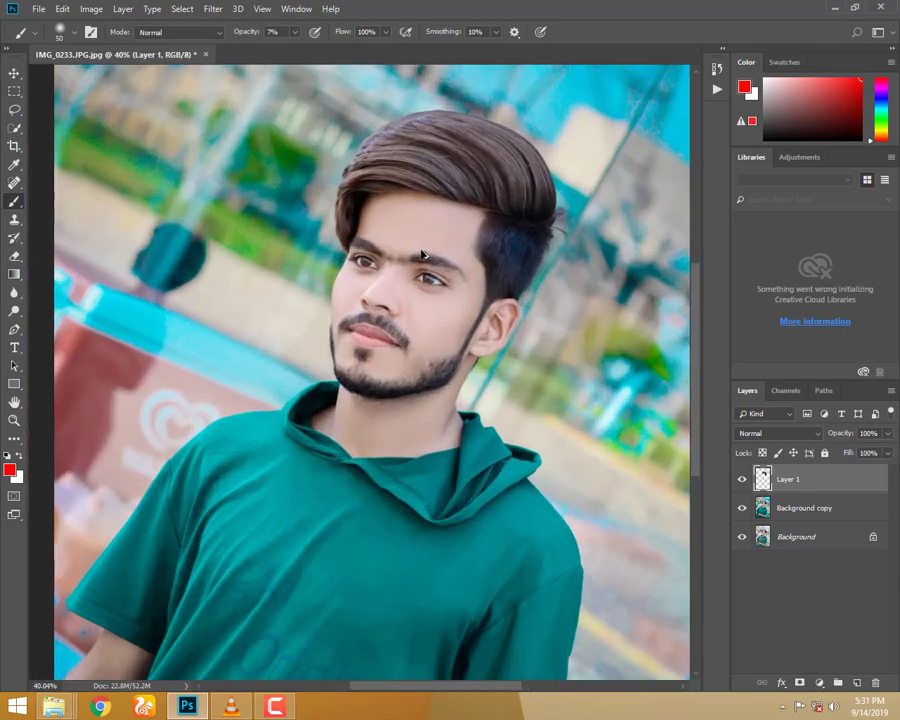
scroll(82, 270, up, 3)
Set up the Dodge Tool with a smaller brush and Range set to Highlights
click(14, 310)
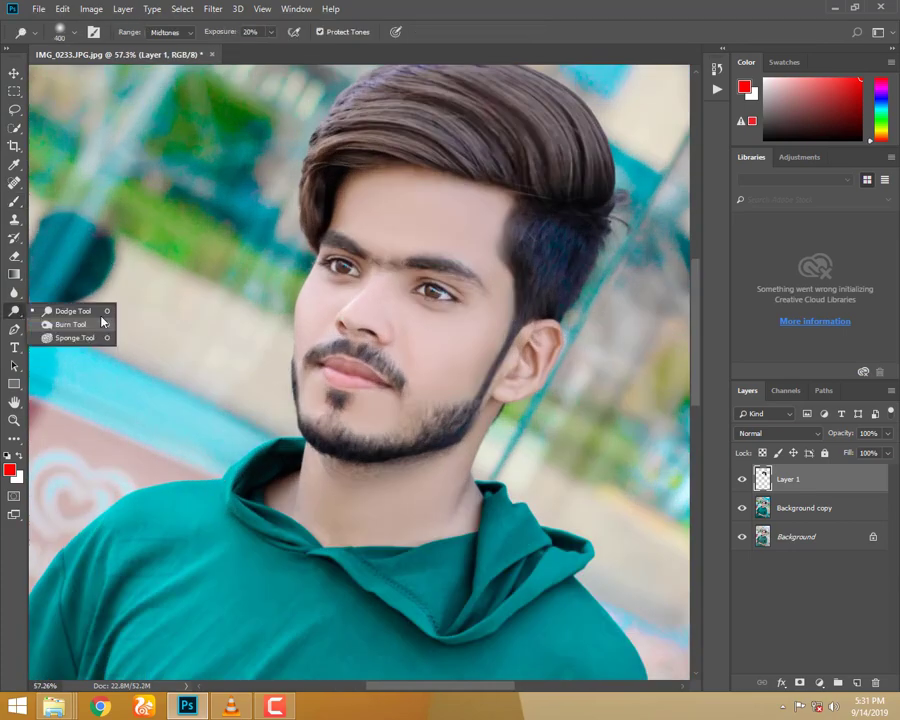
click(80, 307)
scroll(337, 272, up, 4)
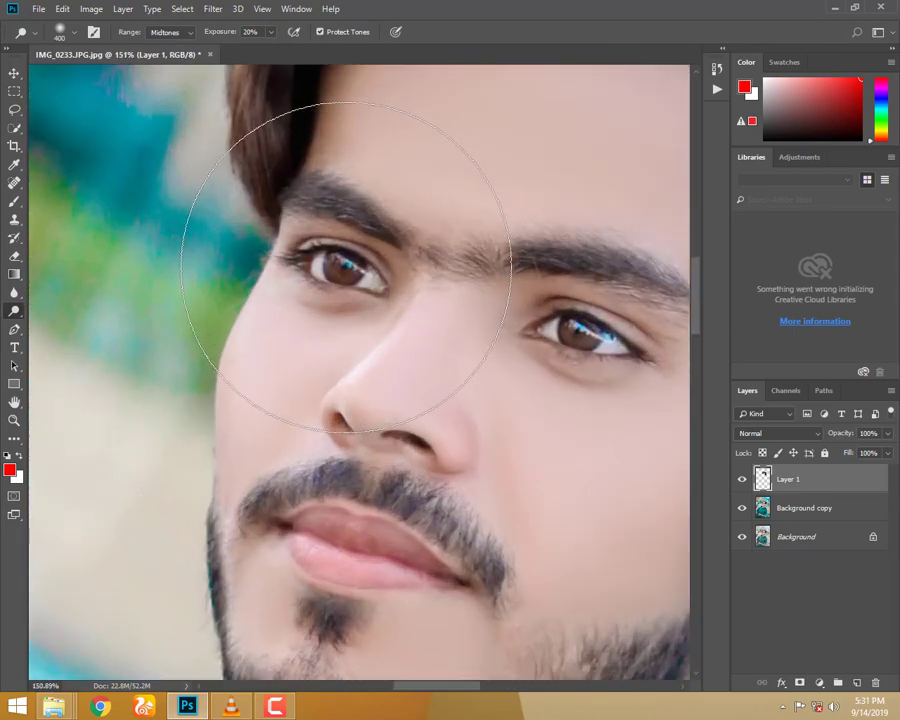
key(bracketleft)
key(bracketleft)
key(bracketleft)
key(bracketleft)
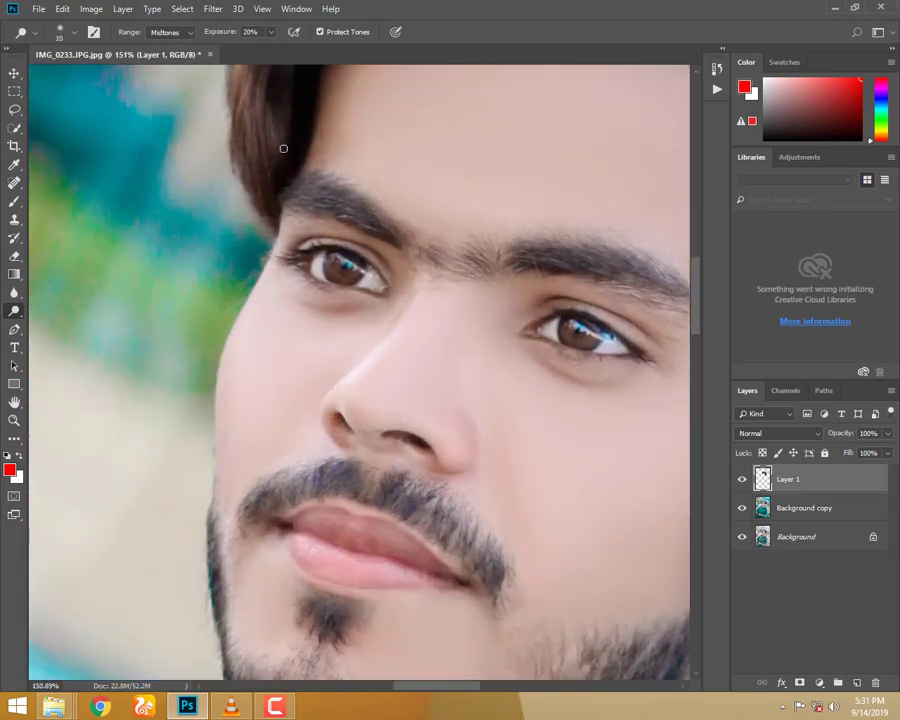
click(190, 36)
click(190, 66)
Merge the visible layers into one and zoom out to see the whole photo
right_click(818, 477)
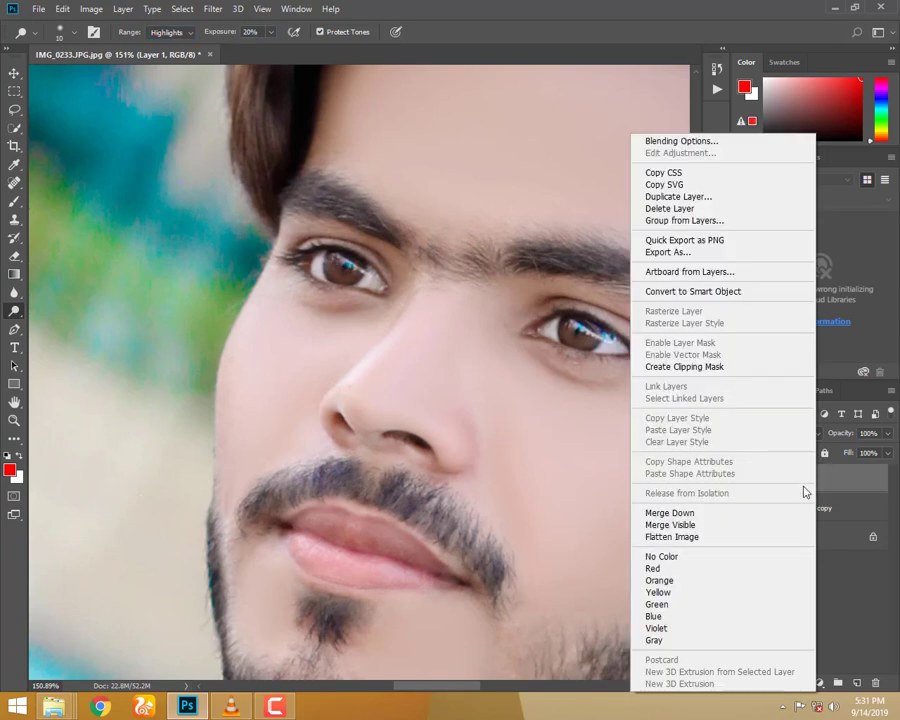
click(735, 525)
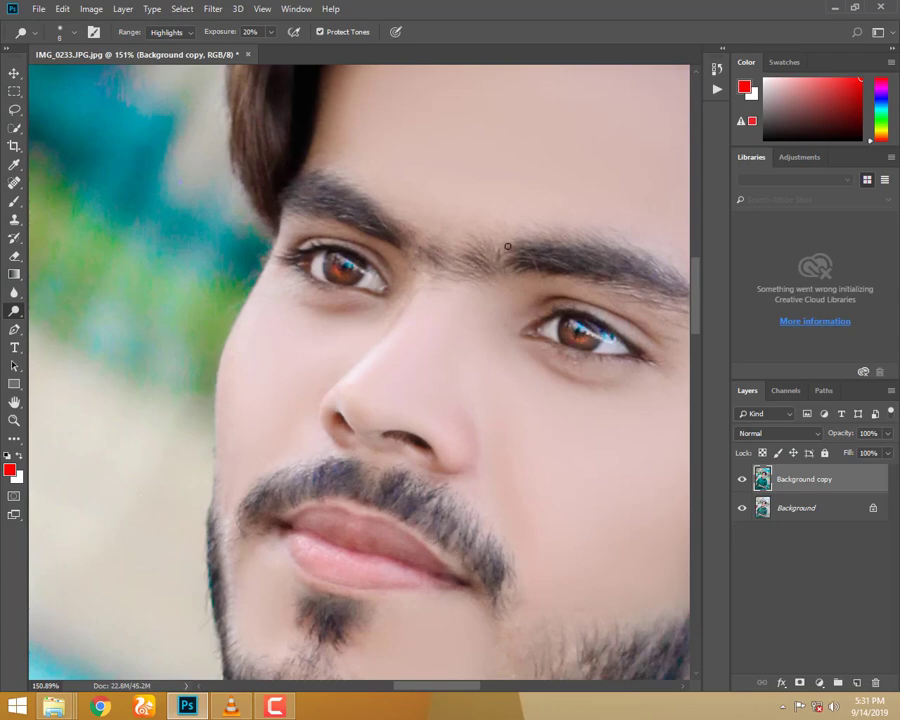
scroll(507, 246, down, 3)
scroll(507, 246, down, 3)
scroll(520, 265, up, 4)
scroll(532, 287, up, 2)
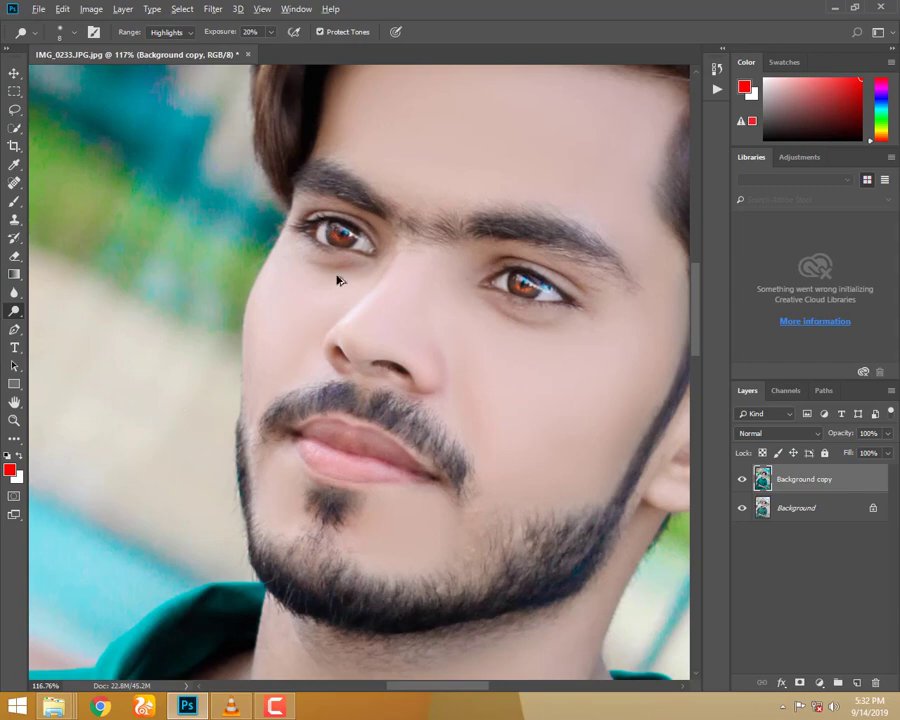
scroll(338, 281, down, 1)
scroll(338, 281, down, 1)
scroll(338, 281, down, 2)
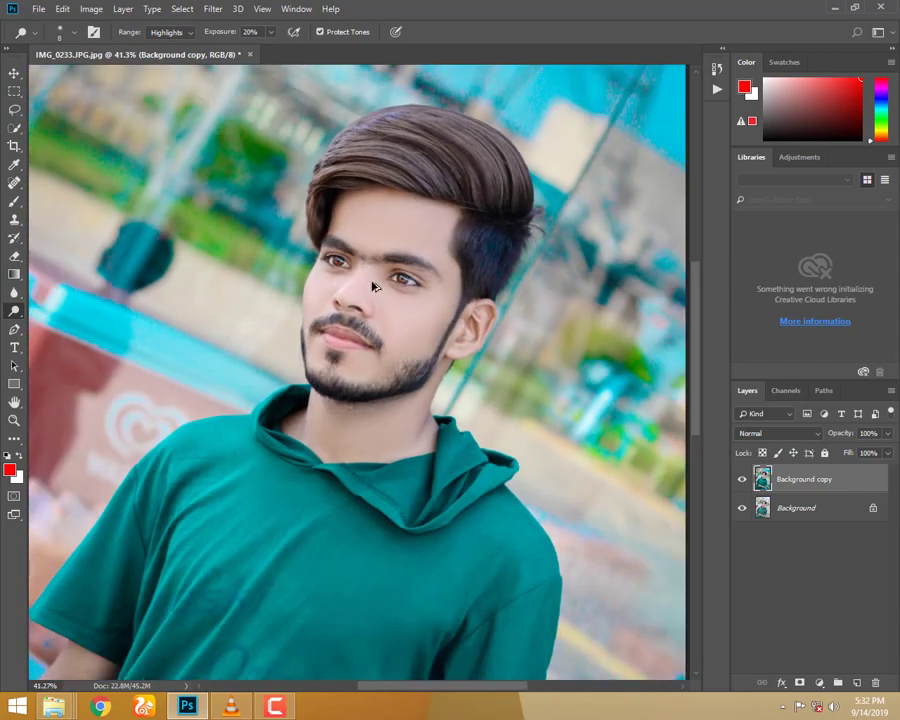
scroll(372, 287, down, 1)
scroll(360, 270, down, 1)
scroll(352, 259, down, 1)
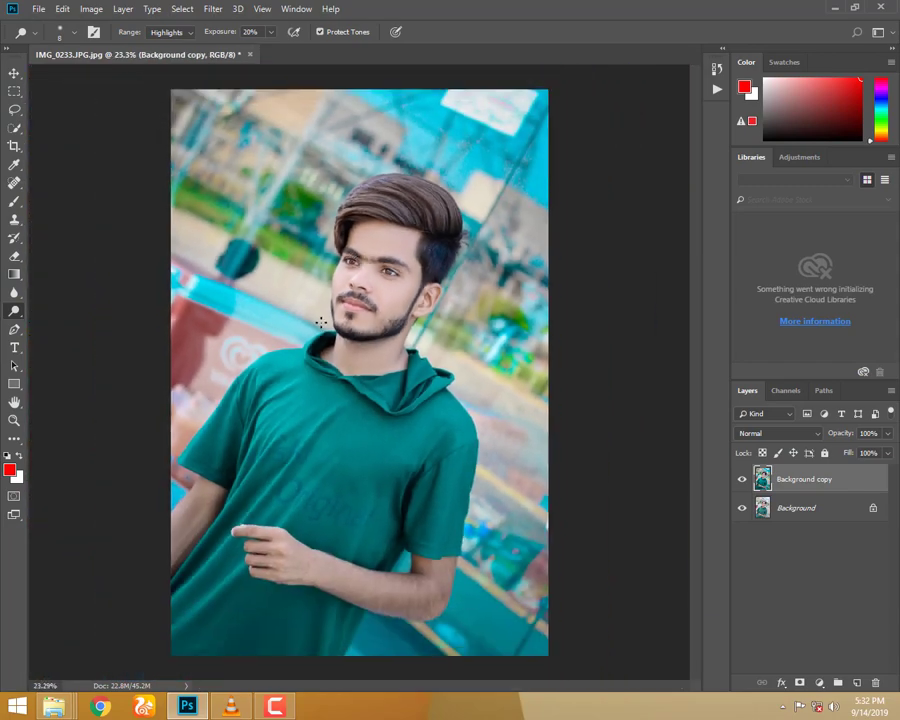
scroll(157, 242, down, 1)
Flatten the image to a single Background layer and duplicate it as Background copy
key(v)
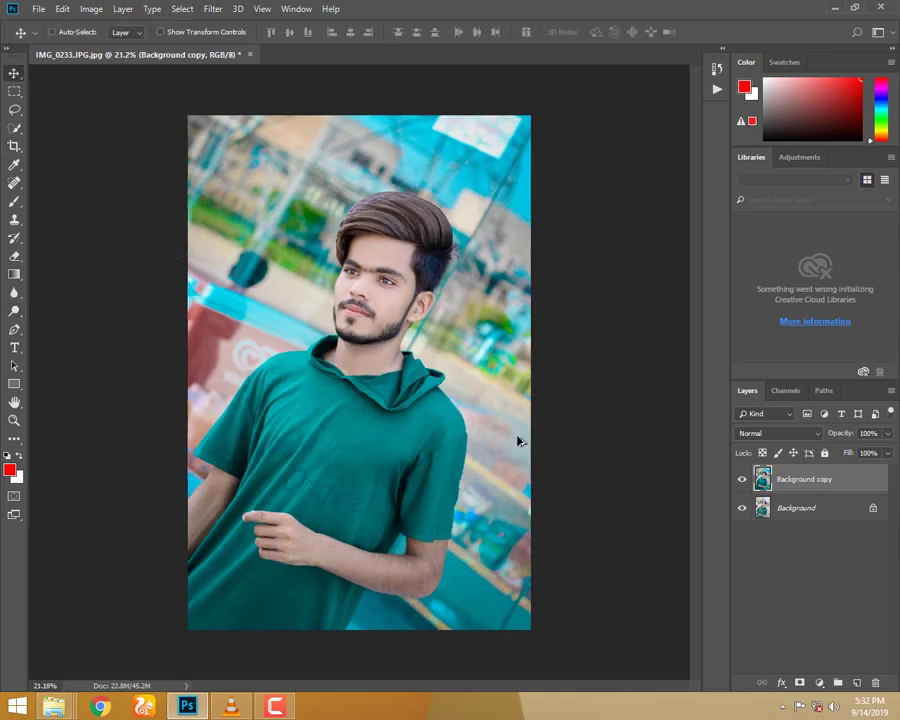
scroll(519, 441, down, 1)
right_click(835, 486)
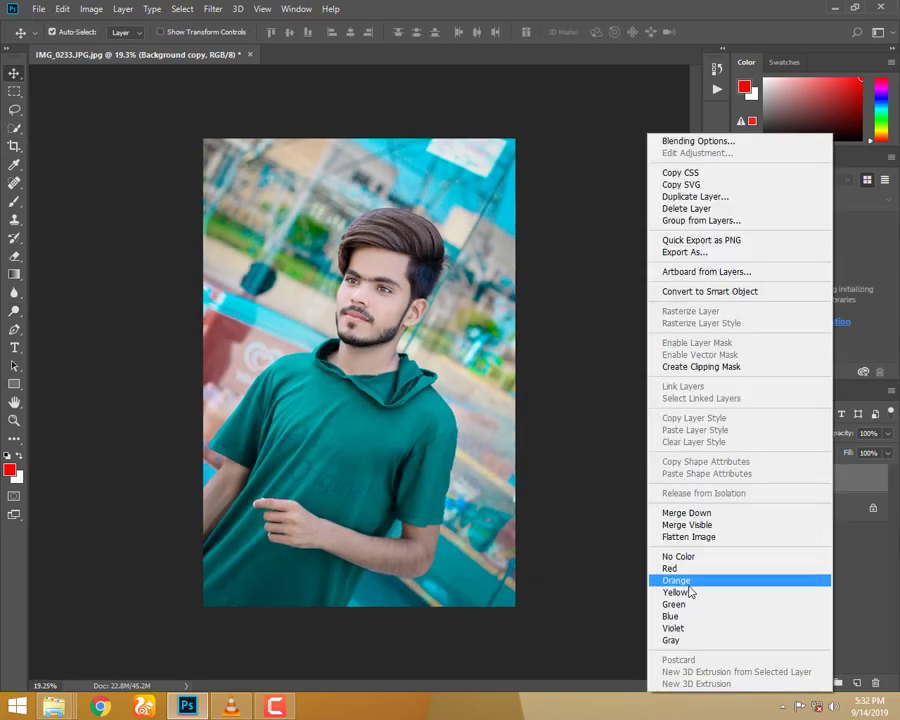
click(693, 537)
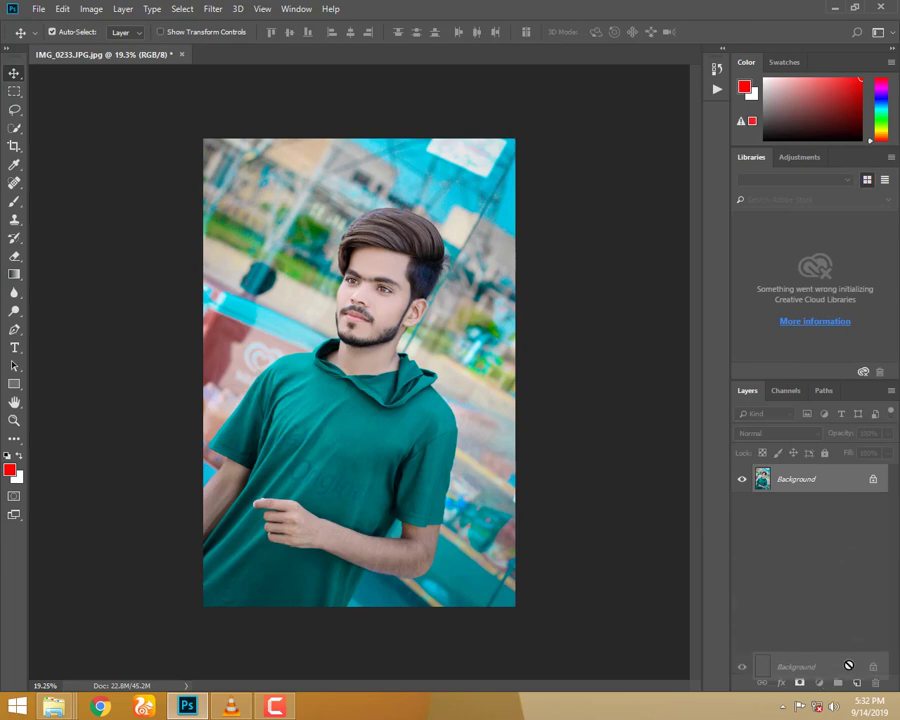
drag(839, 549, 857, 683)
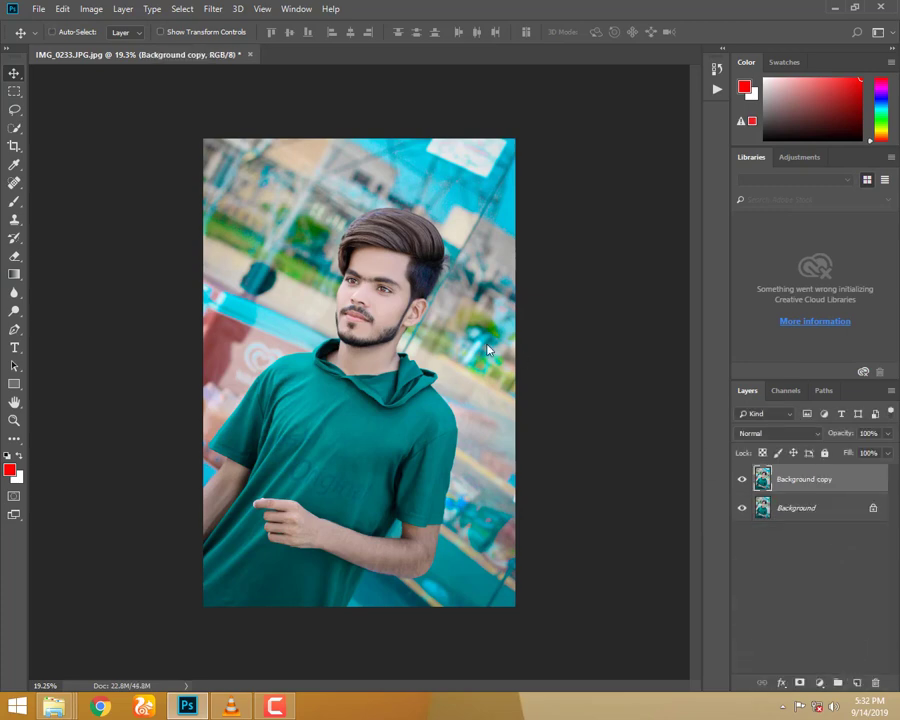
key(ctrl+shift+a)
Tint the split-toned highlights toward hue 74 and deepen the shadows on the tone curve
click(760, 154)
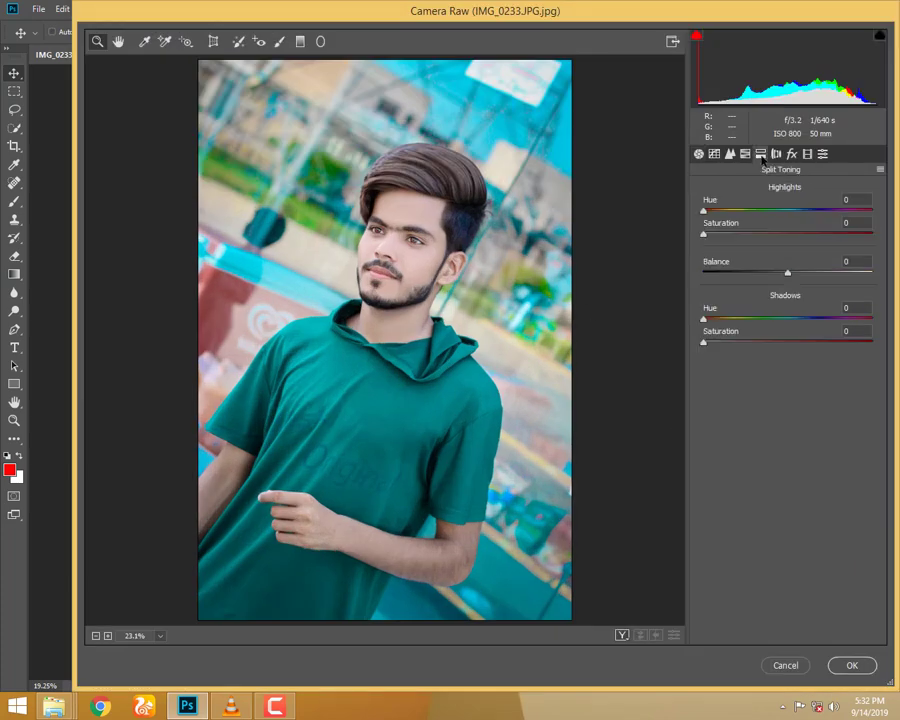
click(714, 235)
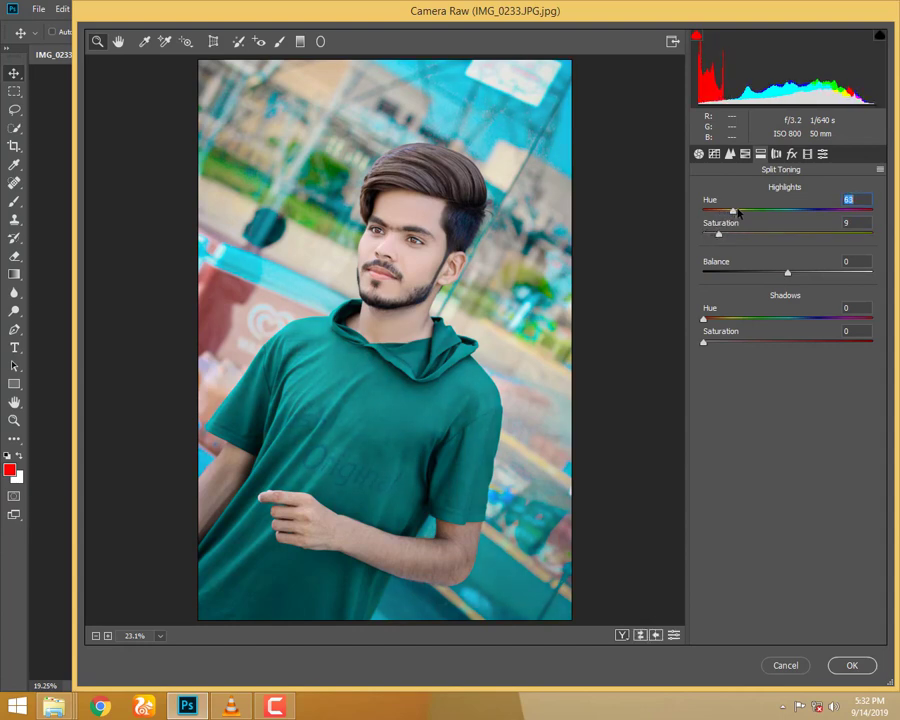
click(737, 210)
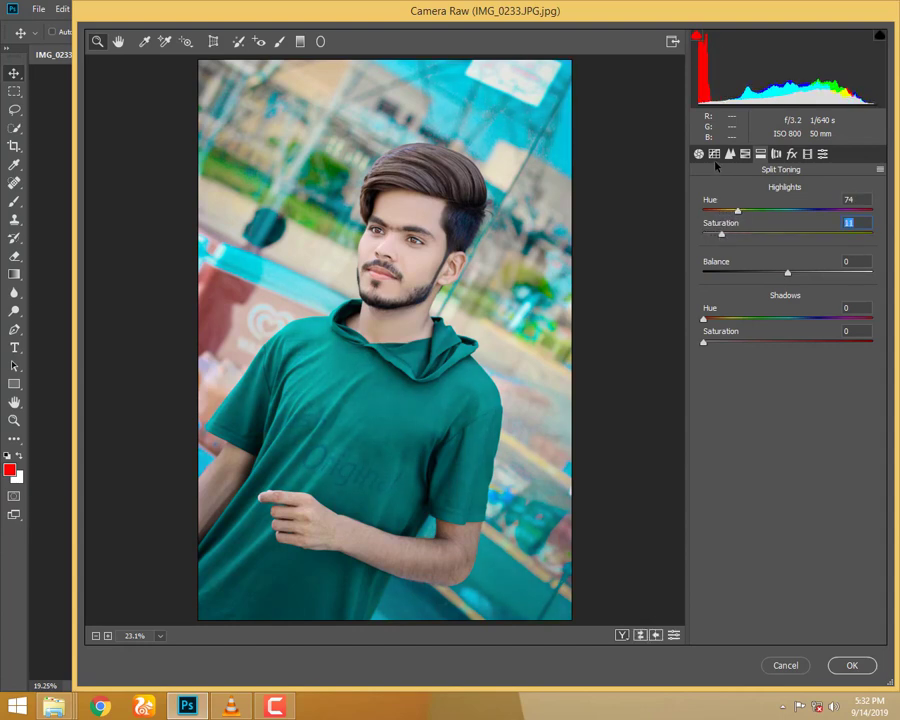
click(714, 155)
drag(789, 461, 772, 477)
Lower the blue and green (-23) calibration hues, adjust red, and add a -15 vignette
click(807, 154)
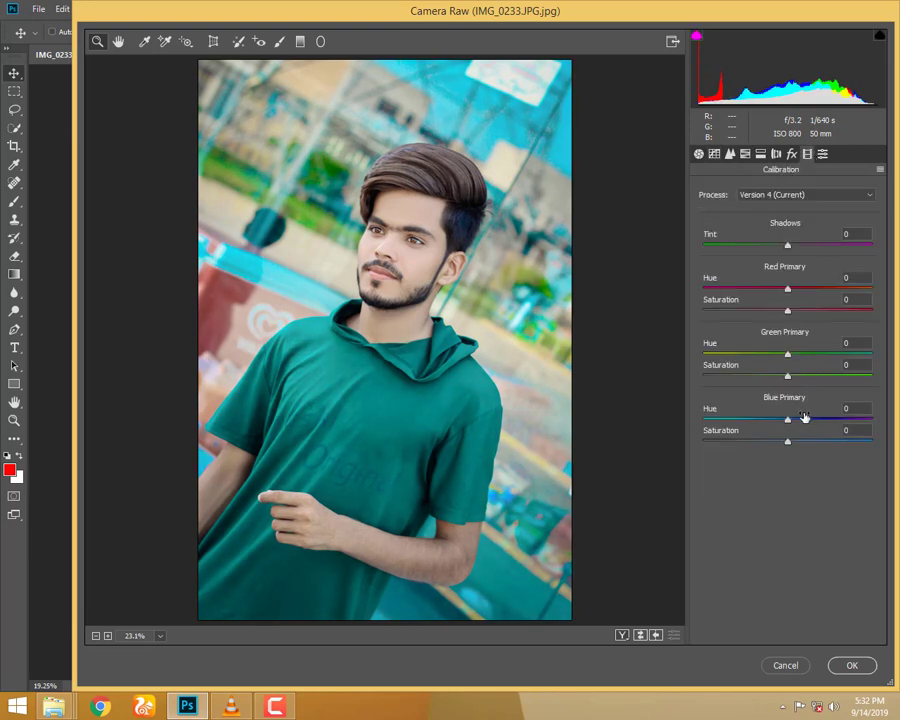
mouse_move(797, 420)
mouse_down()
mouse_move(782, 420)
mouse_move(797, 440)
mouse_up()
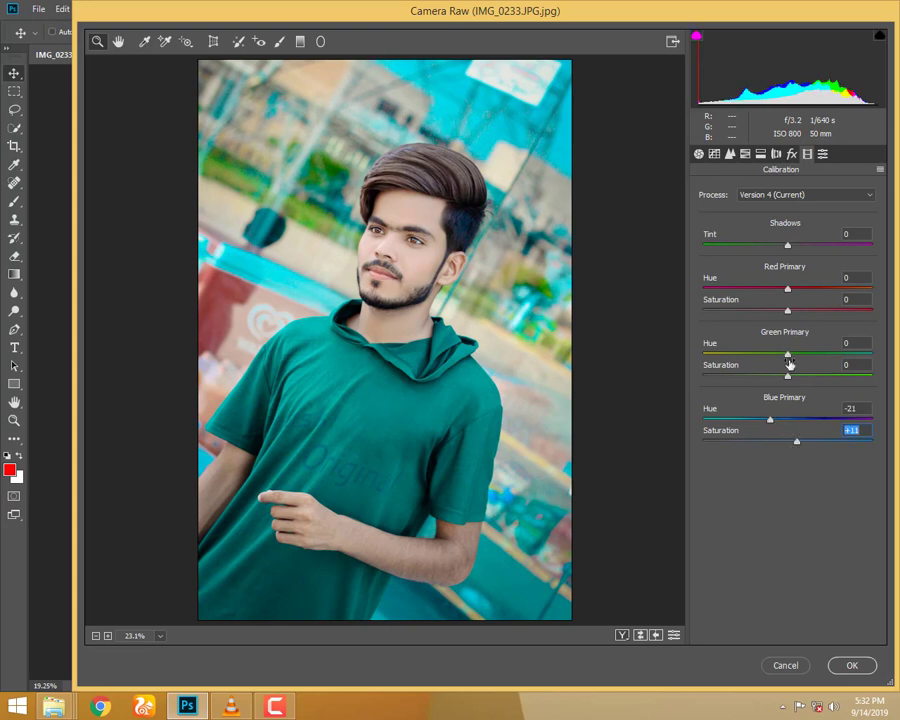
mouse_move(788, 355)
mouse_down()
mouse_move(766, 354)
mouse_move(811, 376)
mouse_up()
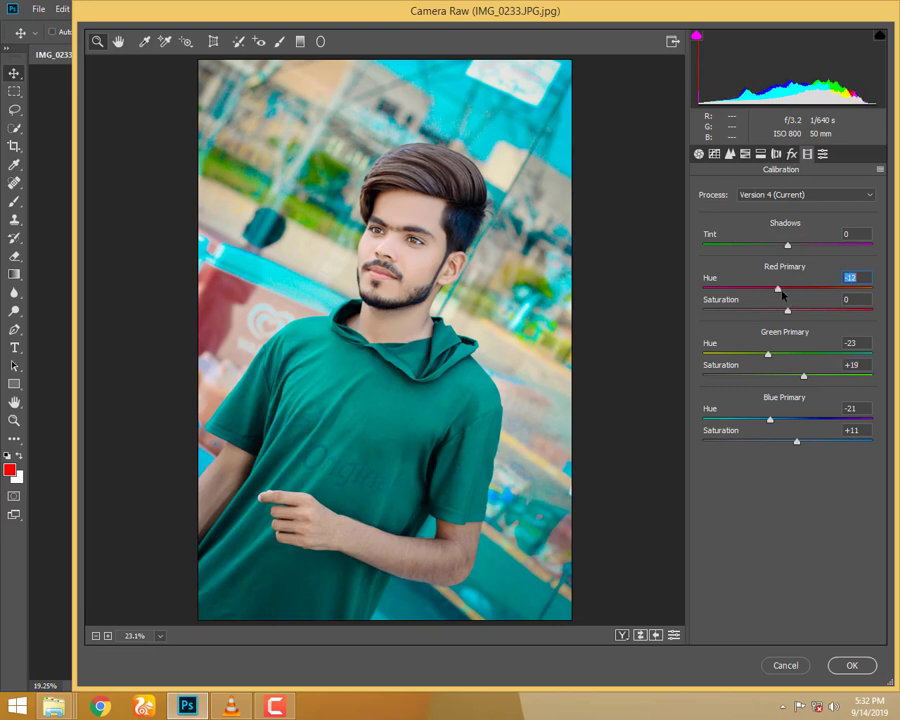
drag(783, 293, 804, 293)
click(714, 153)
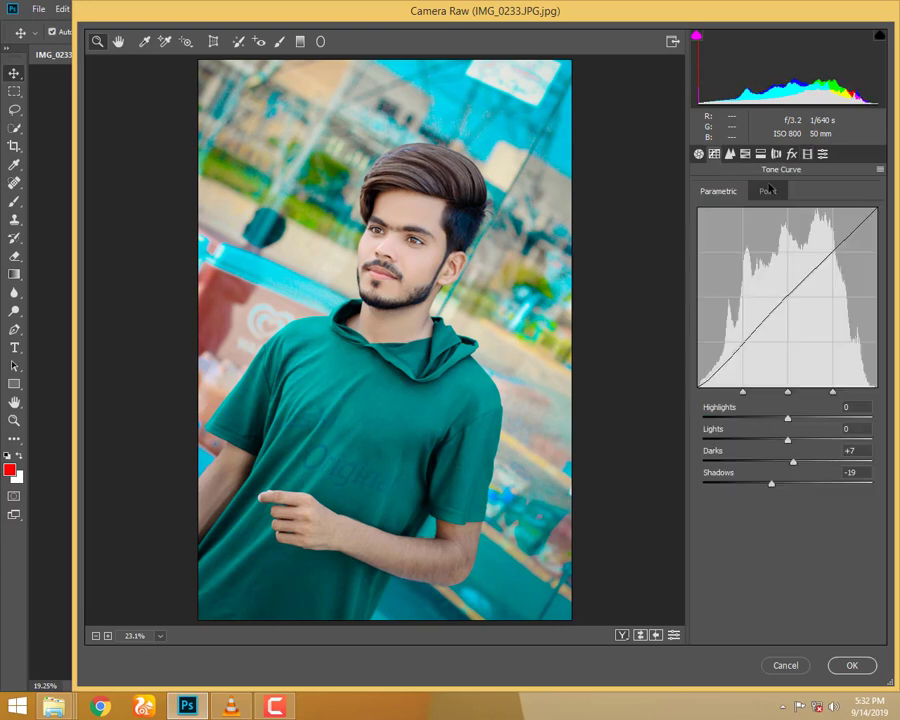
click(791, 153)
drag(786, 337, 777, 337)
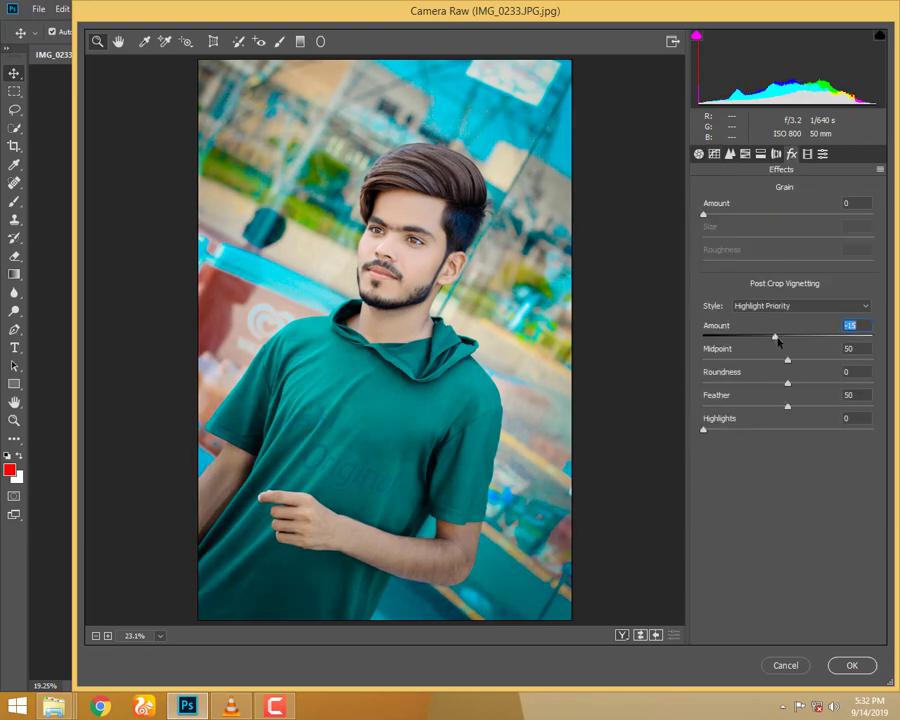
Boost green, aqua (+59) and blue (+12) saturation, shift blue hue to about -18, and apply
click(744, 154)
mouse_move(787, 309)
mouse_down()
mouse_move(830, 308)
mouse_move(836, 290)
mouse_up()
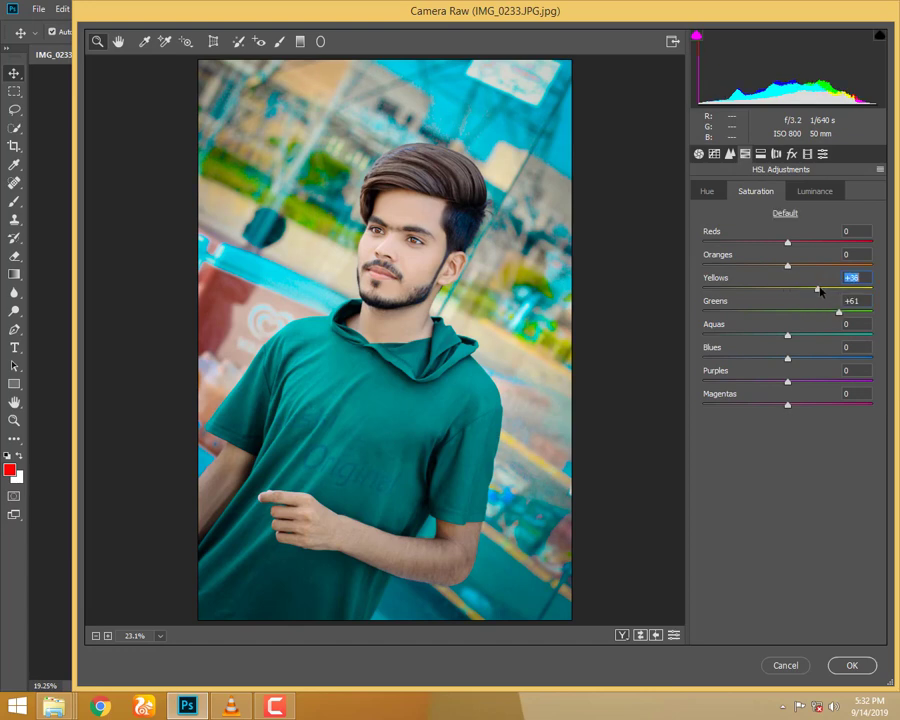
drag(787, 334, 838, 334)
drag(787, 357, 807, 356)
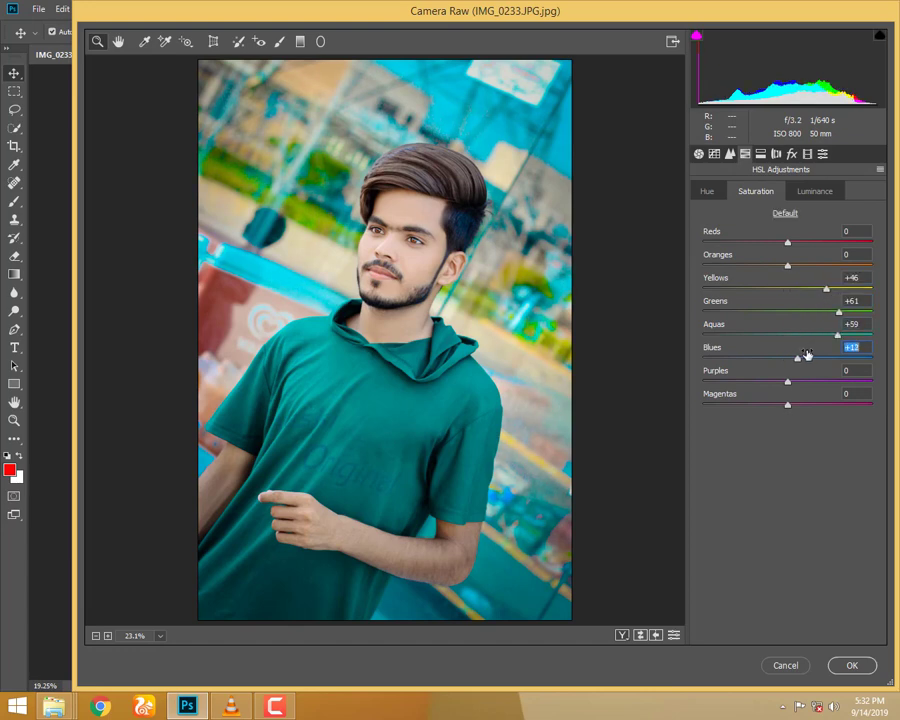
key(ctrl+alt+shift+h)
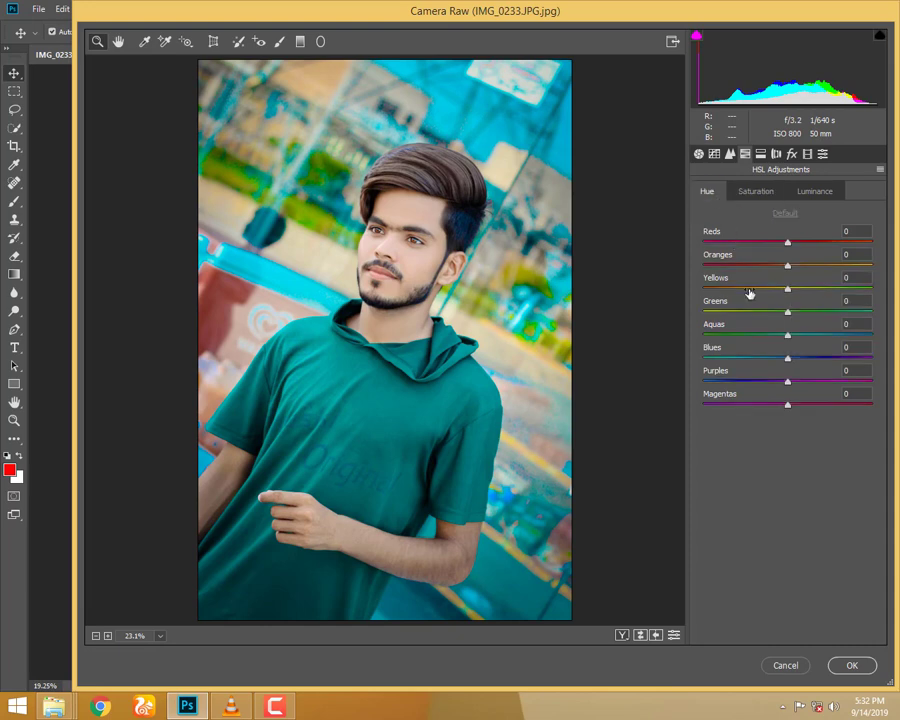
drag(769, 353, 767, 353)
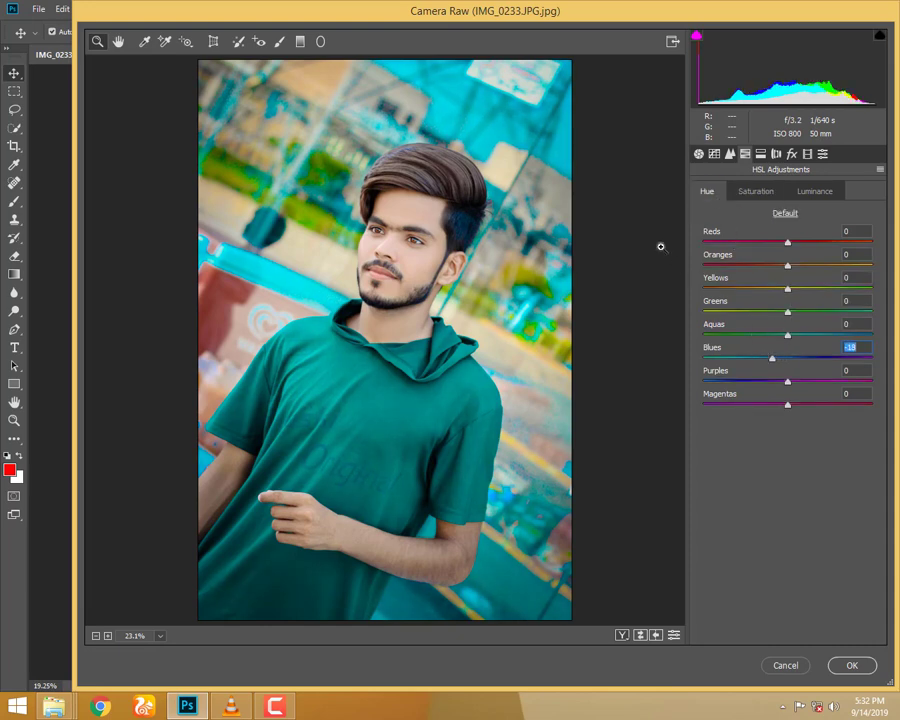
click(699, 154)
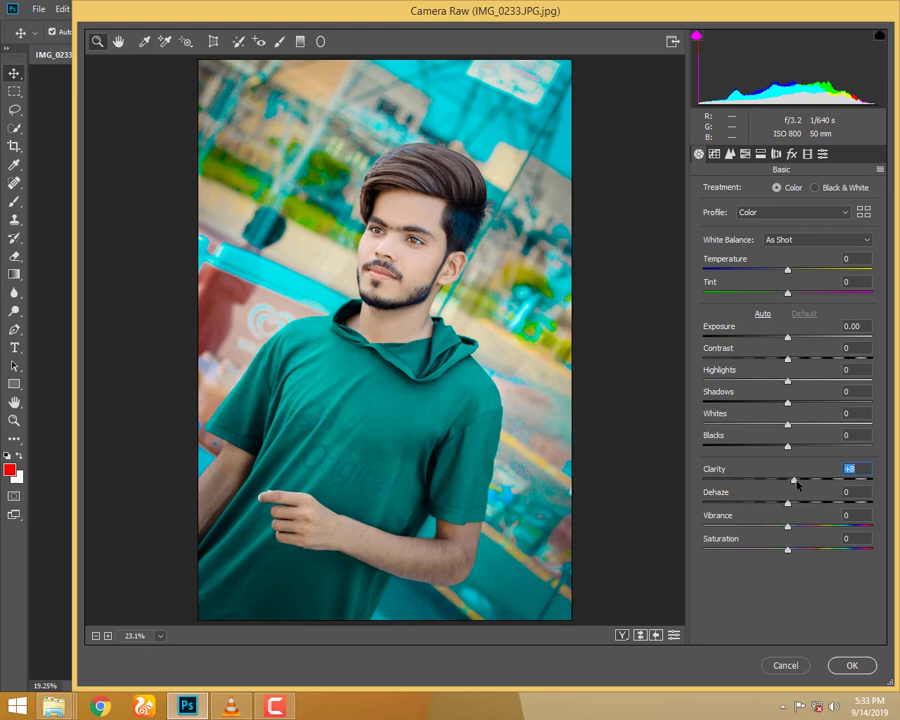
click(730, 154)
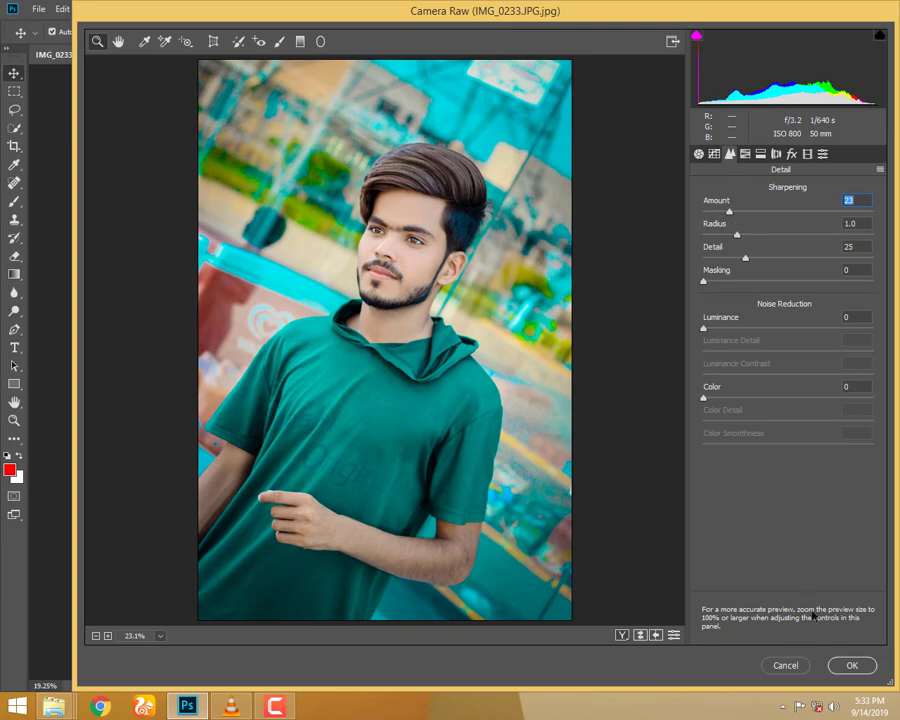
click(845, 665)
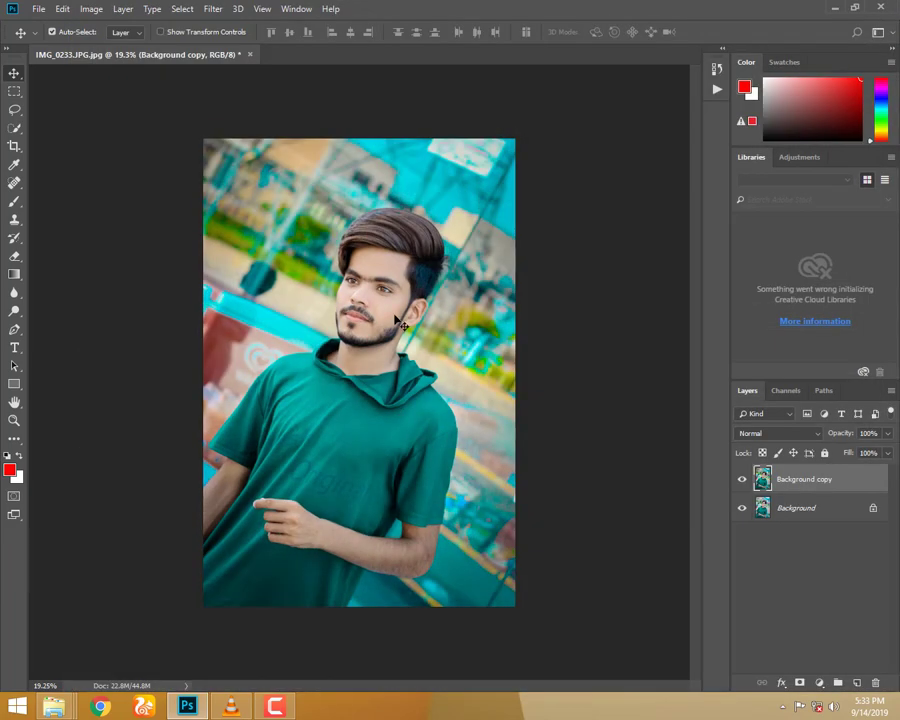
Crop the photo from the top-left corner to a tall portrait frame around the man
click(14, 146)
scroll(200, 130, up, 5)
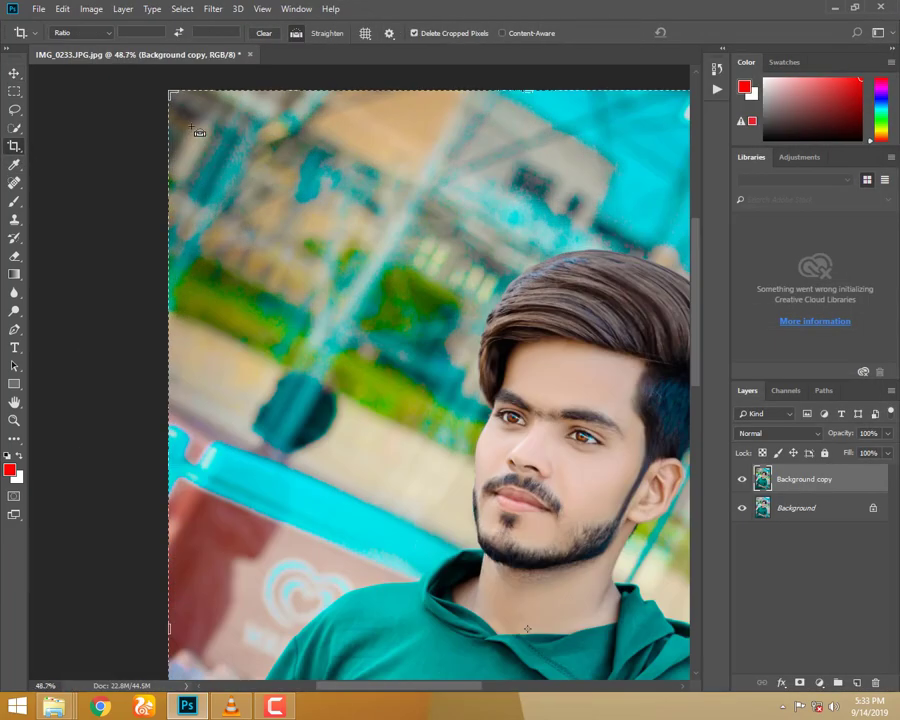
scroll(181, 118, up, 2)
drag(183, 114, 178, 108)
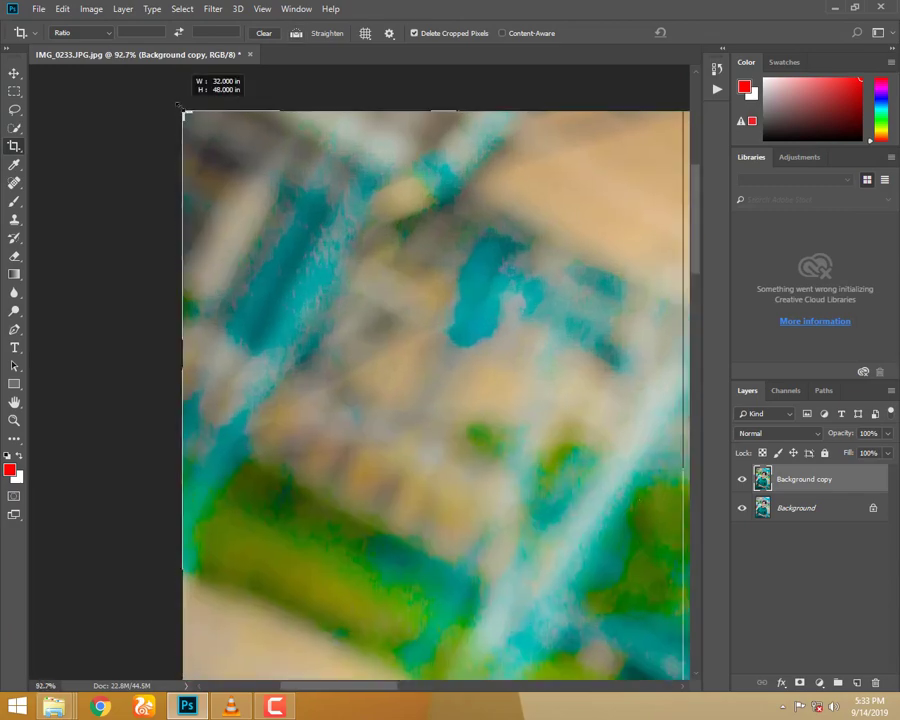
scroll(268, 208, down, 4)
scroll(268, 206, down, 2)
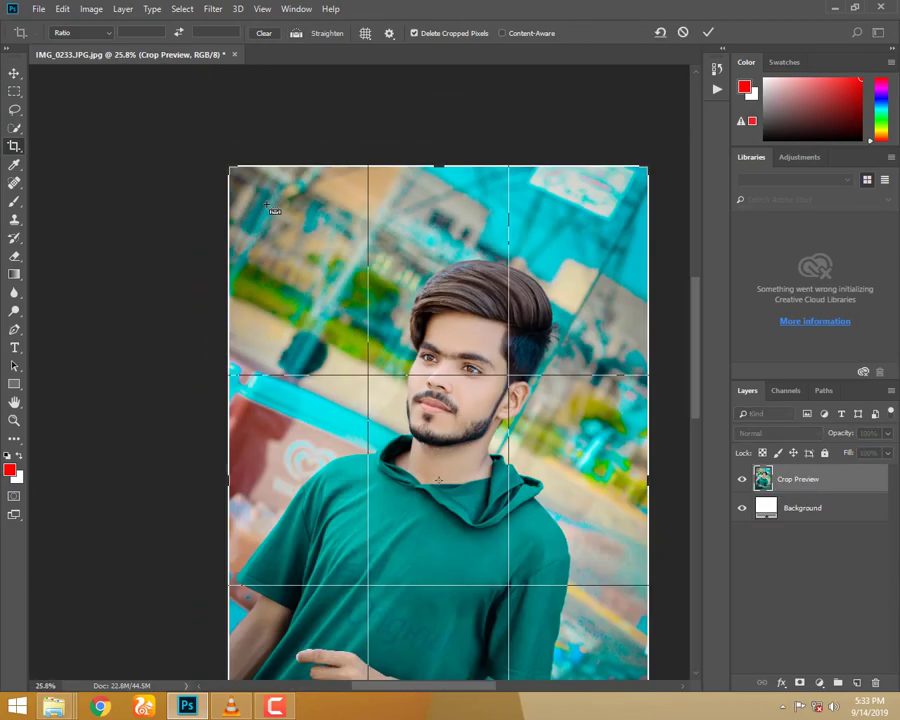
key(Return)
scroll(268, 207, down, 1)
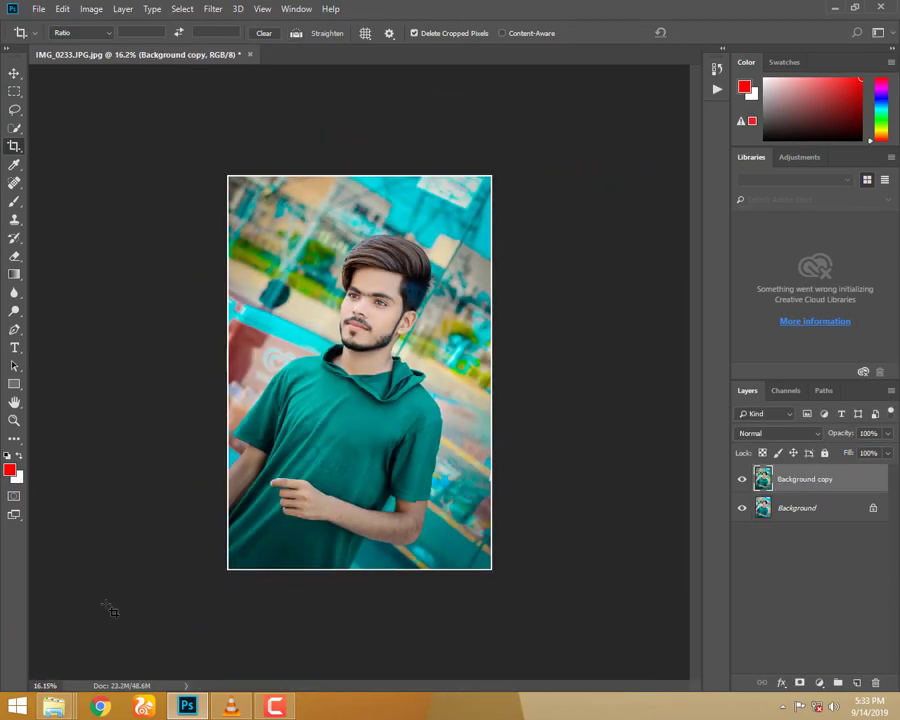
Select the Dodge tool with its Range set to Midtones
click(14, 310)
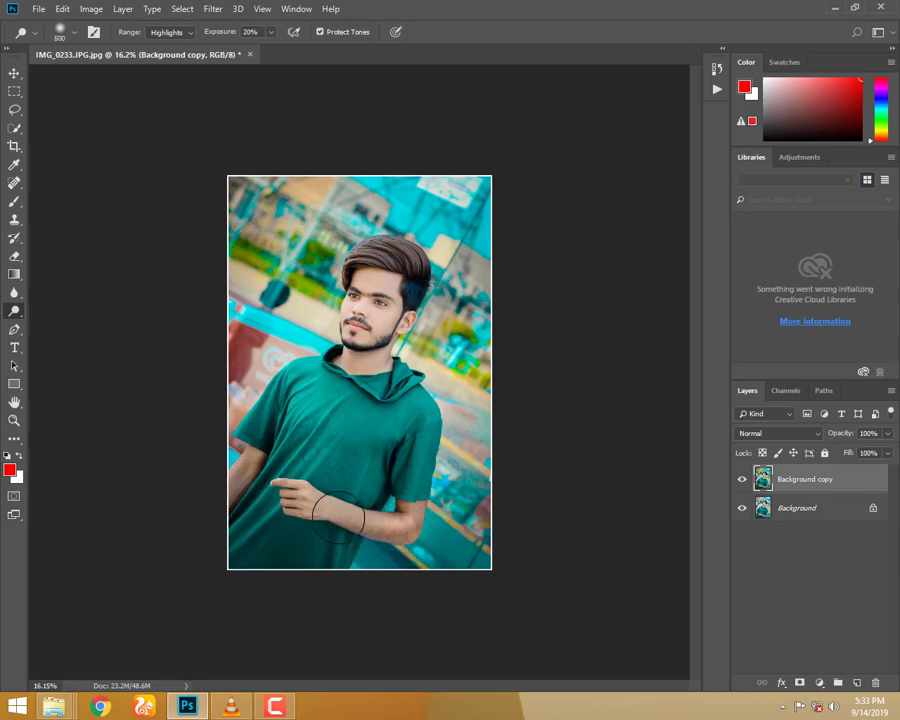
click(181, 27)
click(185, 54)
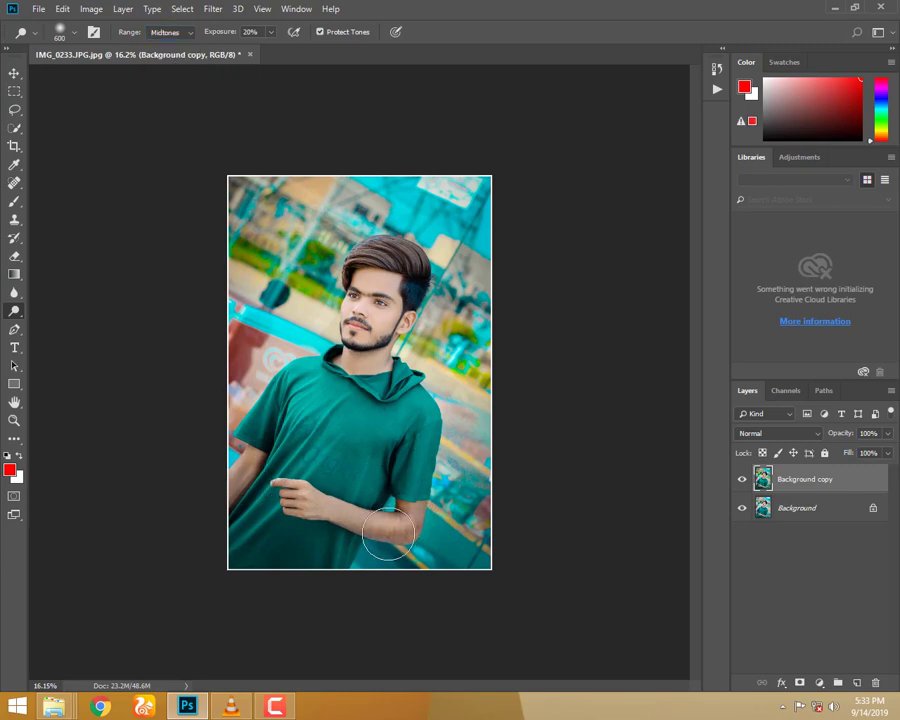
scroll(321, 380, down, 1)
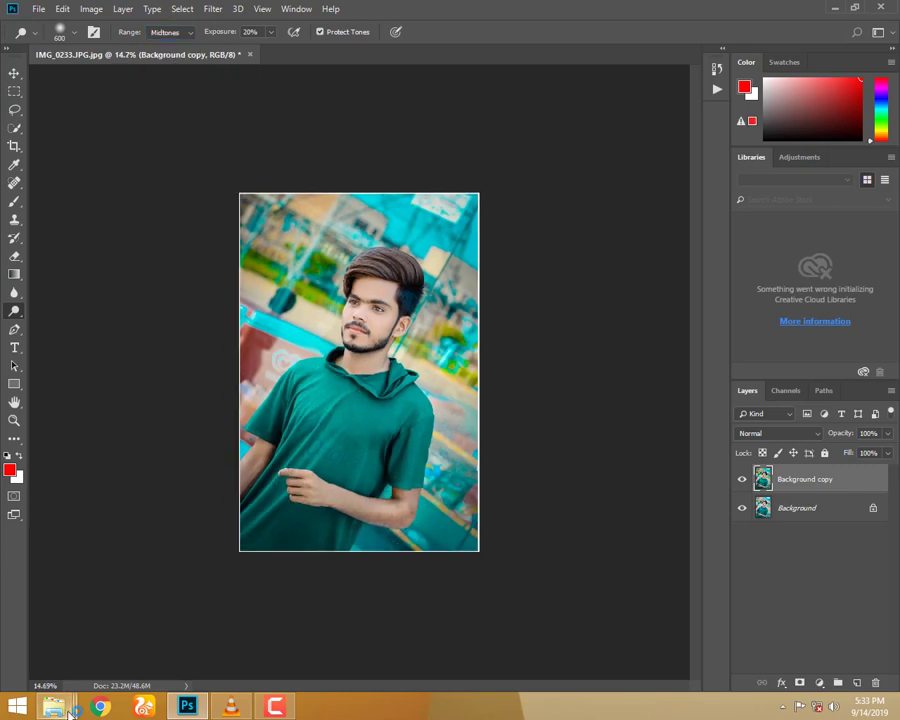
mouse_move(54, 707)
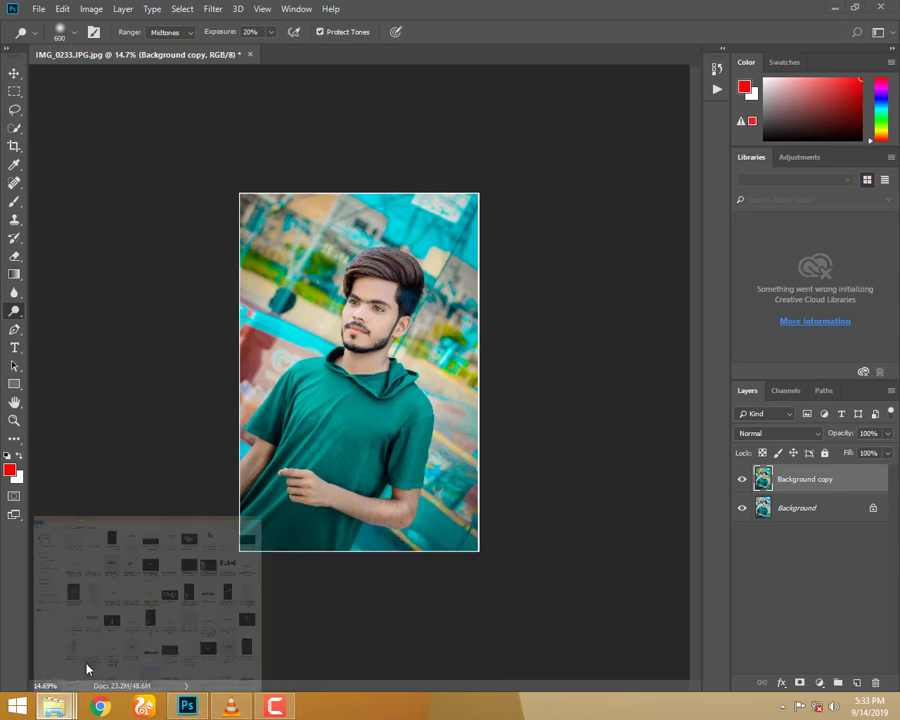
click(86, 664)
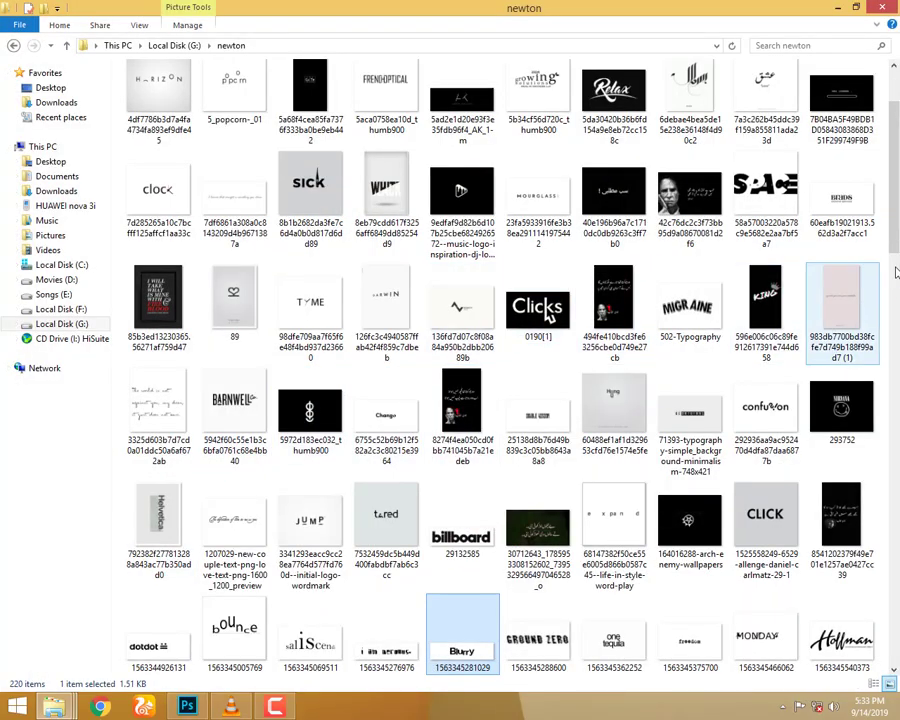
Drag the kisspng white logo PNG from the newton folder onto the Photoshop portrait
drag(897, 272, 897, 455)
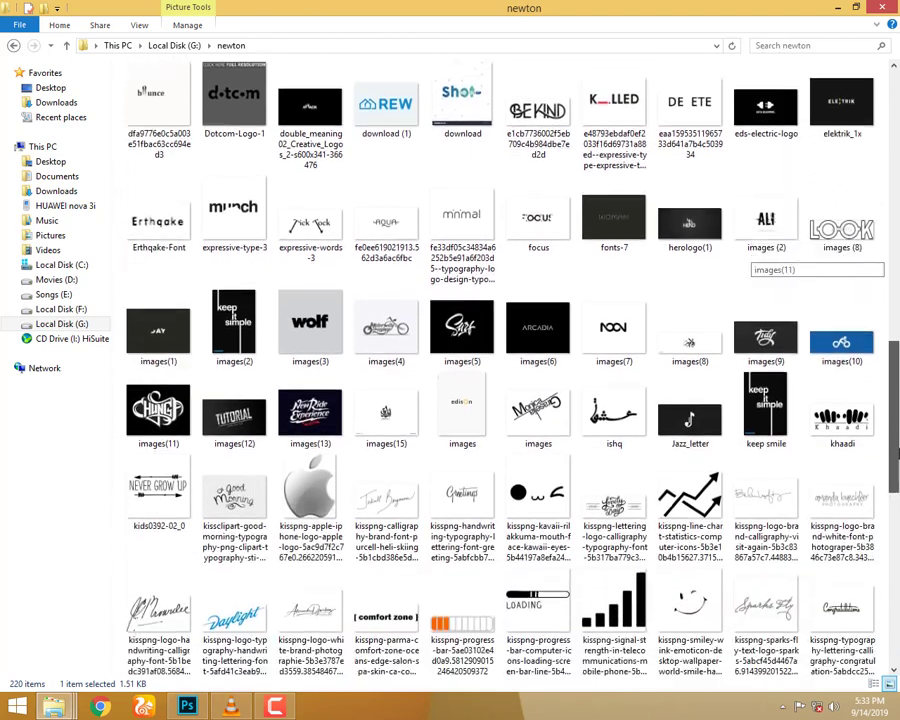
scroll(760, 255, down, 2)
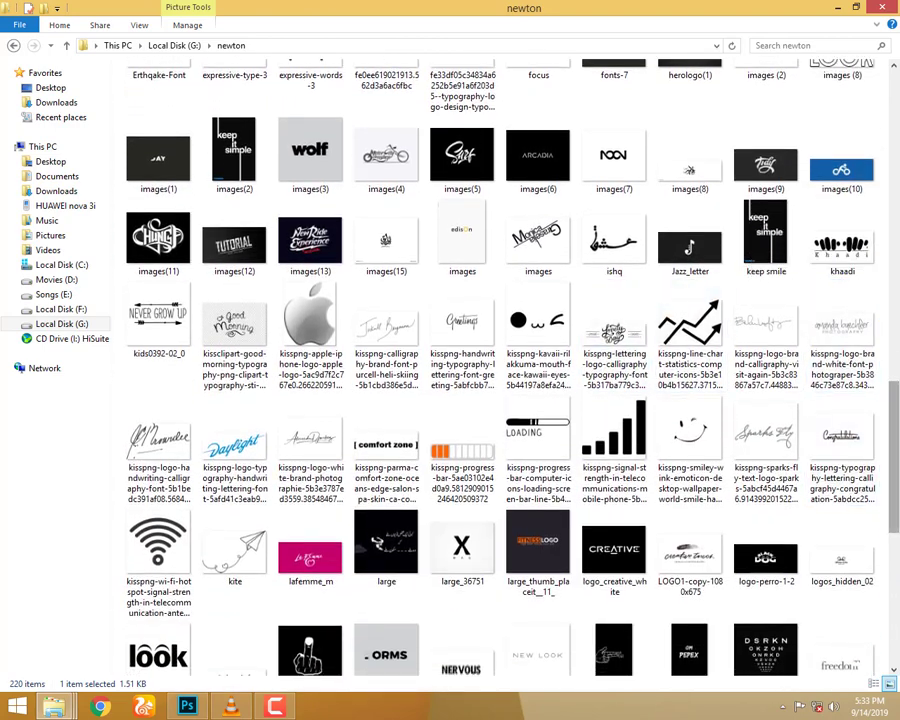
scroll(897, 481, down, 1)
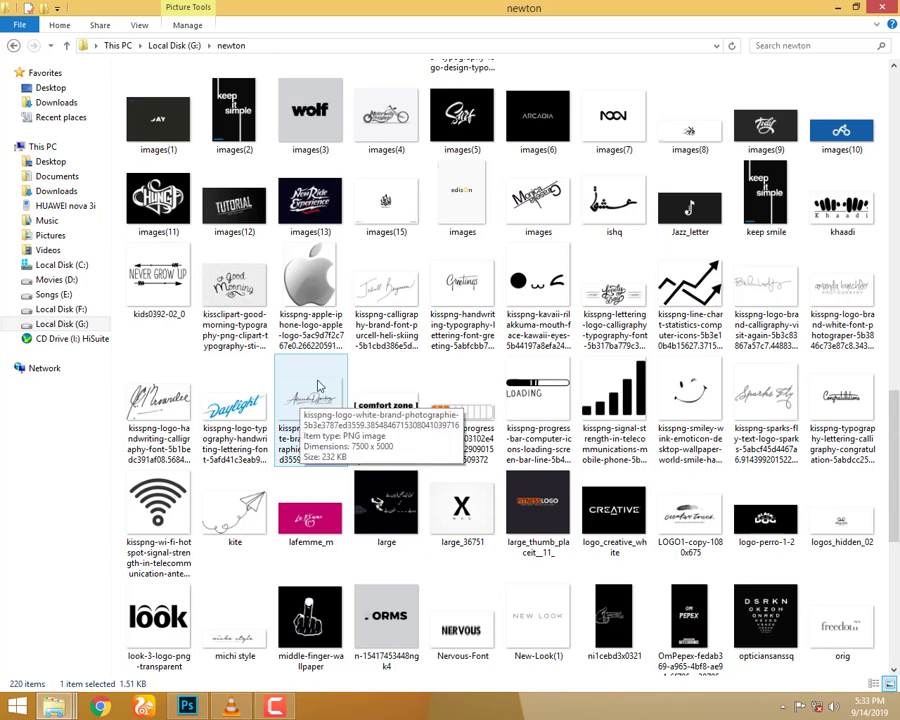
drag(325, 392, 197, 700)
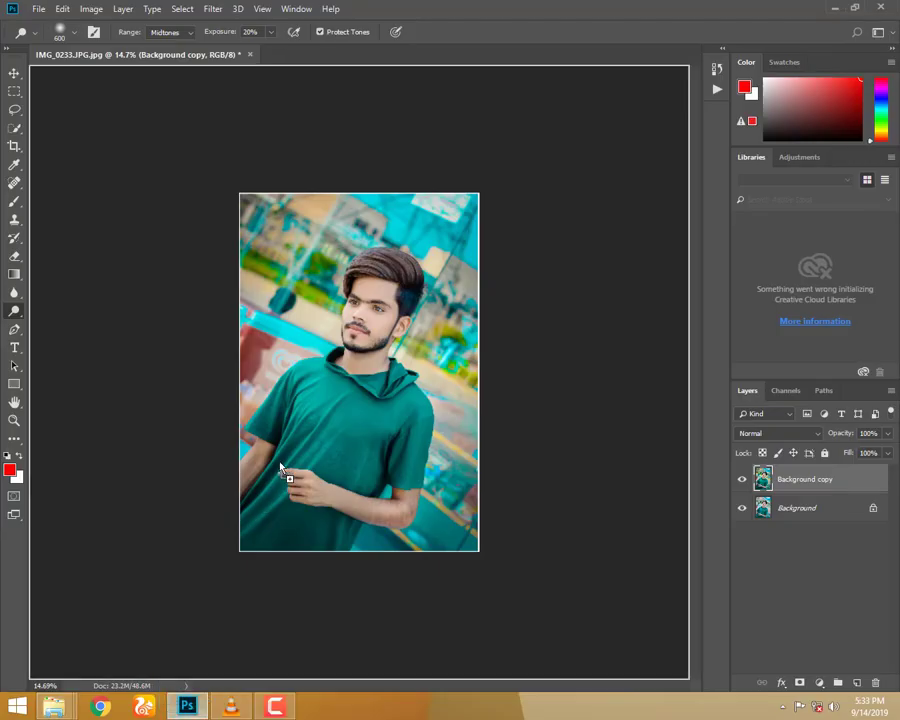
drag(197, 700, 345, 436)
Place the logo on the hoodie and turn it white with Hue/Saturation Lightness +100
drag(391, 407, 417, 471)
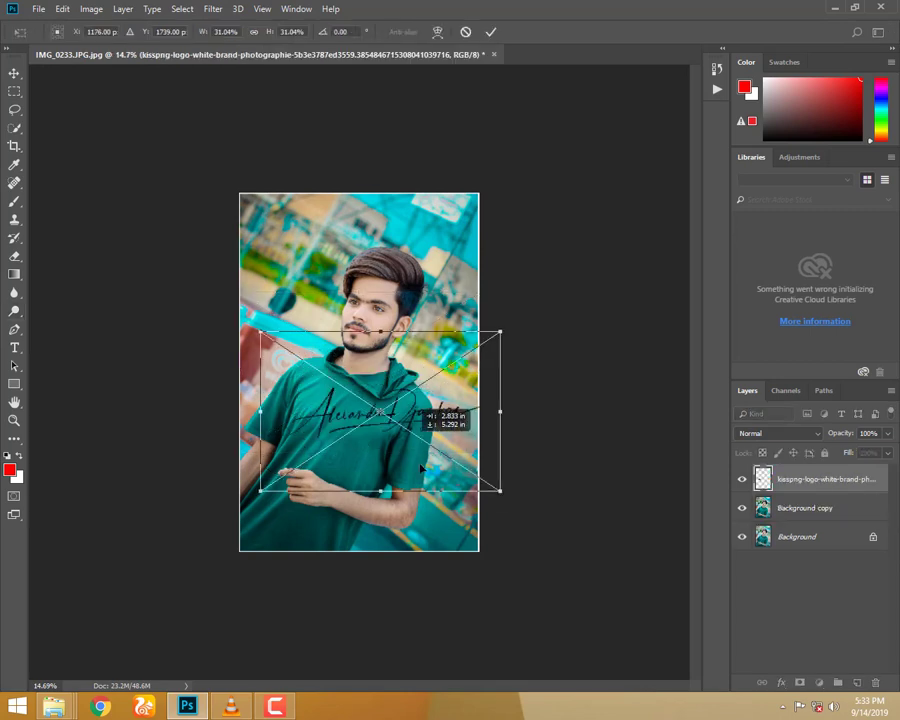
key(Return)
key(o)
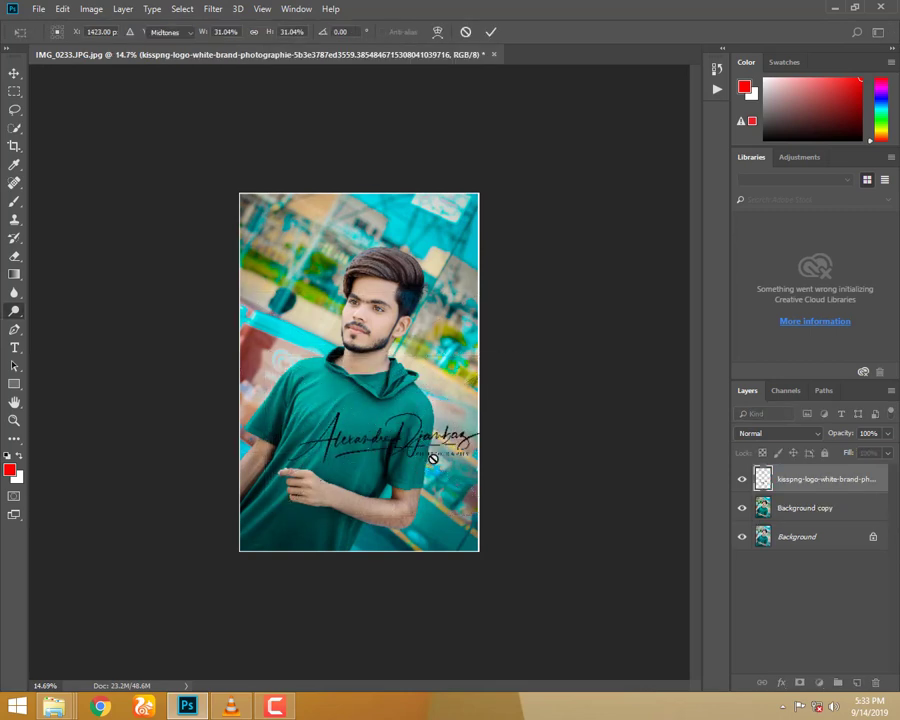
key(ctrl+u)
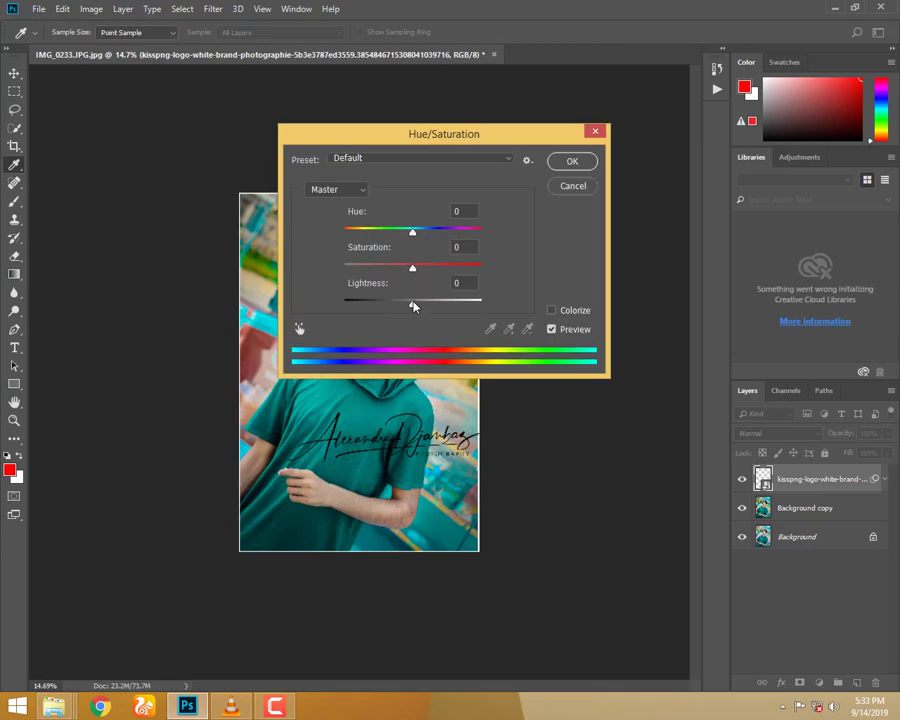
mouse_move(412, 303)
mouse_down()
mouse_move(468, 303)
mouse_move(503, 283)
mouse_up()
click(570, 163)
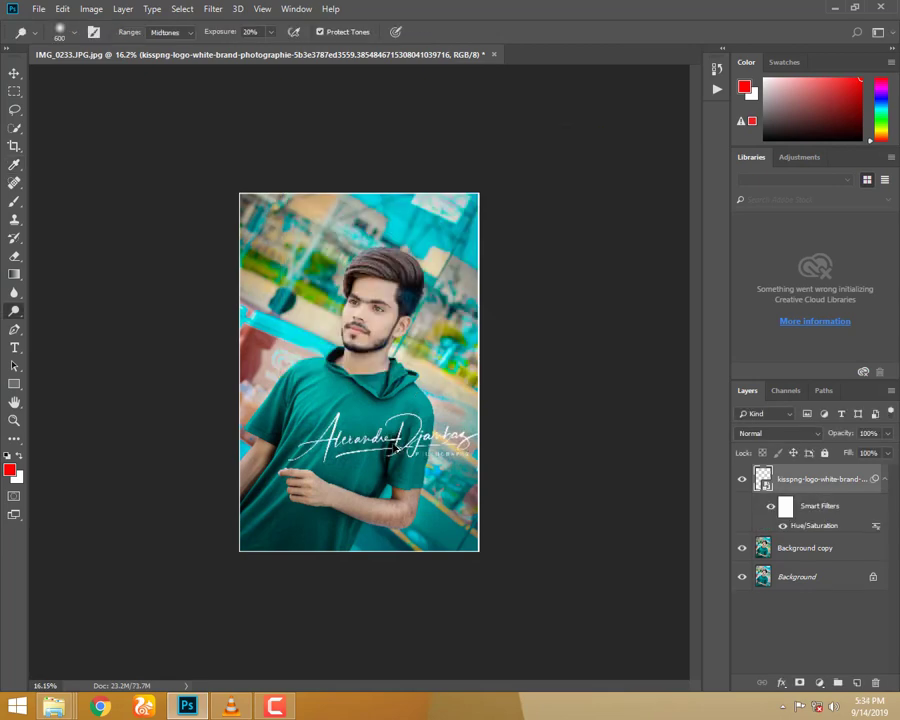
Resize and reposition the logo across the chest with Free Transform
scroll(405, 420, up, 2)
scroll(405, 420, up, 2)
key(ctrl+z)
key(ctrl+t)
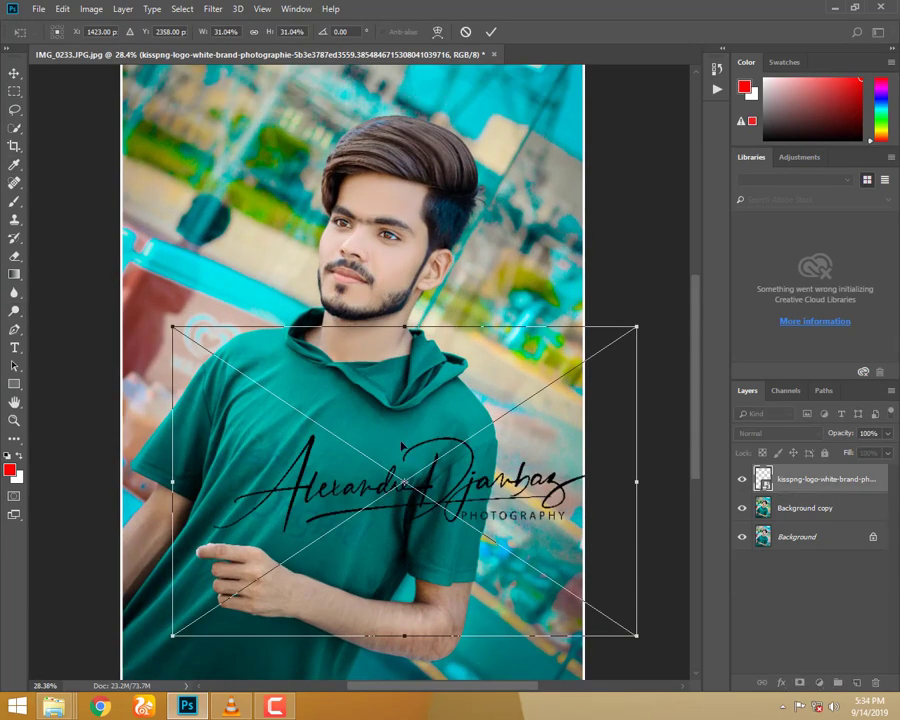
drag(637, 326, 544, 388)
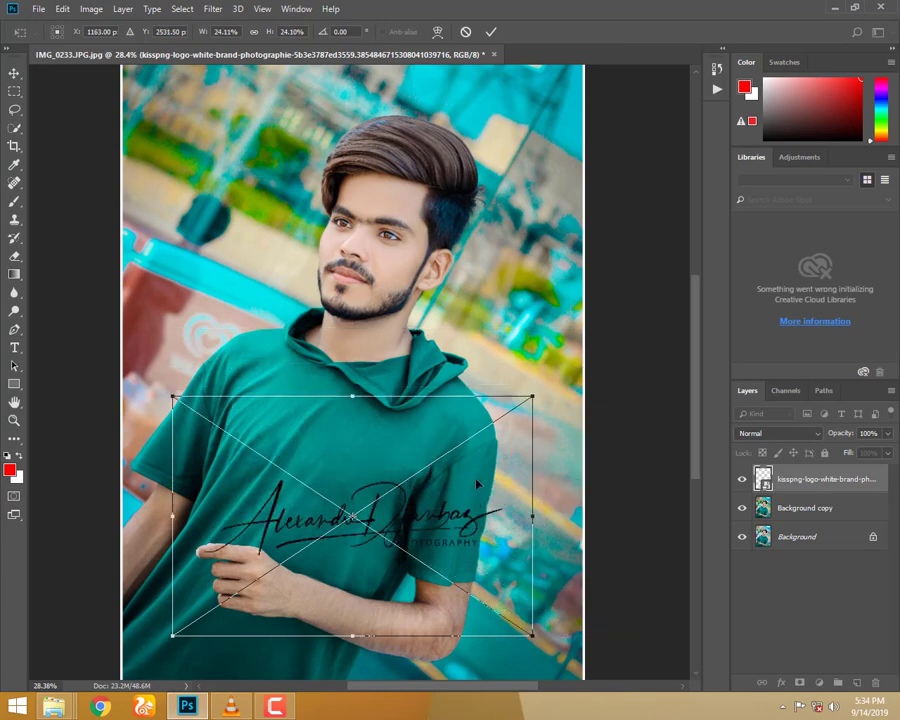
drag(474, 480, 535, 440)
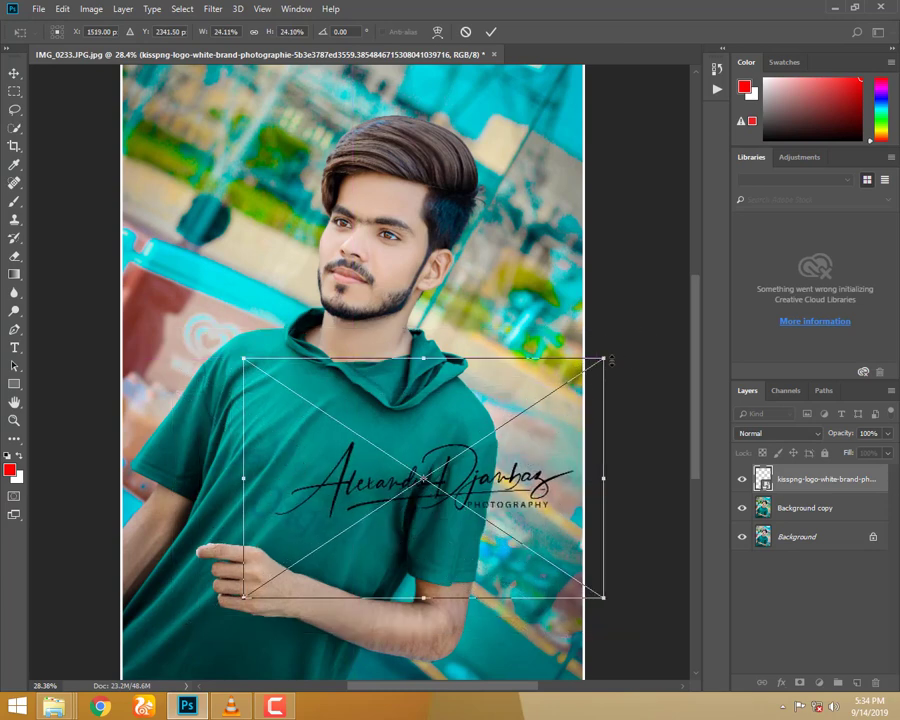
mouse_move(611, 360)
mouse_down()
mouse_move(619, 357)
mouse_move(612, 346)
mouse_up()
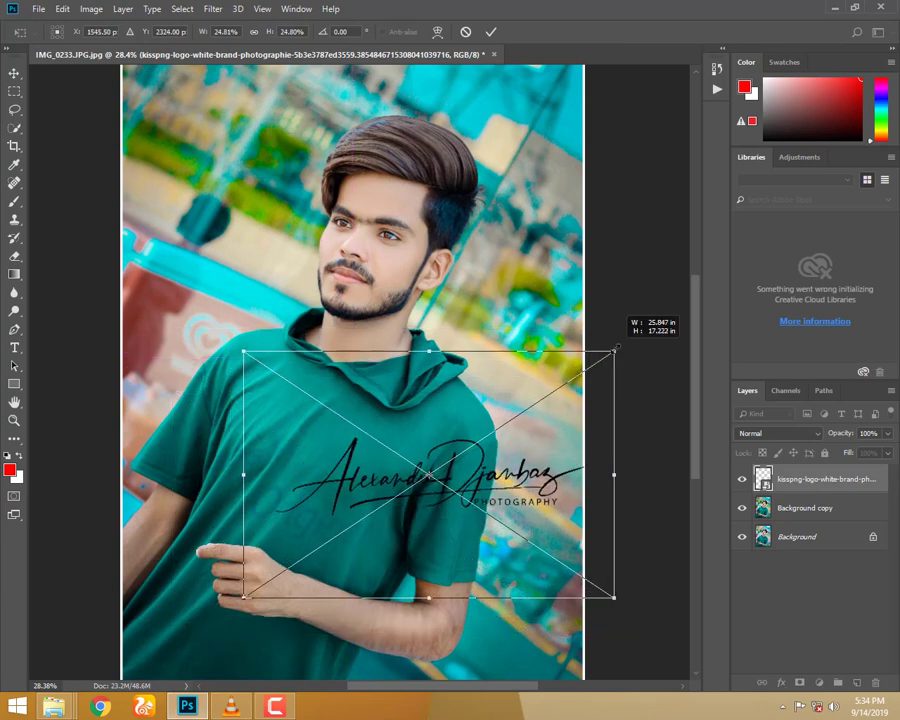
key(Return)
scroll(444, 400, down, 2)
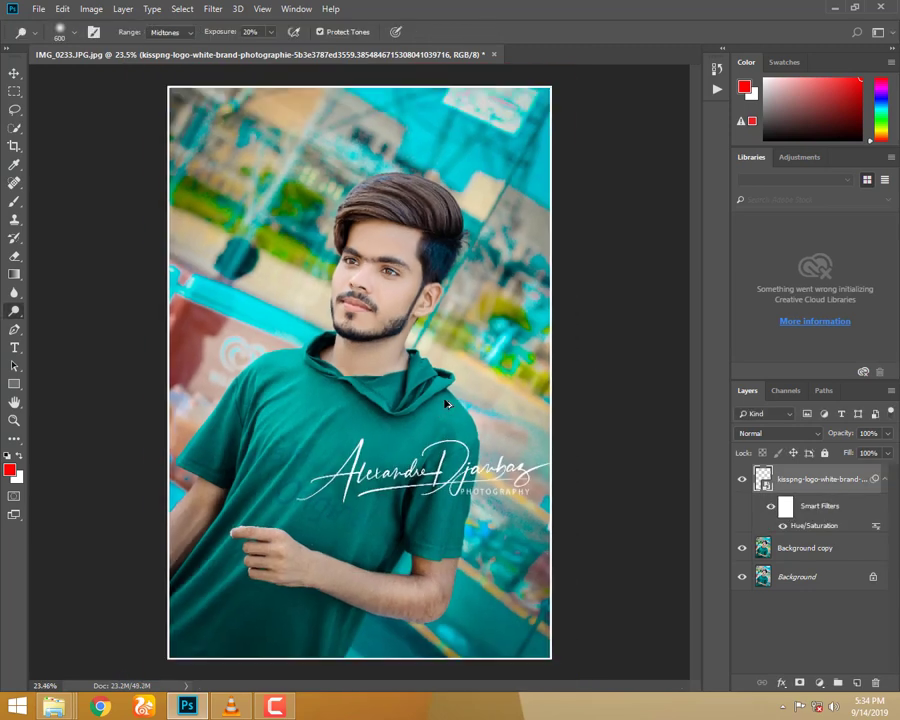
Merge the visible layers into a single Background layer
right_click(810, 582)
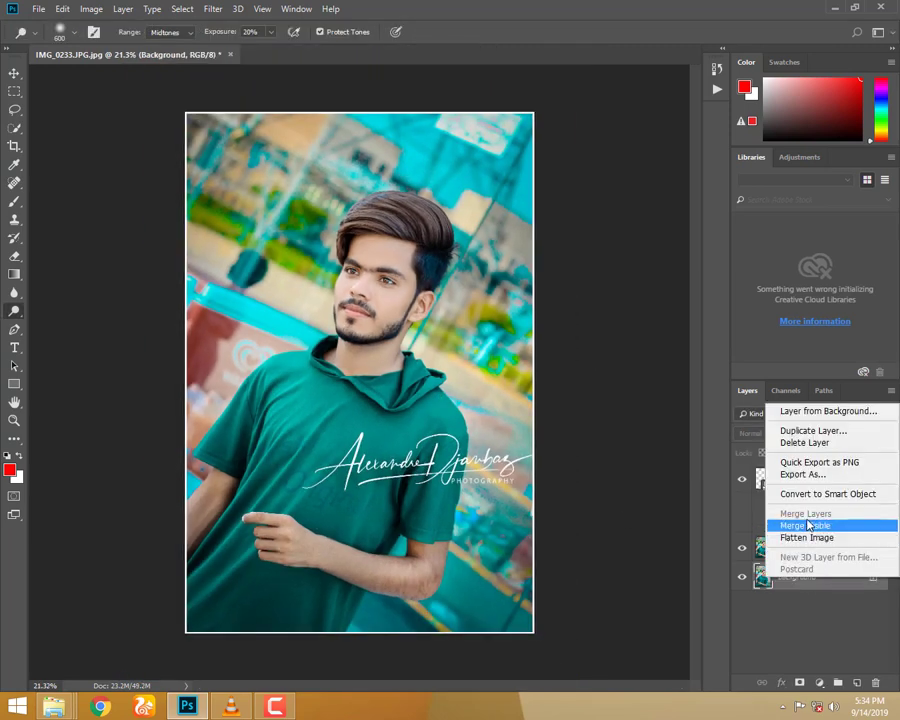
click(808, 523)
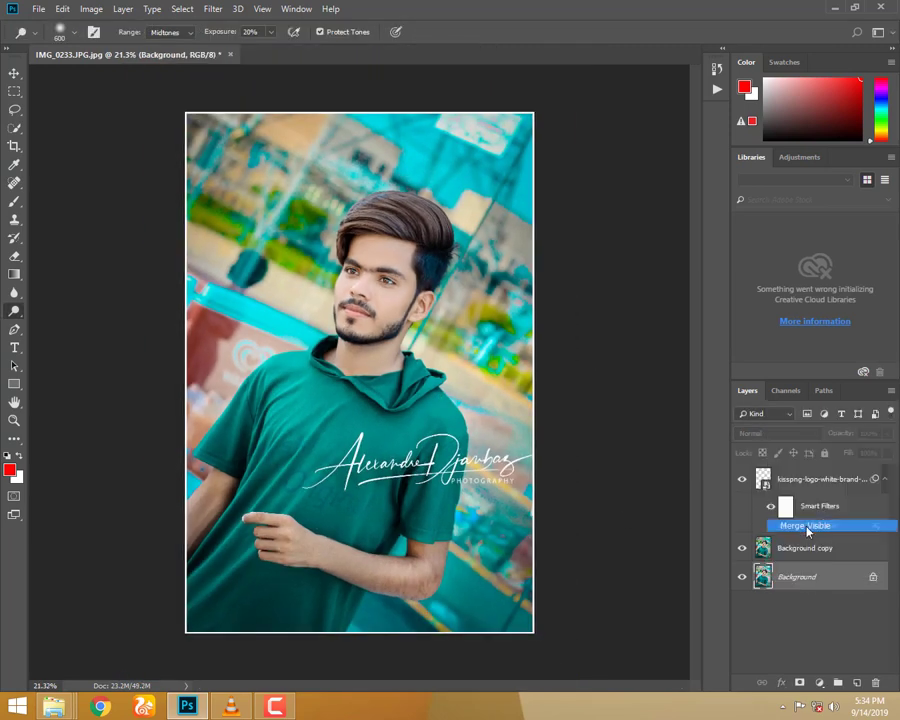
click(16, 75)
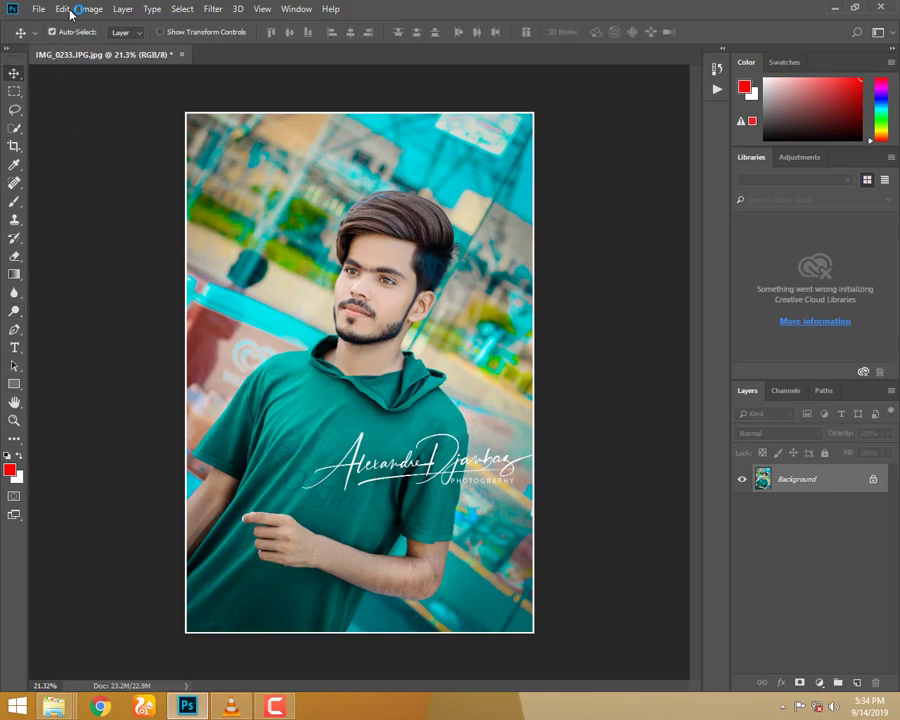
Save the portrait as IMG_0233.JPG at JPEG Maximum quality 12
click(38, 9)
click(115, 151)
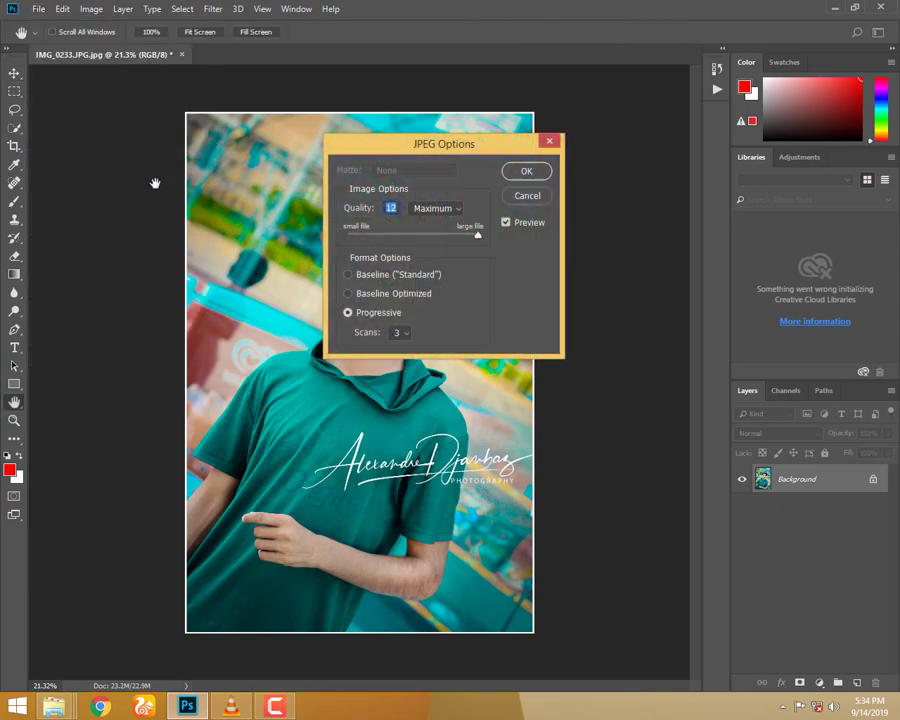
click(526, 171)
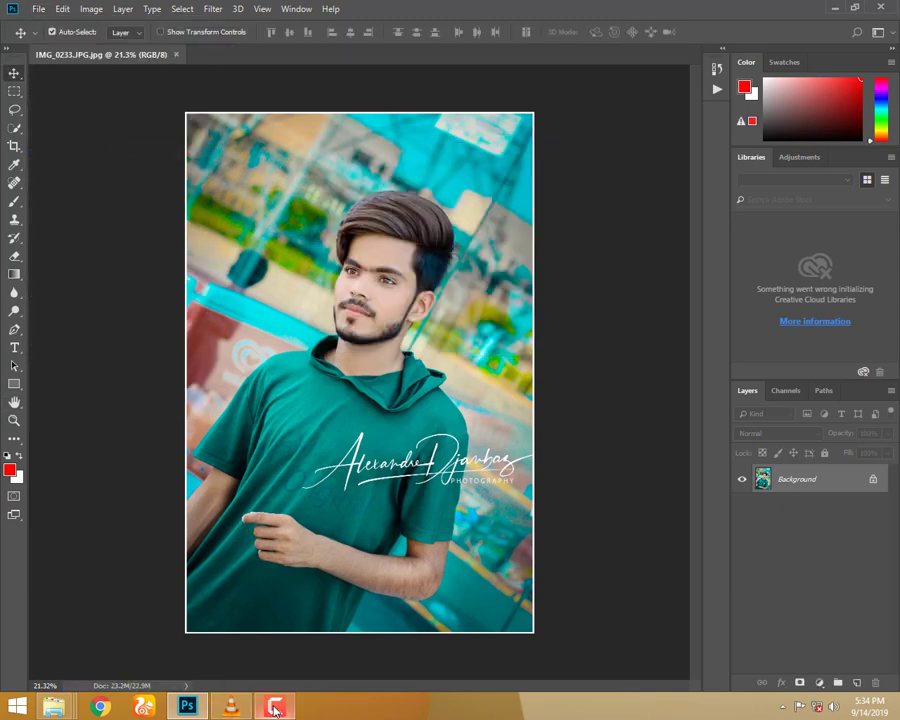
click(275, 628)
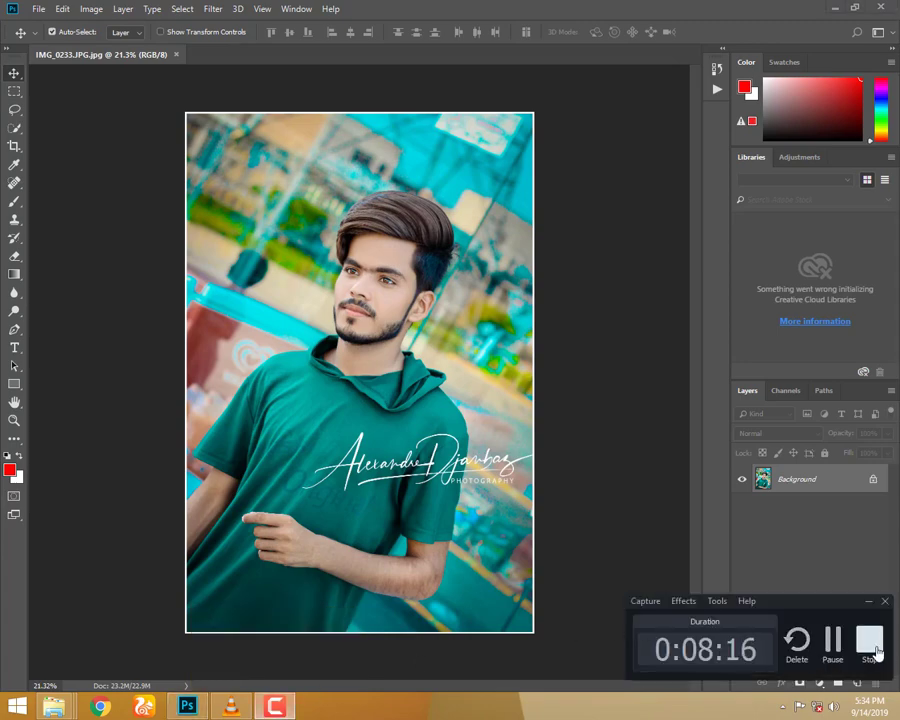